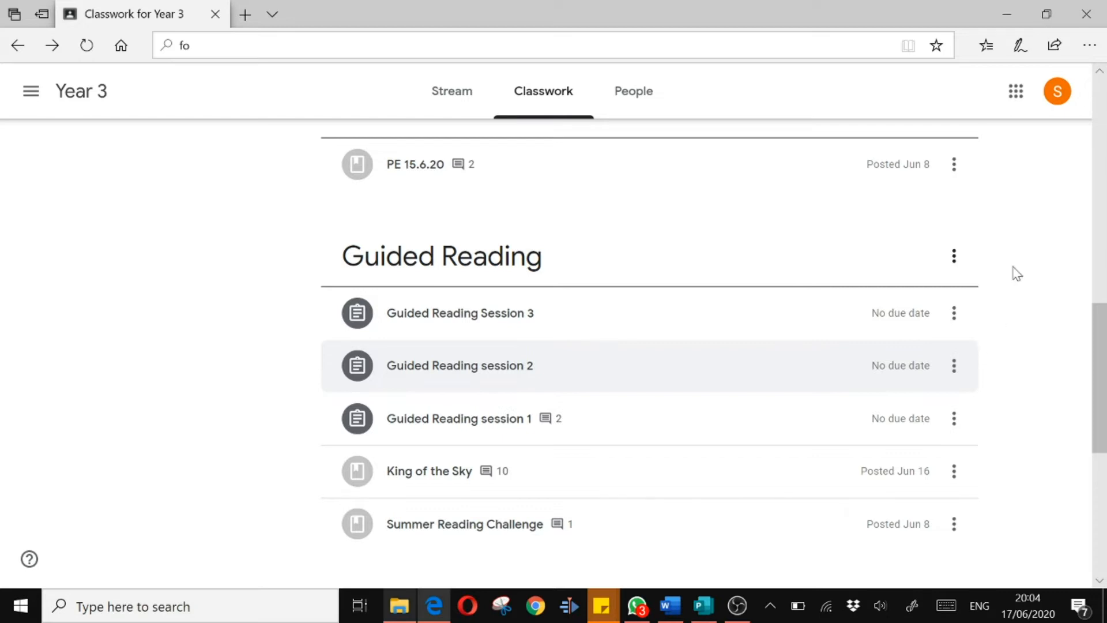
Open the full assignment page for Guided Reading session 2 and dismiss the tip about adding or creating files
scroll(1016, 252, "up", 1)
scroll(1020, 254, "down", 2)
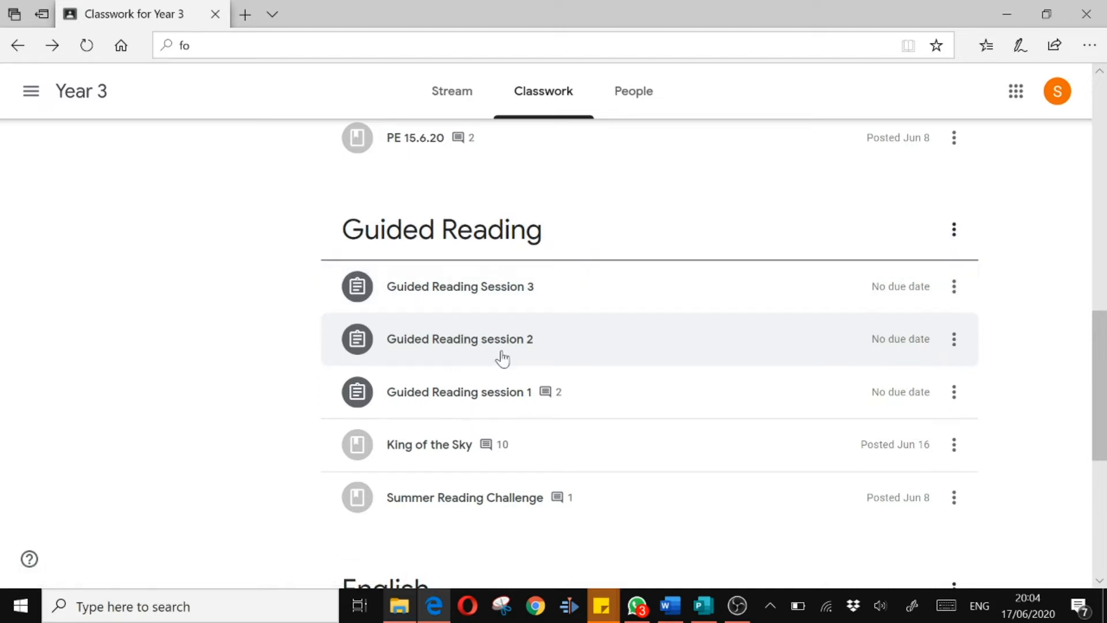
left_click(465, 342)
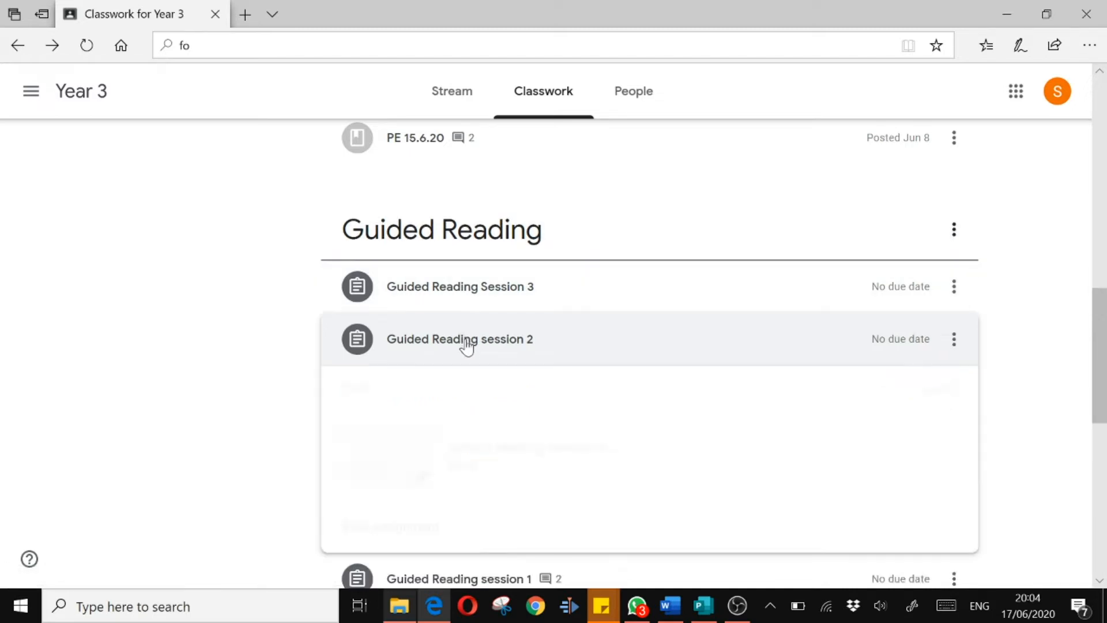
scroll(517, 425, "down", 3)
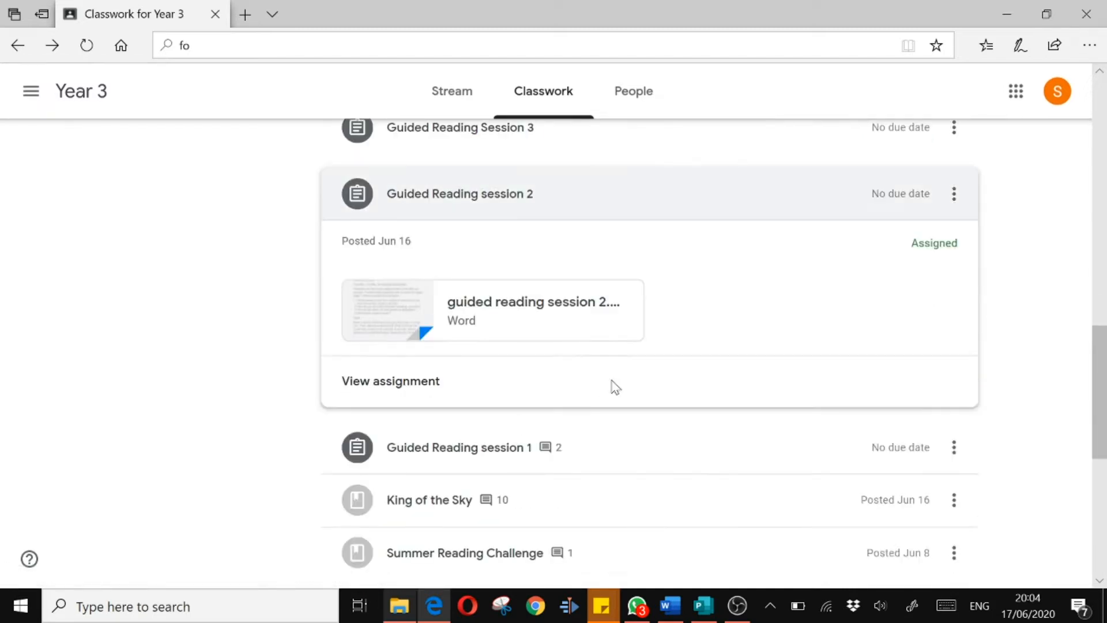
scroll(632, 374, "up", 1)
left_click(406, 438)
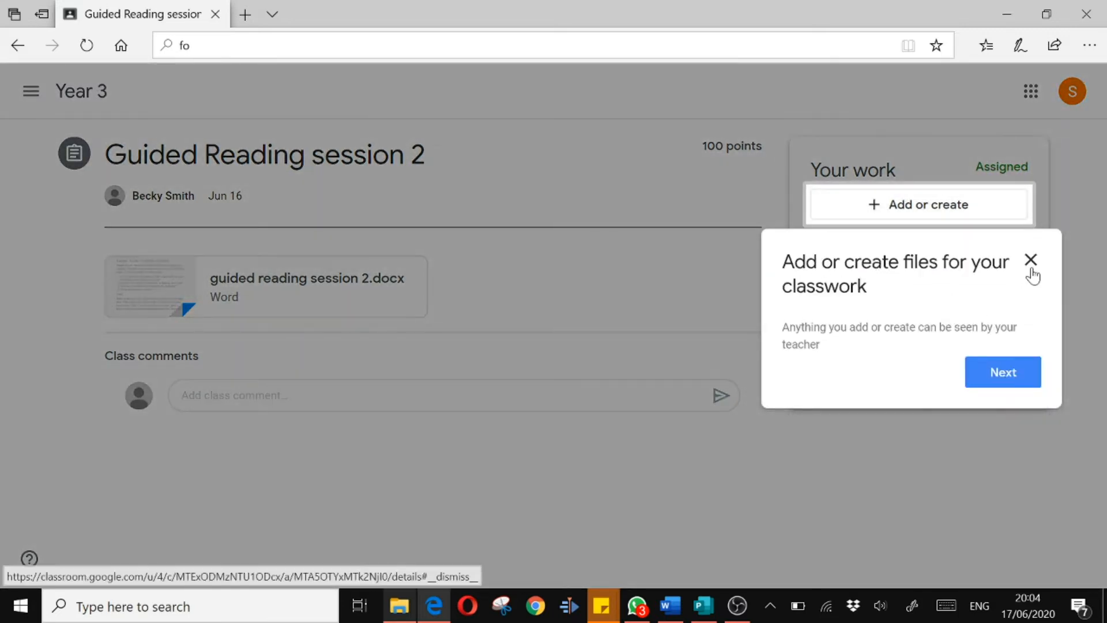
left_click(1031, 261)
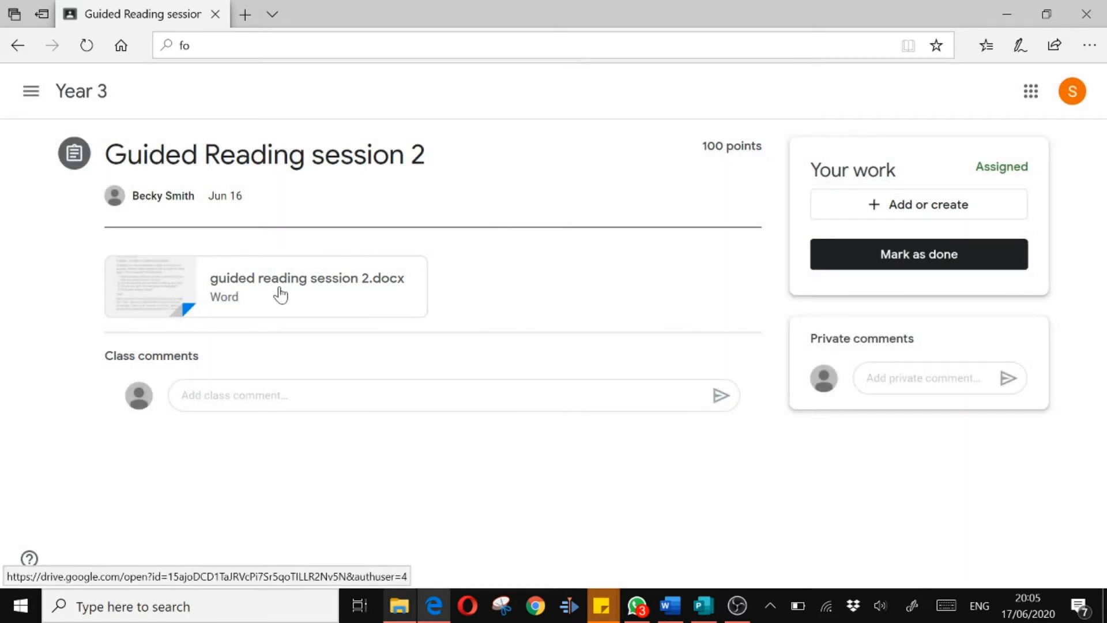
Open the attached guided reading session 2.docx and read through its questions and task
left_click(279, 294)
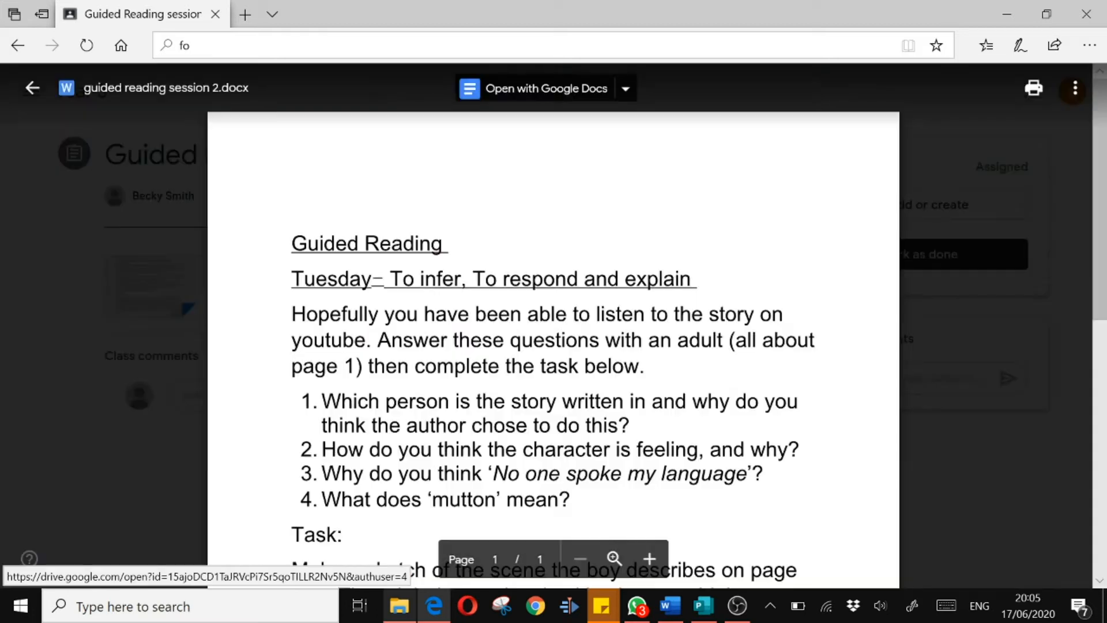
scroll(554, 346, "down", 4)
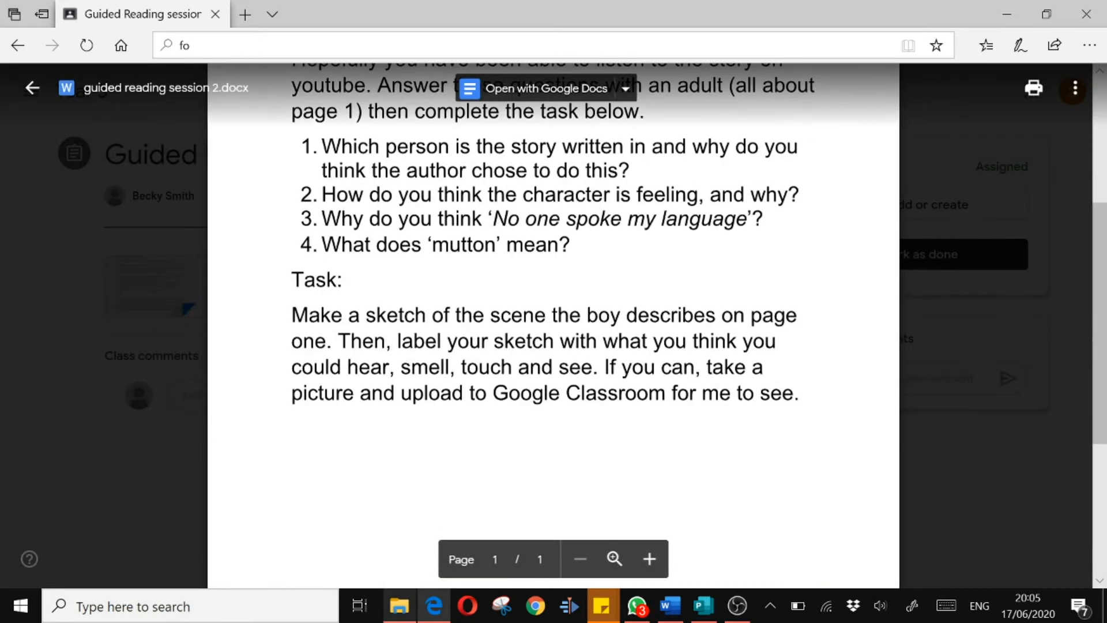
scroll(553, 323, "up", 3)
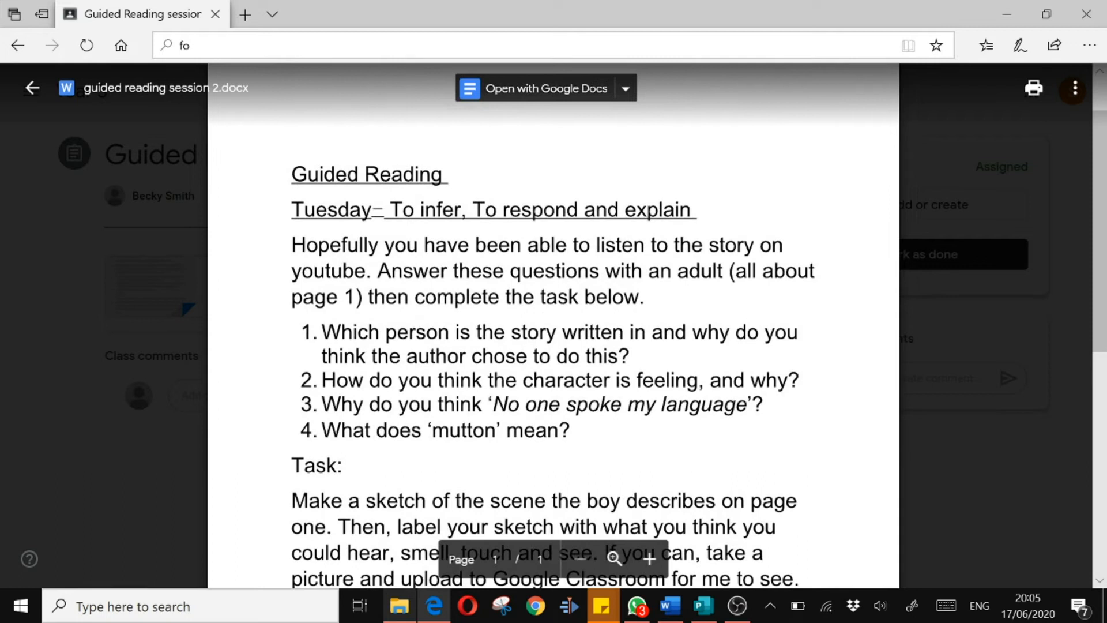
scroll(553, 323, "down", 4)
scroll(554, 323, "up", 3)
scroll(553, 323, "up", 1)
scroll(553, 323, "down", 2)
scroll(554, 323, "up", 2)
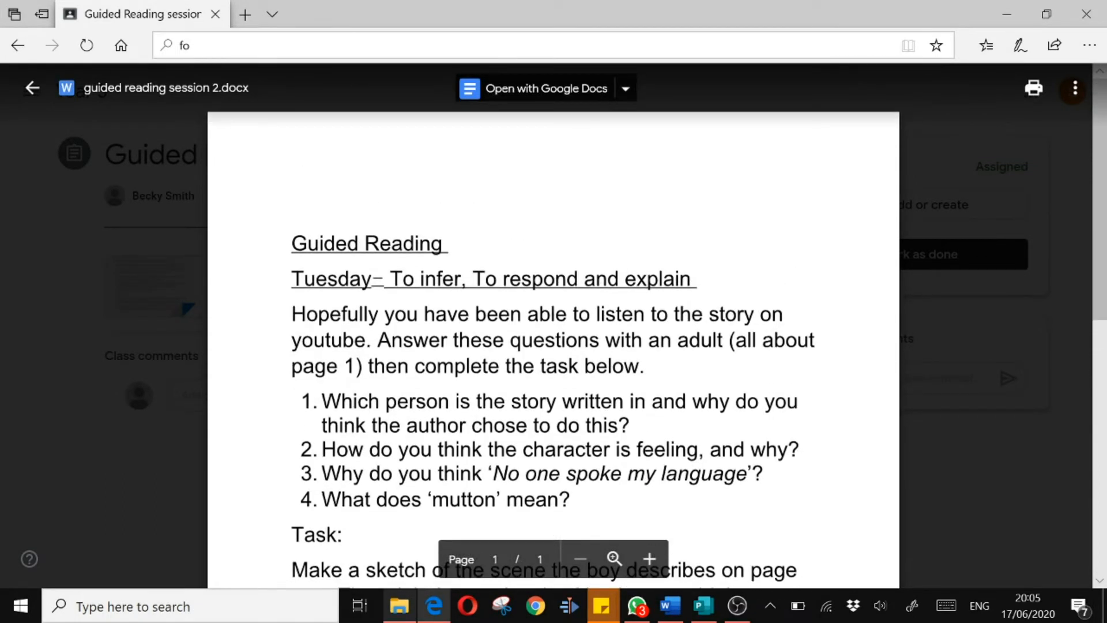
Open the guided reading session 2 document in Google Docs for editing and look over its contents and title
left_click(562, 92)
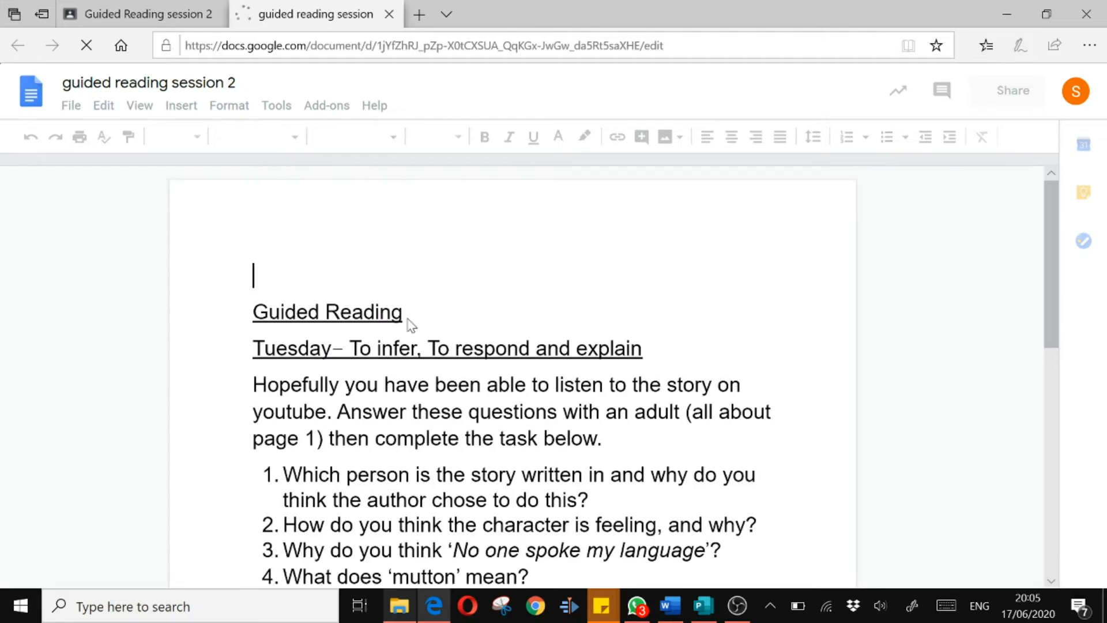
scroll(411, 324, "down", 5)
scroll(411, 325, "up", 3)
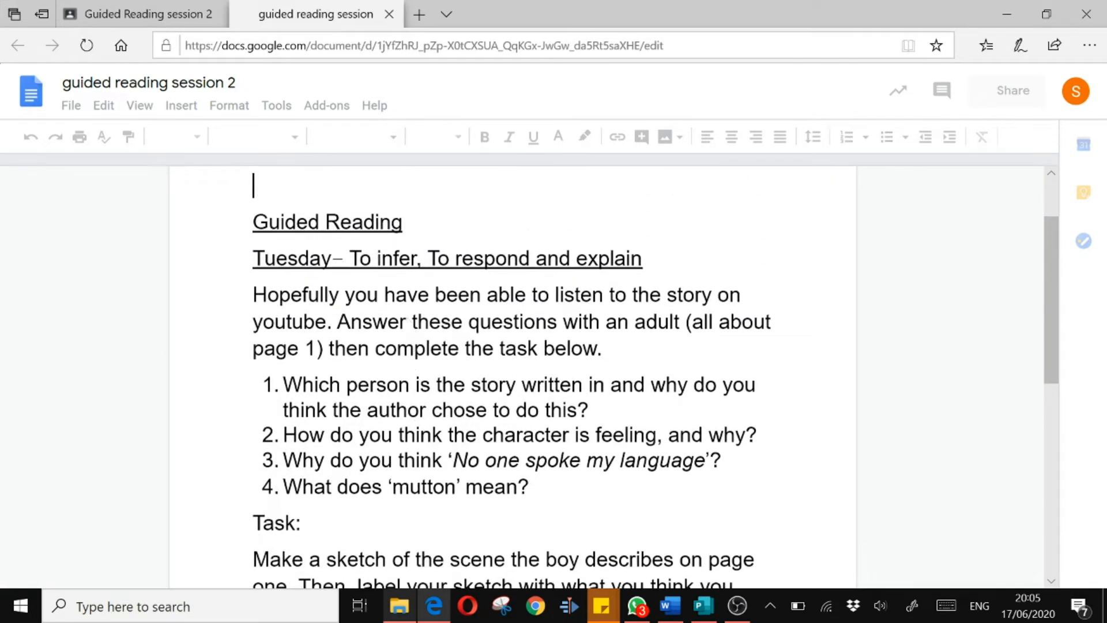
scroll(411, 325, "down", 1)
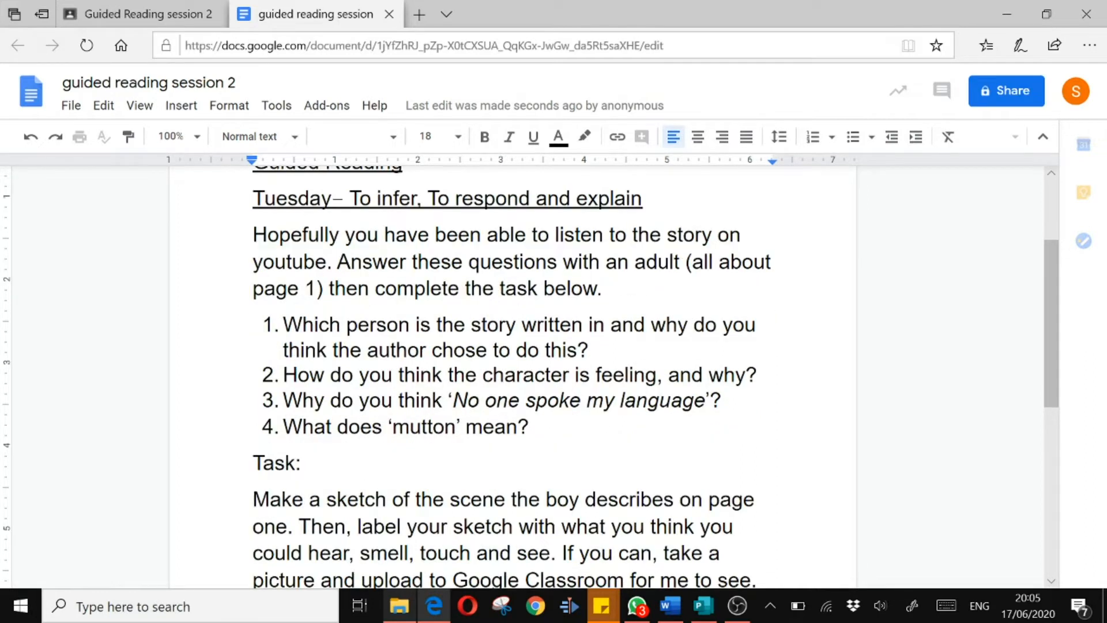
scroll(512, 378, "up", 3)
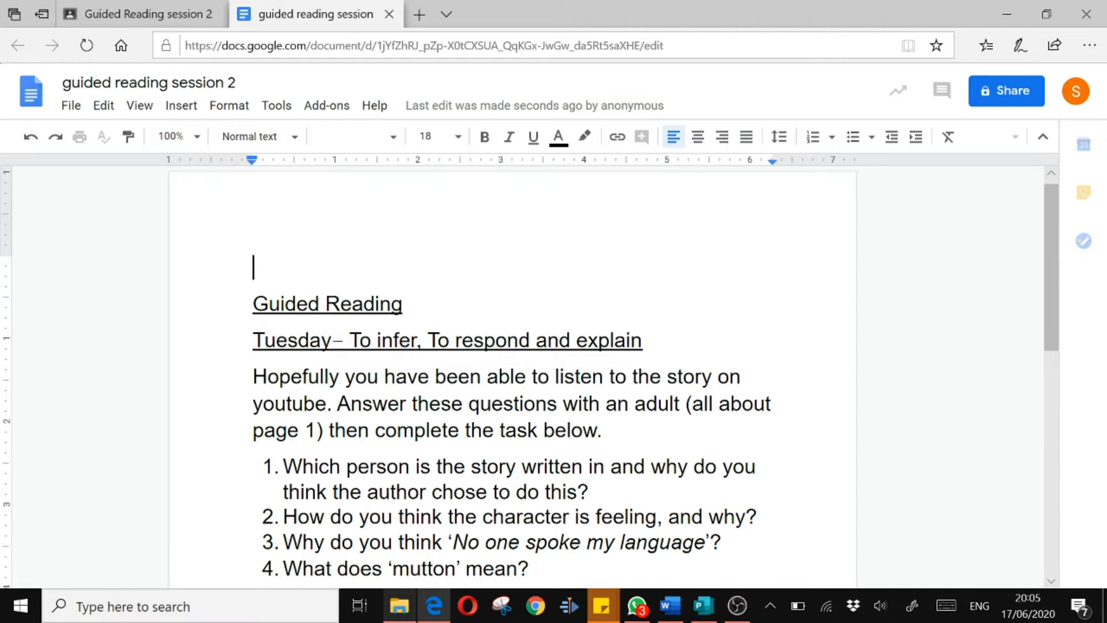
left_click(207, 82)
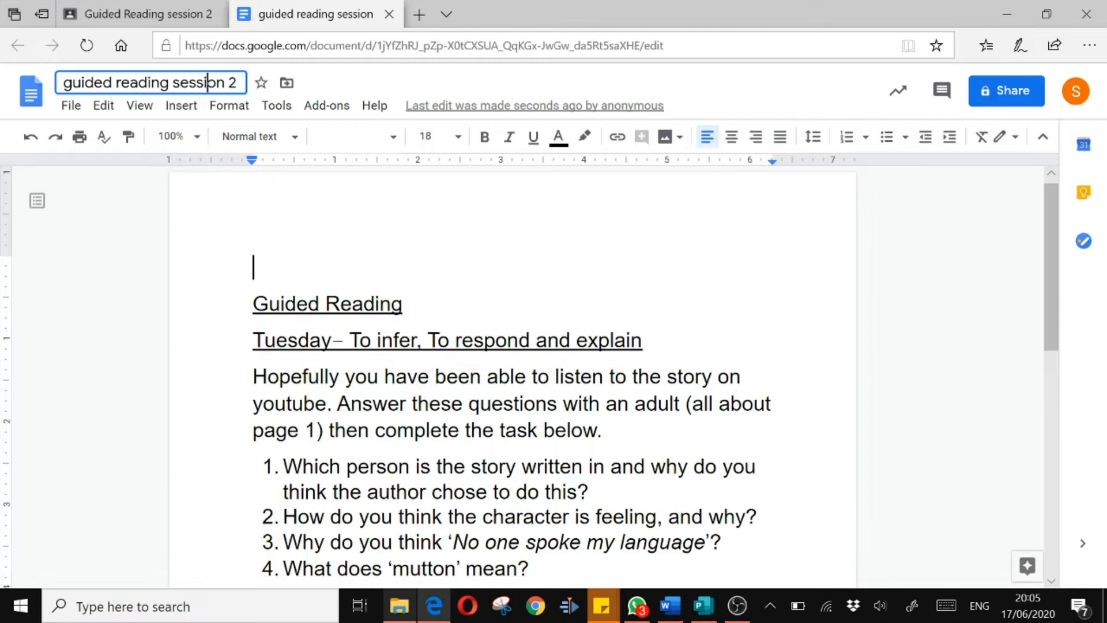
Add an empty, unnumbered answer line directly below question 1
scroll(512, 375, "down", 3)
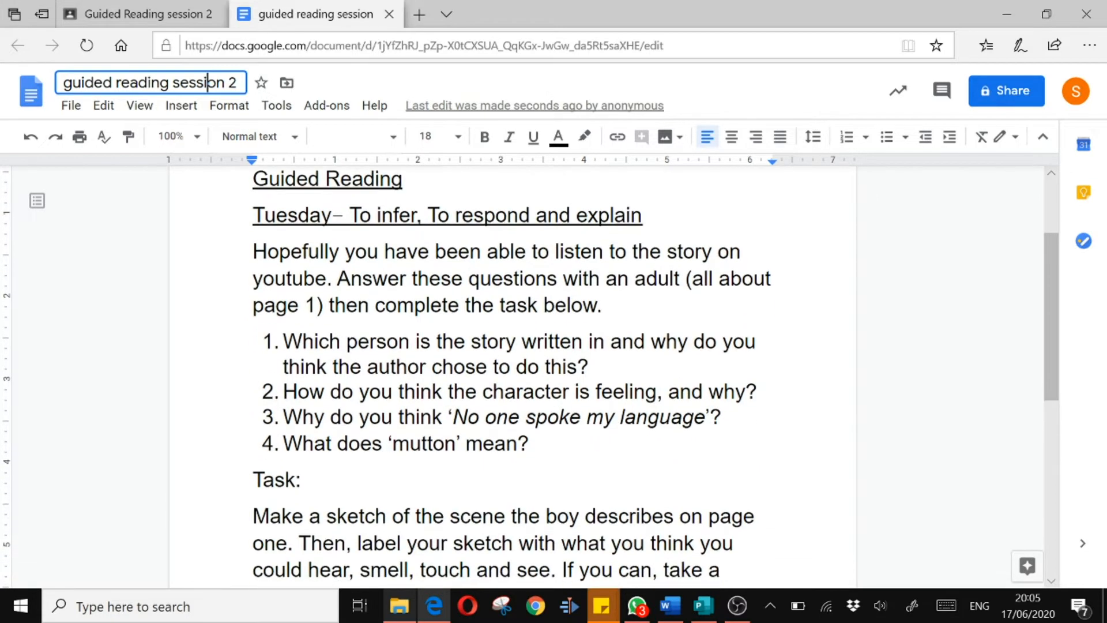
left_click(591, 367)
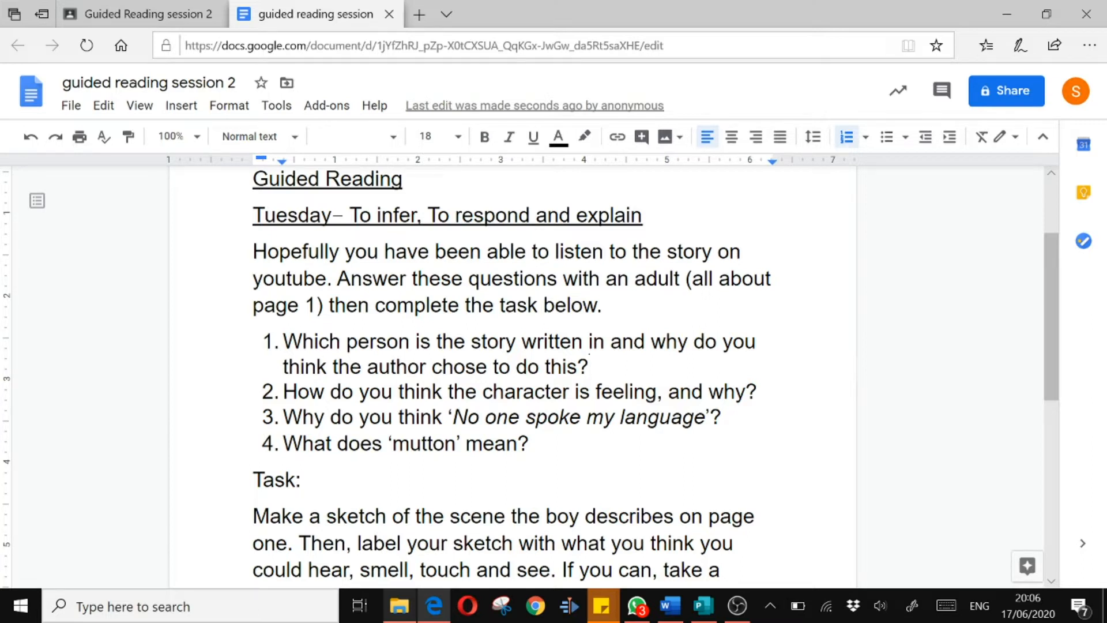
key("Return")
type("I think it")
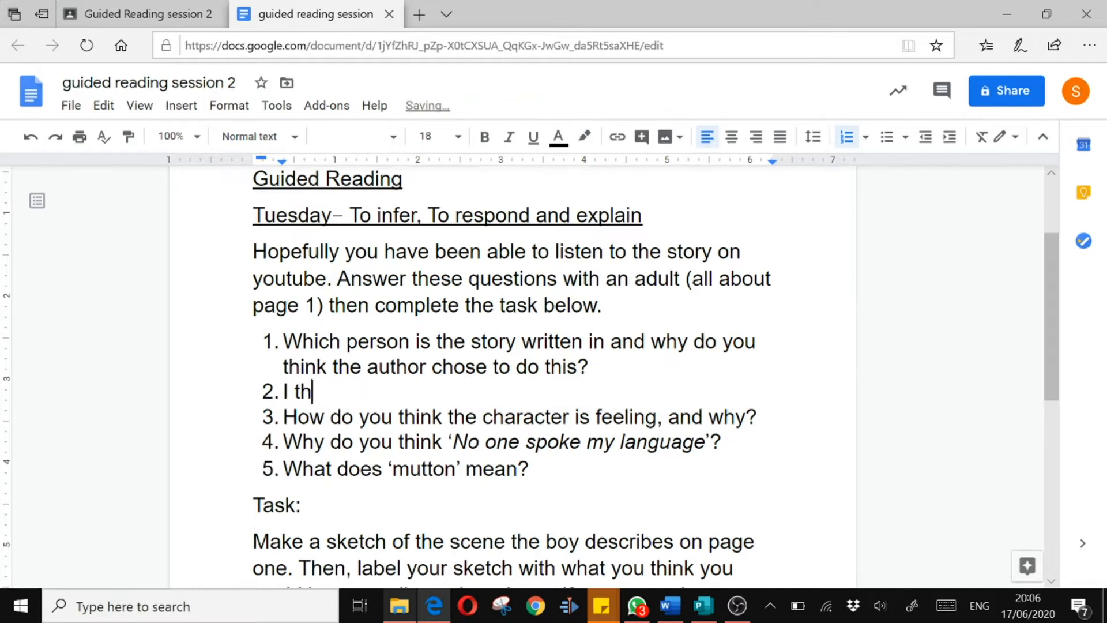
key("BackSpace")
key("BackSpace")
key("BackSpace")
key("BackSpace")
key("BackSpace")
key("BackSpace")
key("BackSpace")
key("BackSpace")
key("BackSpace")
key("BackSpace")
key("BackSpace")
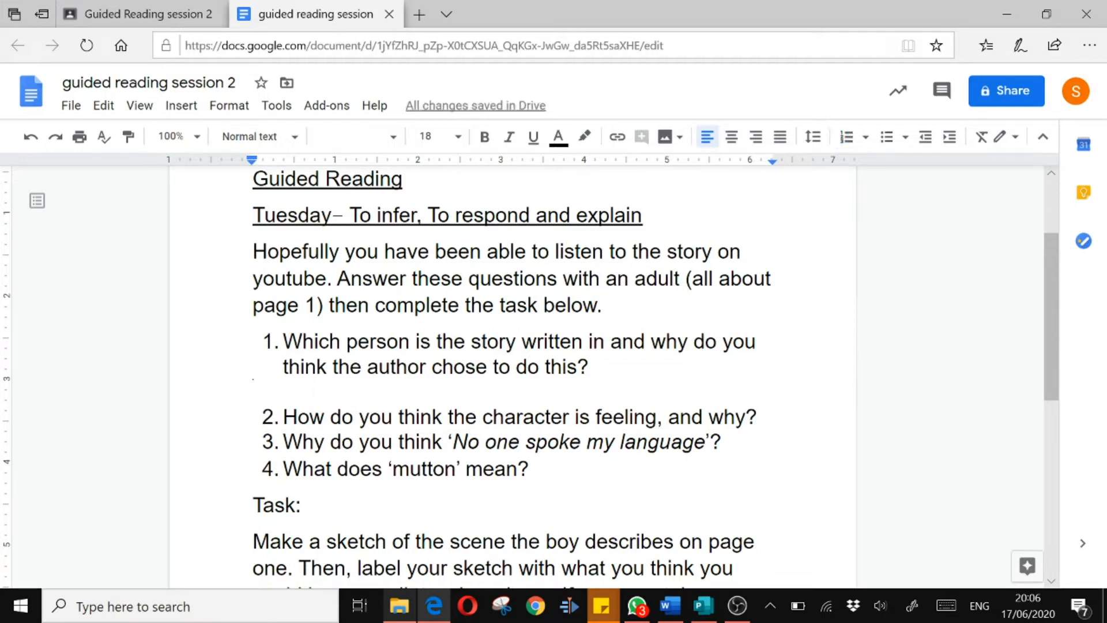
Answer question 1 with "I think the story is written in the first person to make it feel like you are the person in the story."
type("I thin")
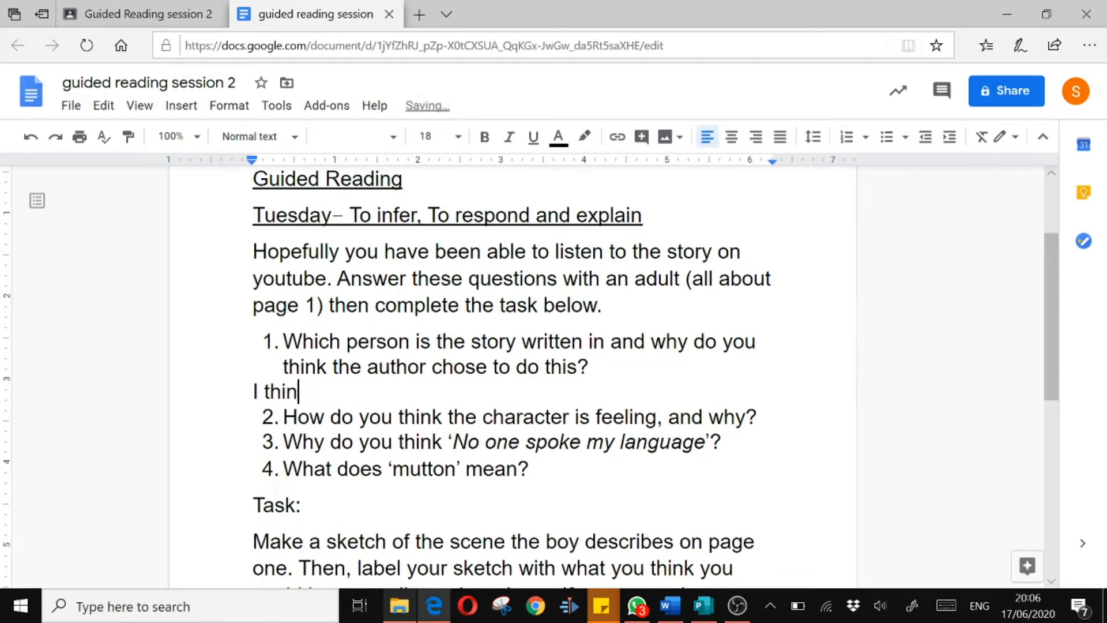
type("k the st")
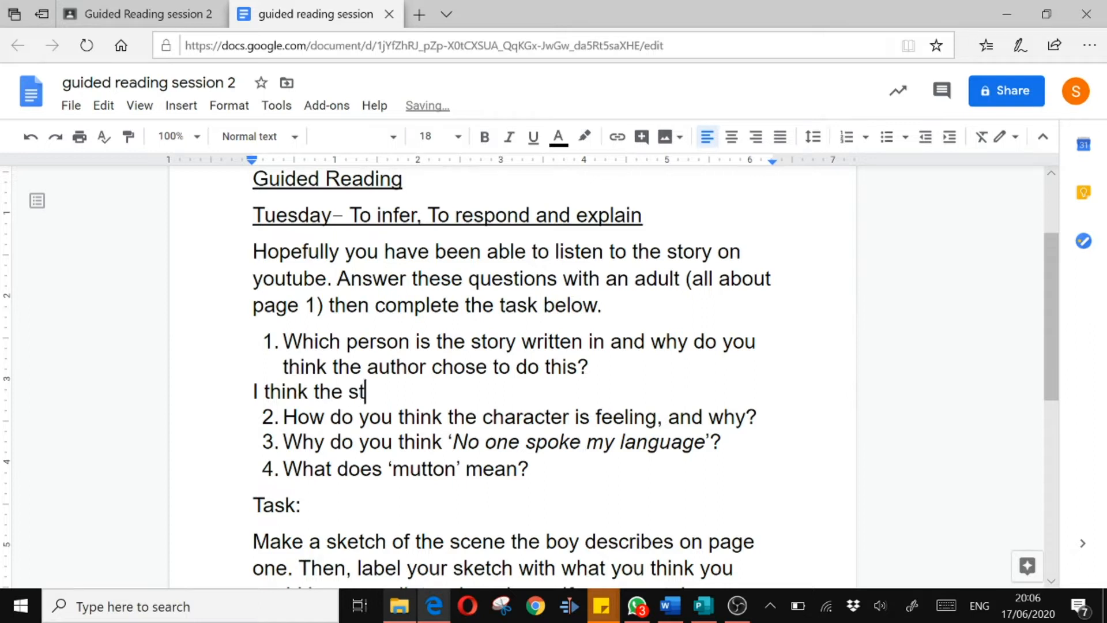
type("ory is writt")
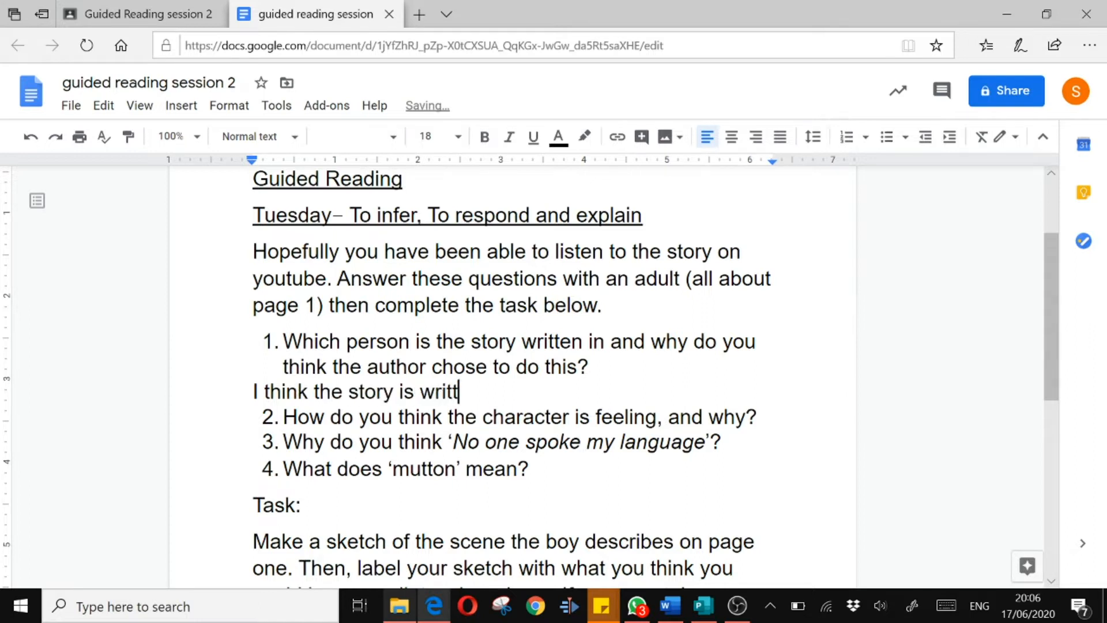
type("en in the ")
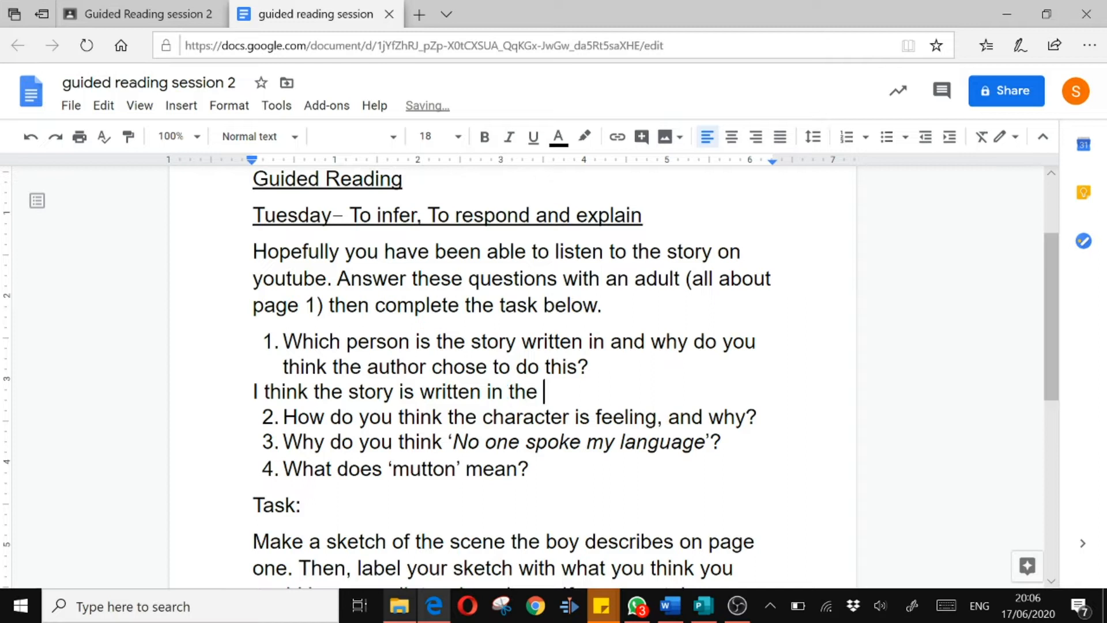
type("first person ")
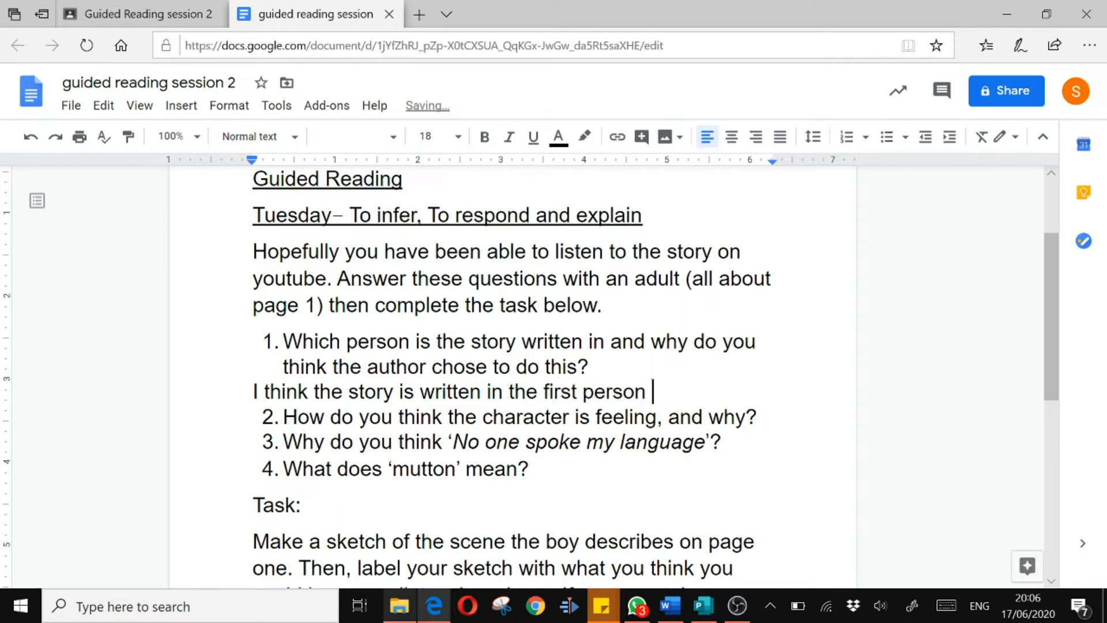
type("to make it fell")
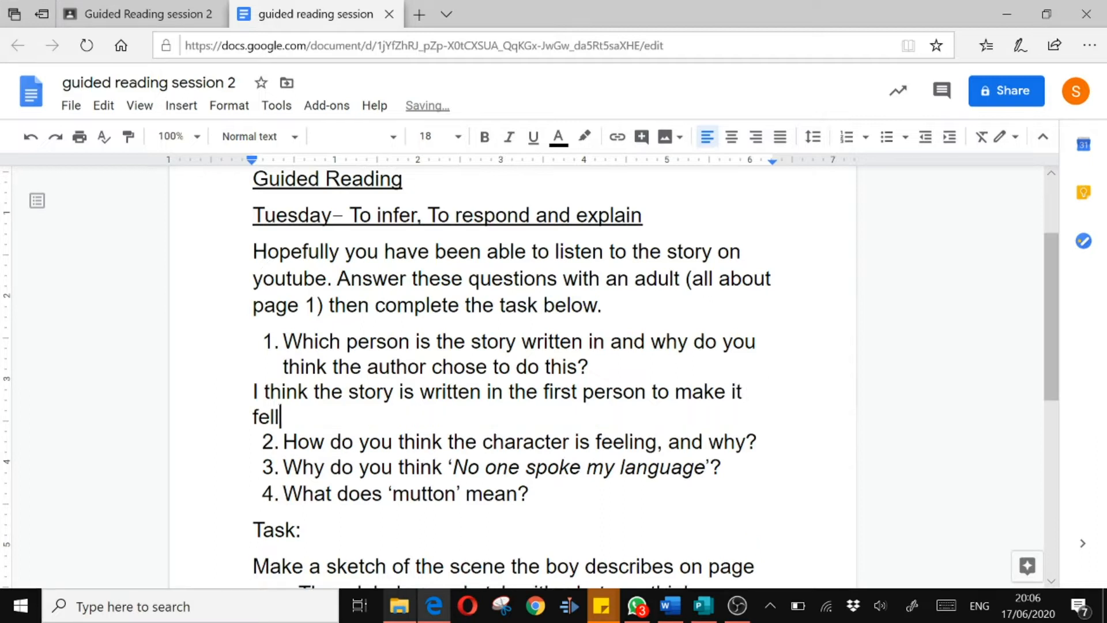
key("BackSpace")
key("BackSpace")
type("el like you are")
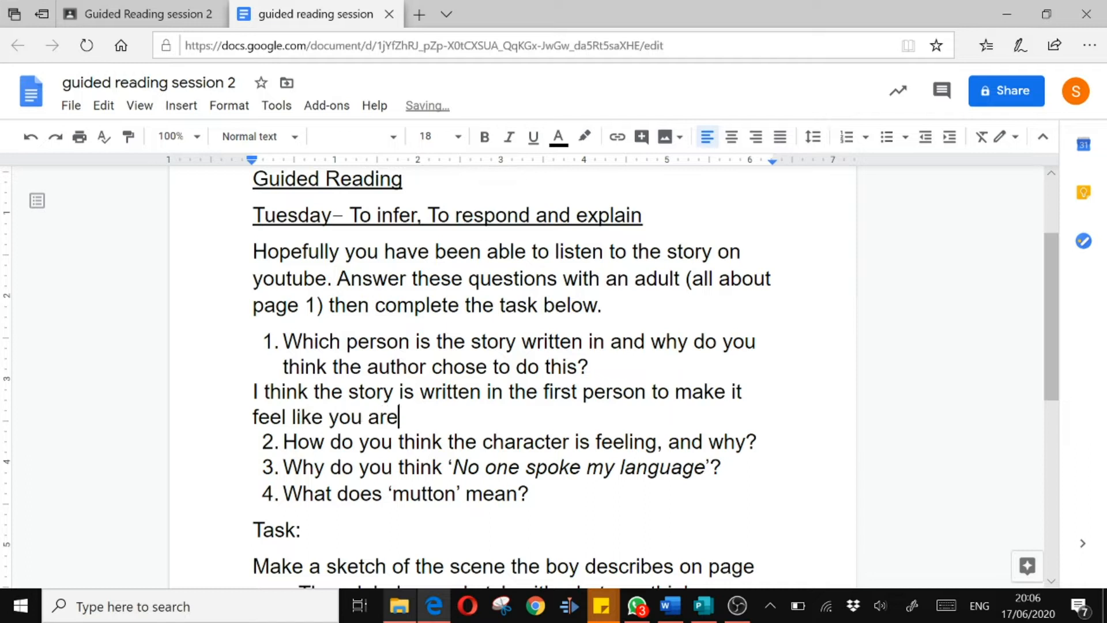
type(" the person i")
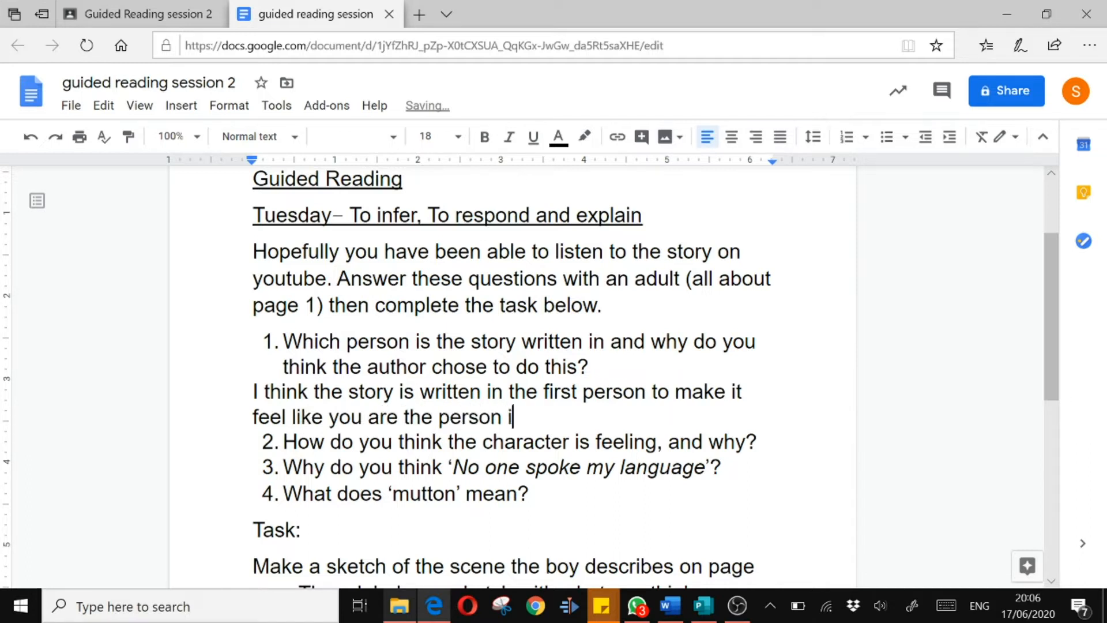
type("n the stor")
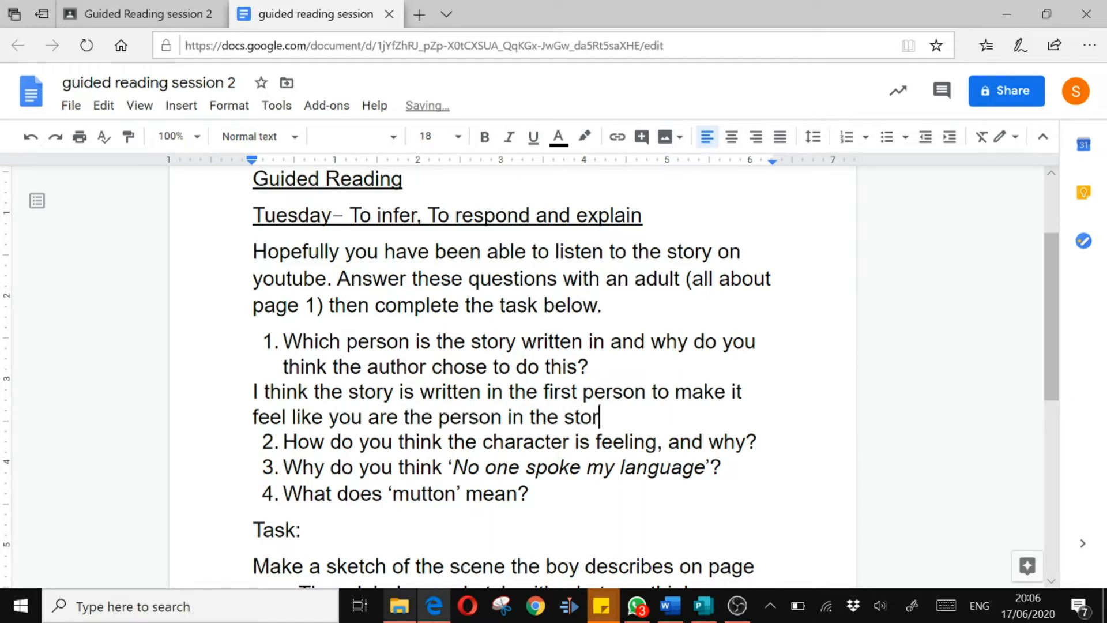
type("y.")
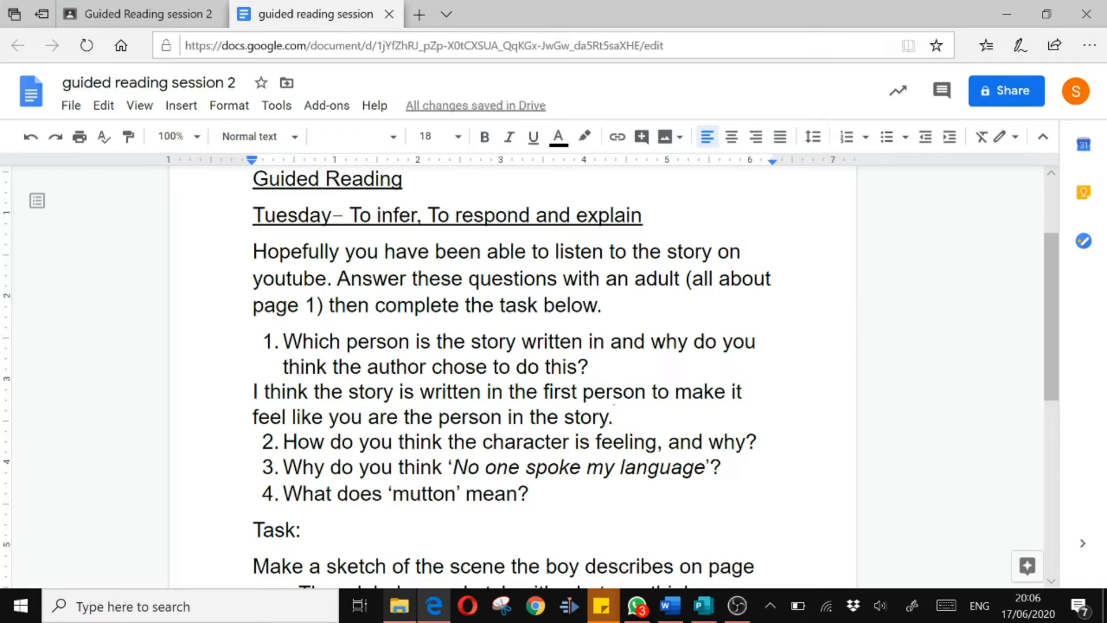
Add an unnumbered line below question 2 with the placeholder answer "aiusjkhd jhdjdah kjd aejc"
left_click(853, 449)
key("Return")
key("Return")
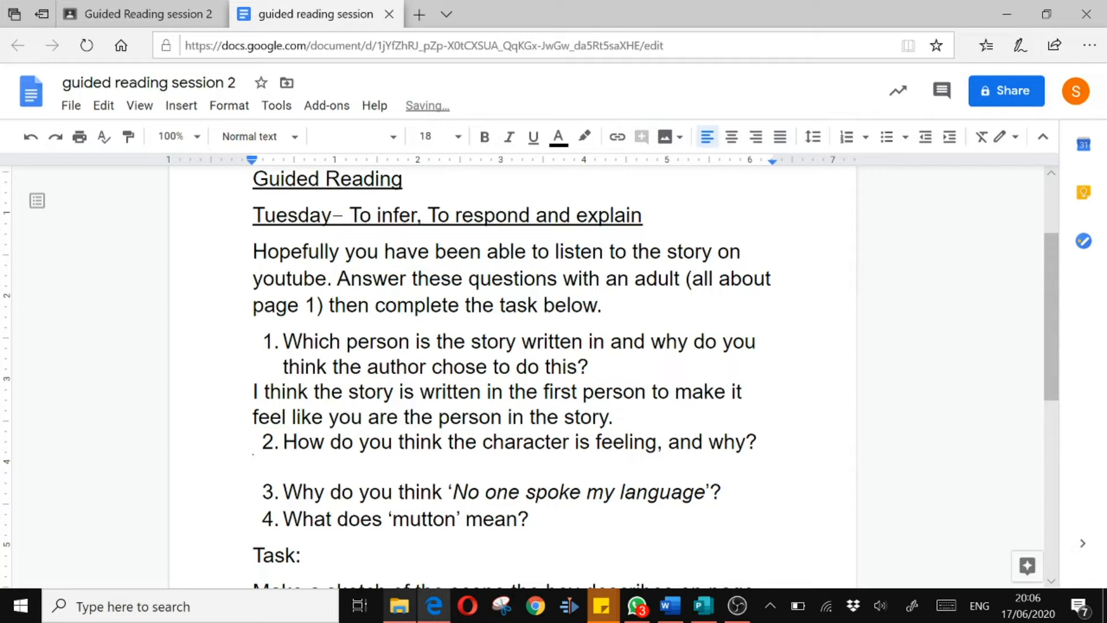
type("aiusjkhd jhdjdah kjd aejc")
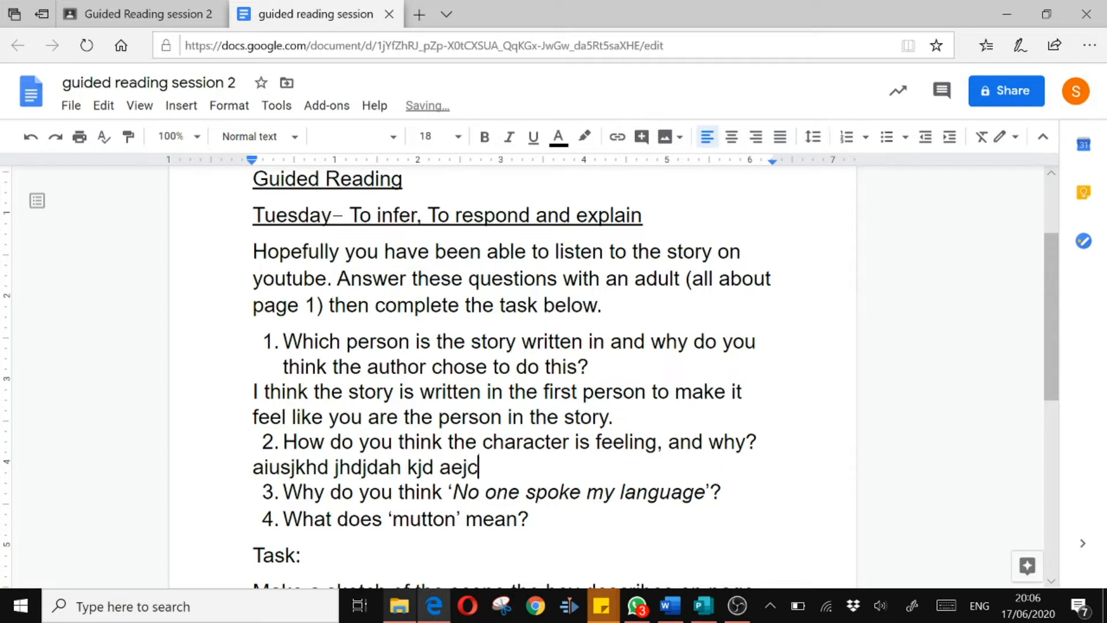
Add an unnumbered line below question 3 with the placeholder answer "jkbaskjdnlkansdl alksnd lkasnd"
left_click(852, 491)
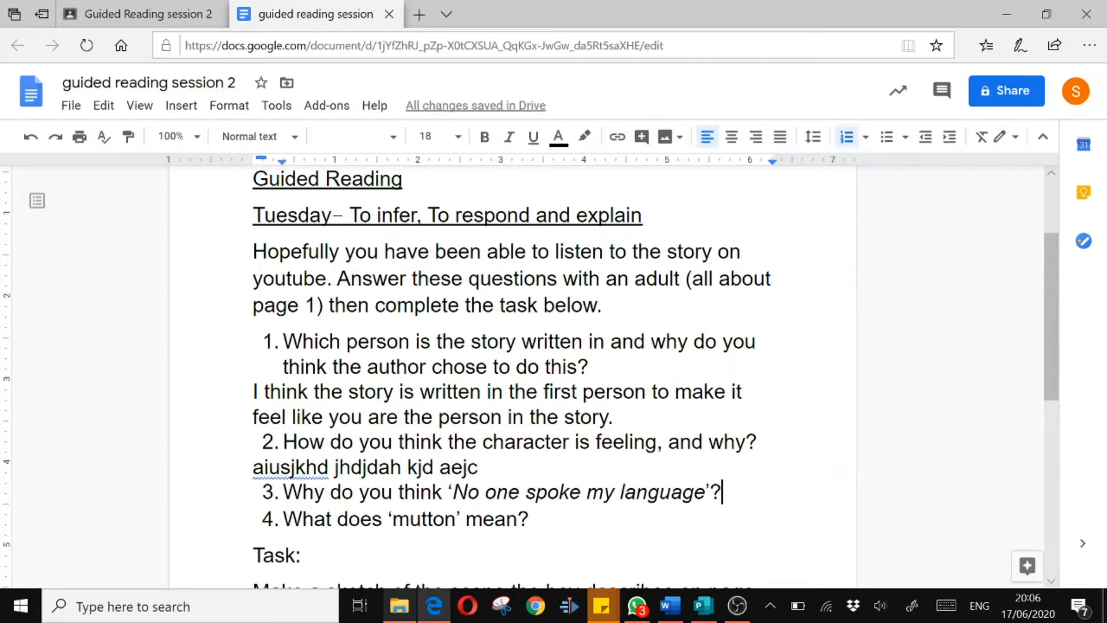
key("Return")
type("bjk")
key("BackSpace")
key("BackSpace")
key("BackSpace")
key("BackSpace")
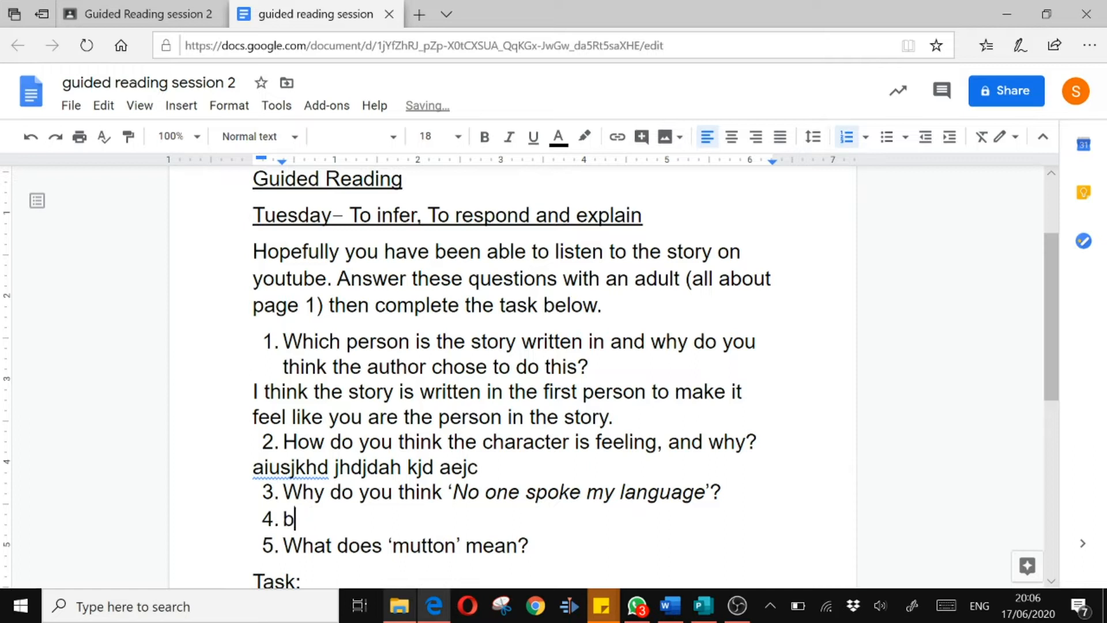
key("BackSpace")
type("jkbaskjdnlkansdl alksnd lkasnd")
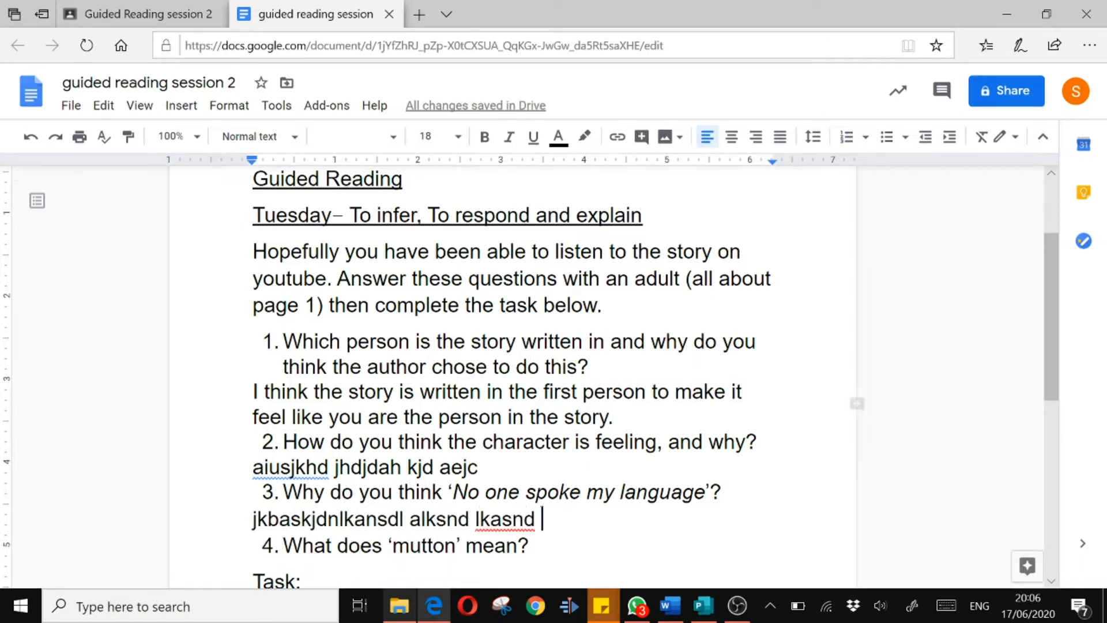
scroll(541, 499, "down", 3)
scroll(540, 500, "up", 5)
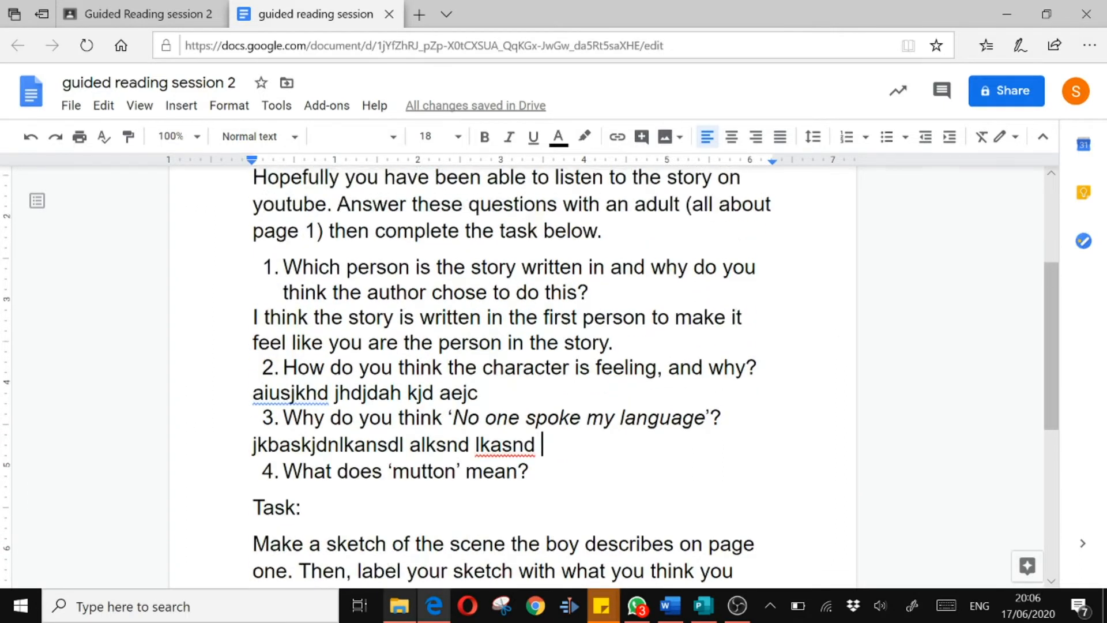
scroll(292, 346, "down", 4)
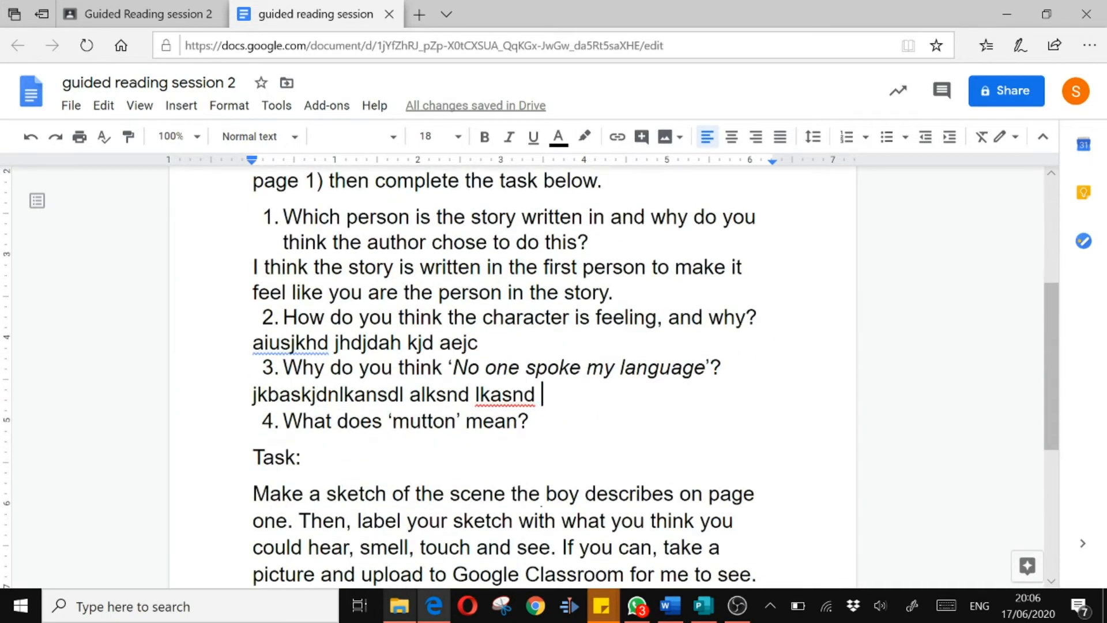
scroll(541, 510, "up", 3)
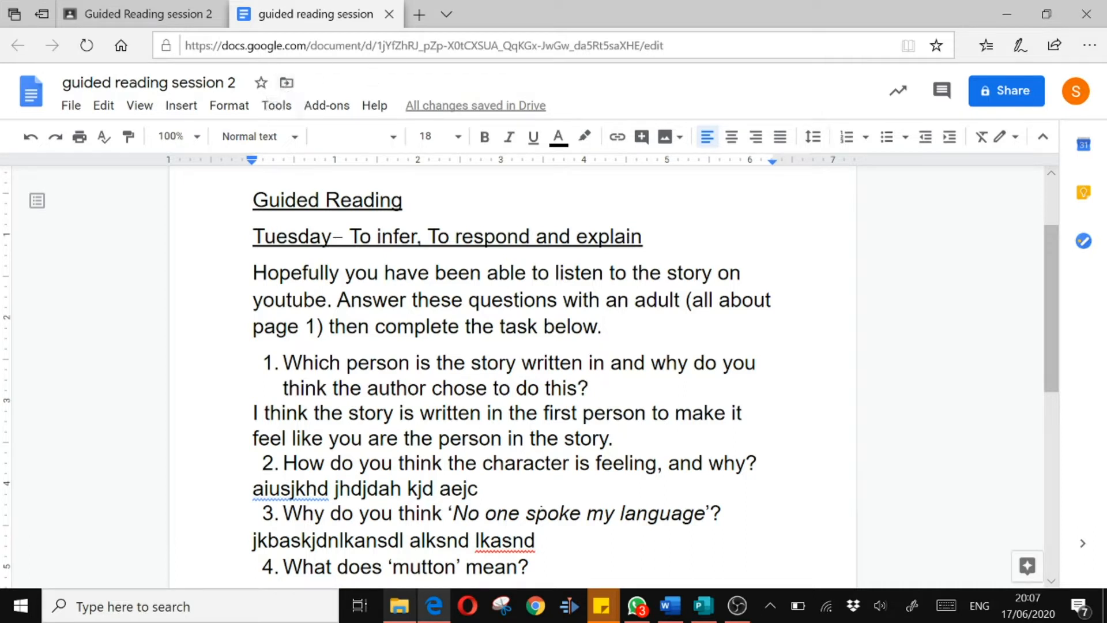
left_click(70, 108)
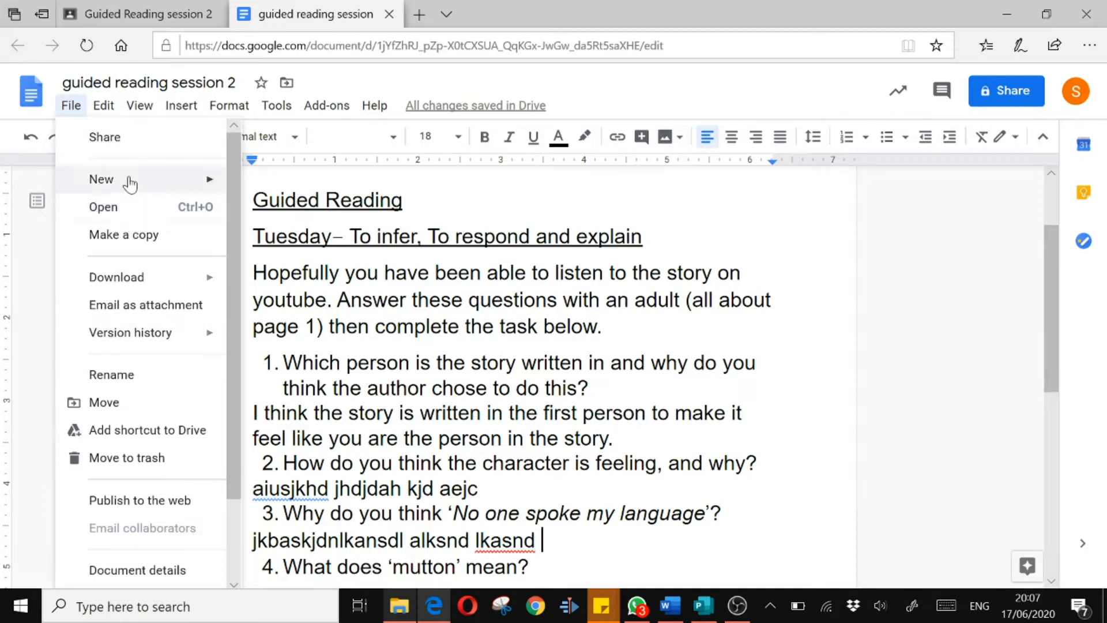
mouse_move(136, 186)
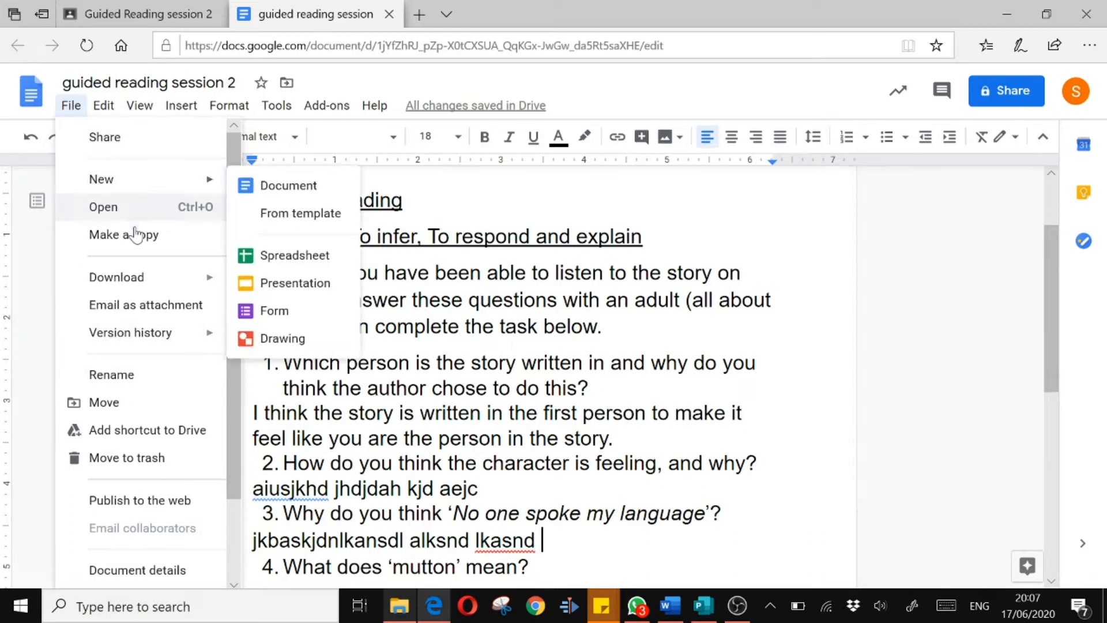
mouse_move(187, 280)
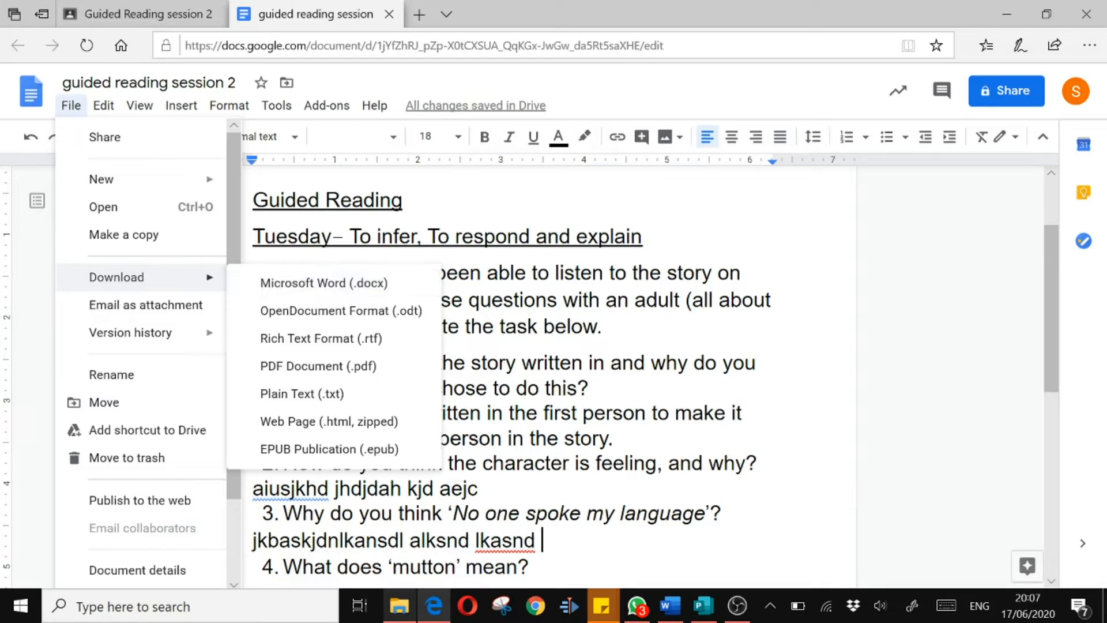
left_click(408, 199)
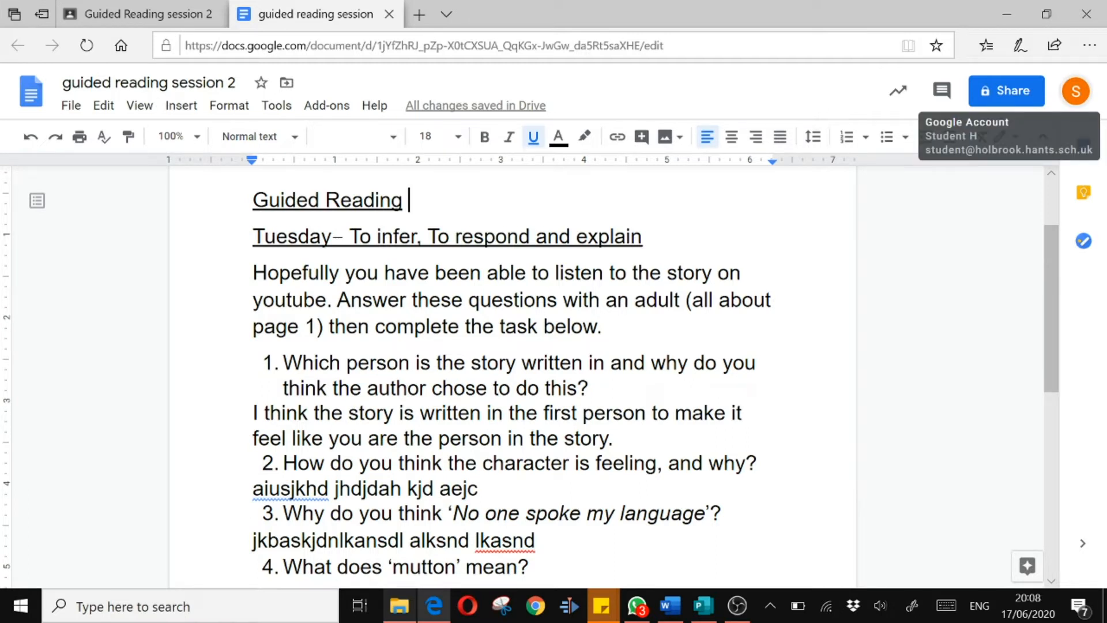
Close the worksheet document and the Word file preview to return to the Guided Reading session 2 assignment page
left_click(123, 13)
left_click(296, 12)
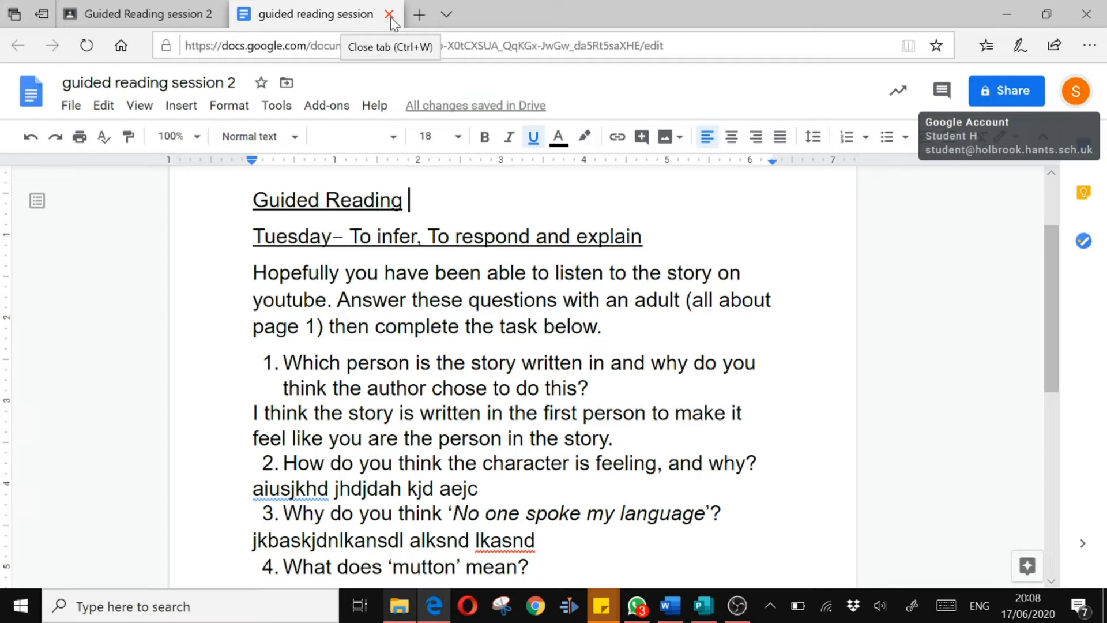
left_click(390, 15)
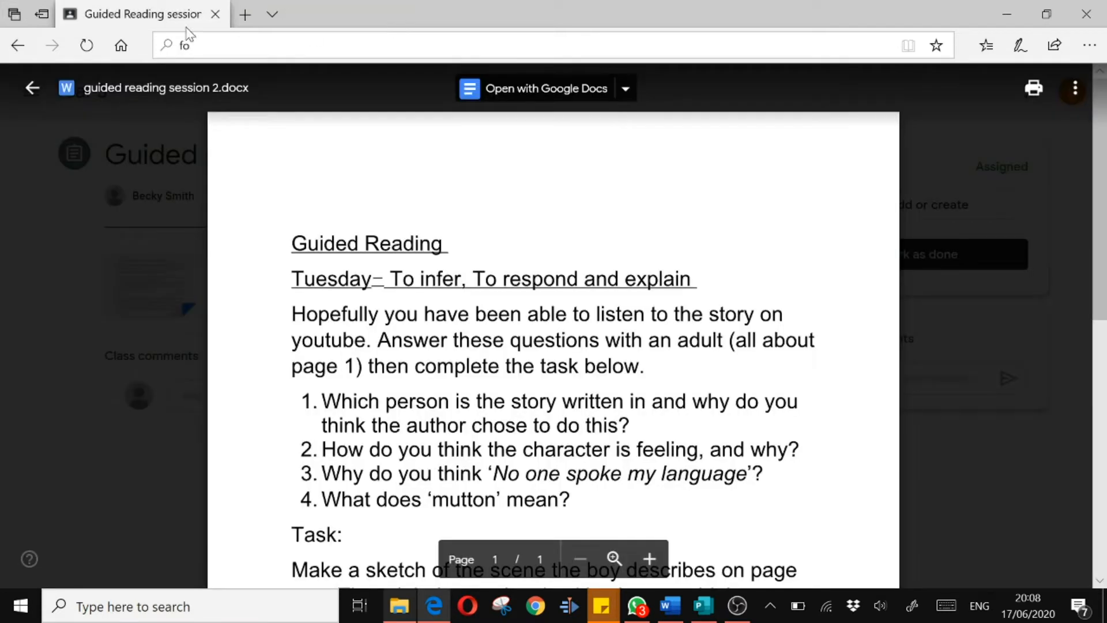
left_click(121, 277)
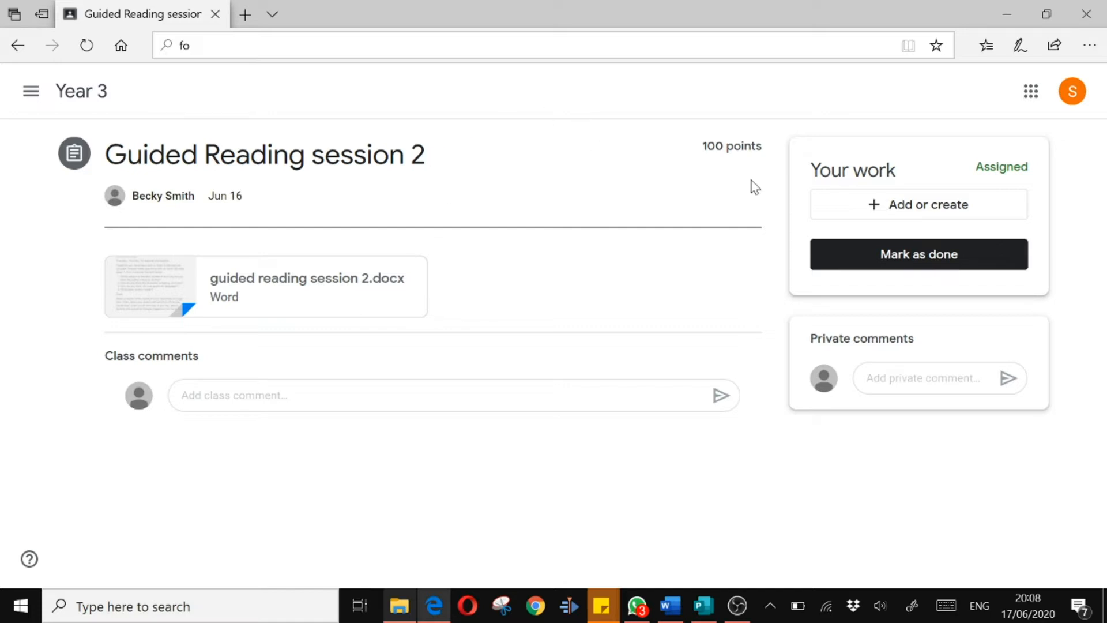
Attach the answered guided reading session 2 document from Google Drive to the assignment's work
left_click(886, 218)
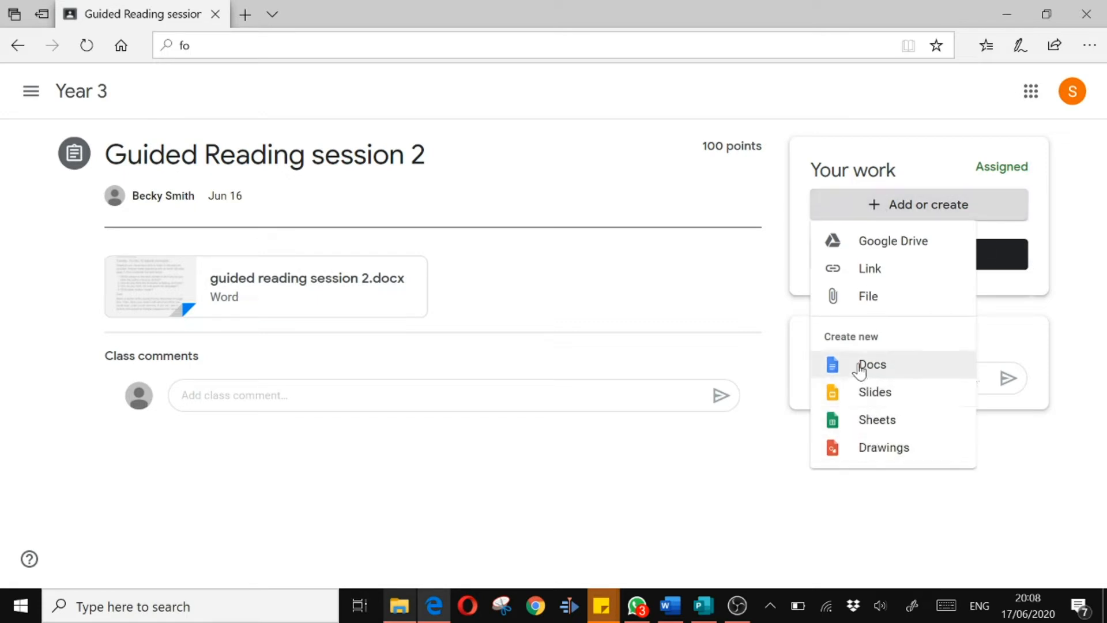
left_click(877, 247)
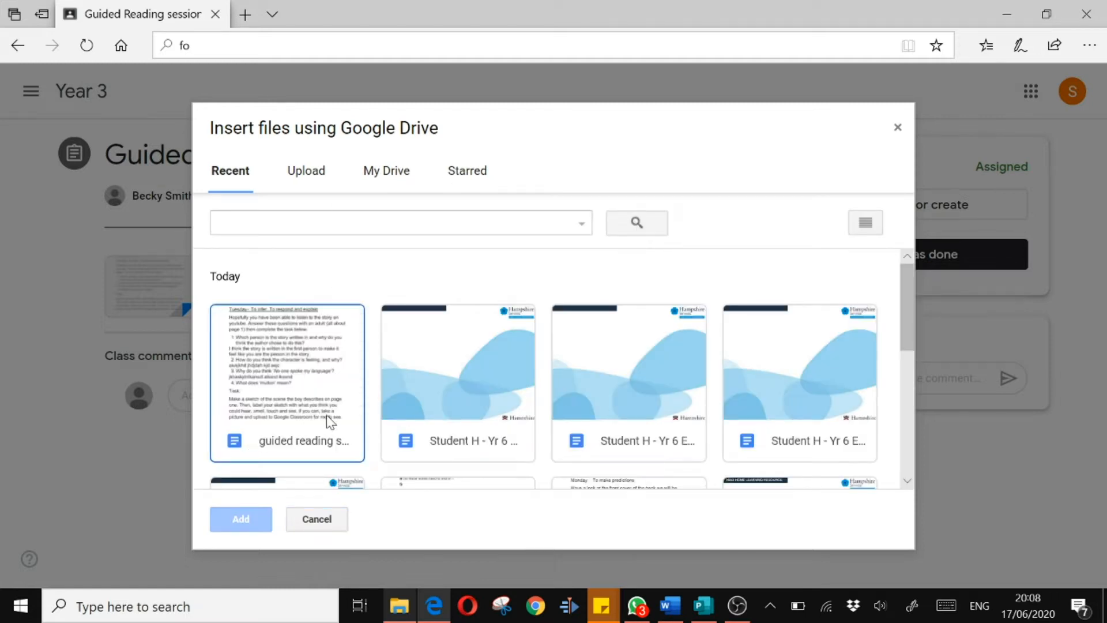
double_click(292, 385)
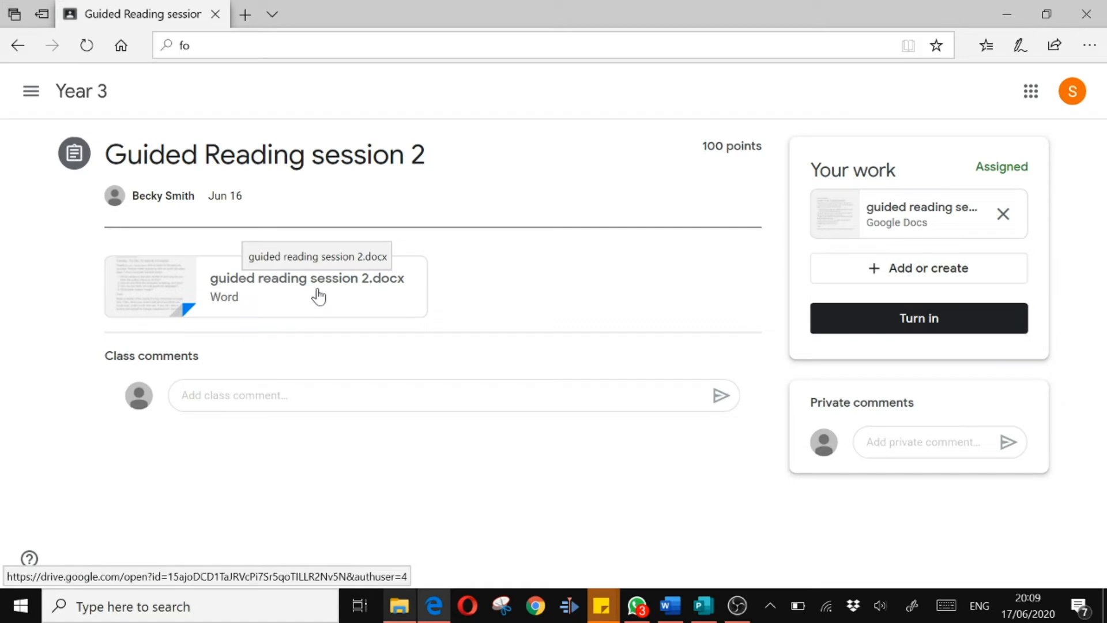
Open the attached document and rename it by adding the person's name before "guided reading session 2"
left_click(924, 223)
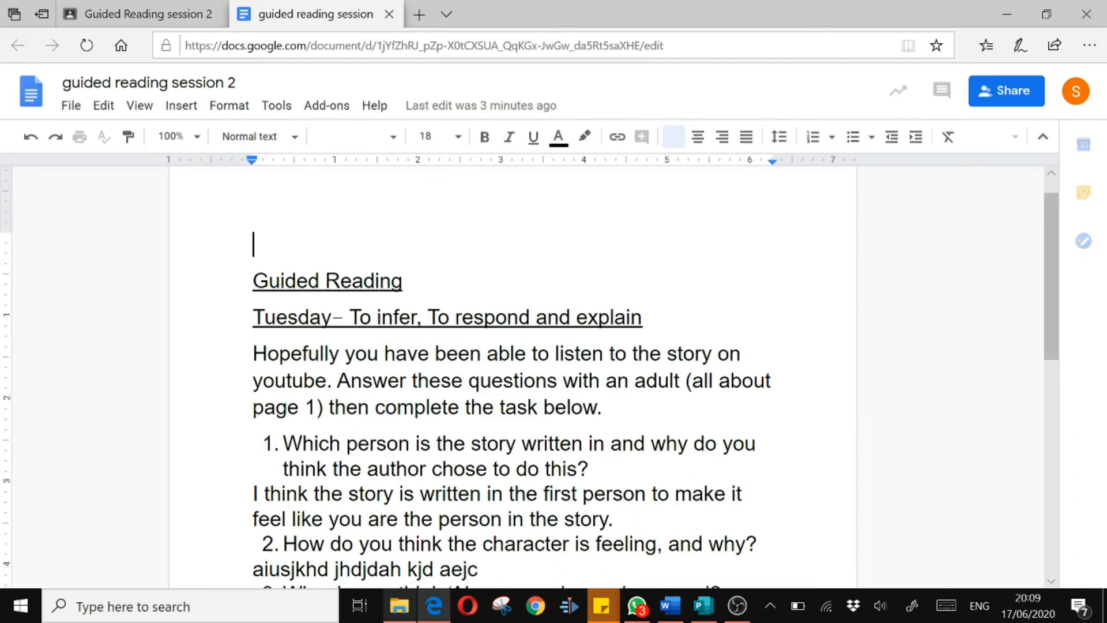
left_click(67, 86)
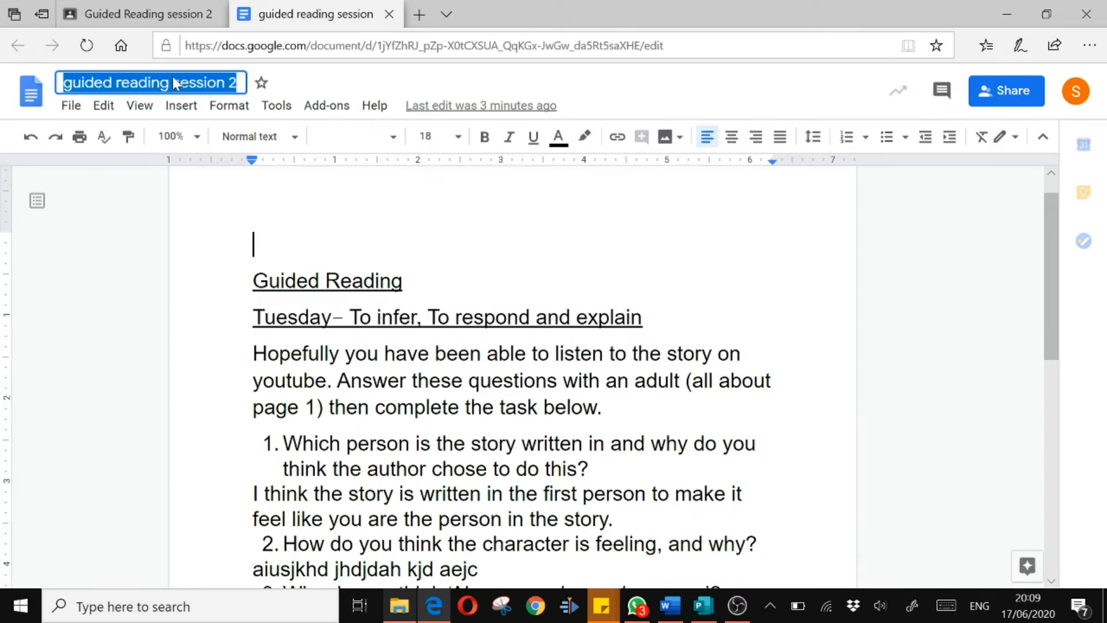
left_click(67, 85)
type("Mr P")
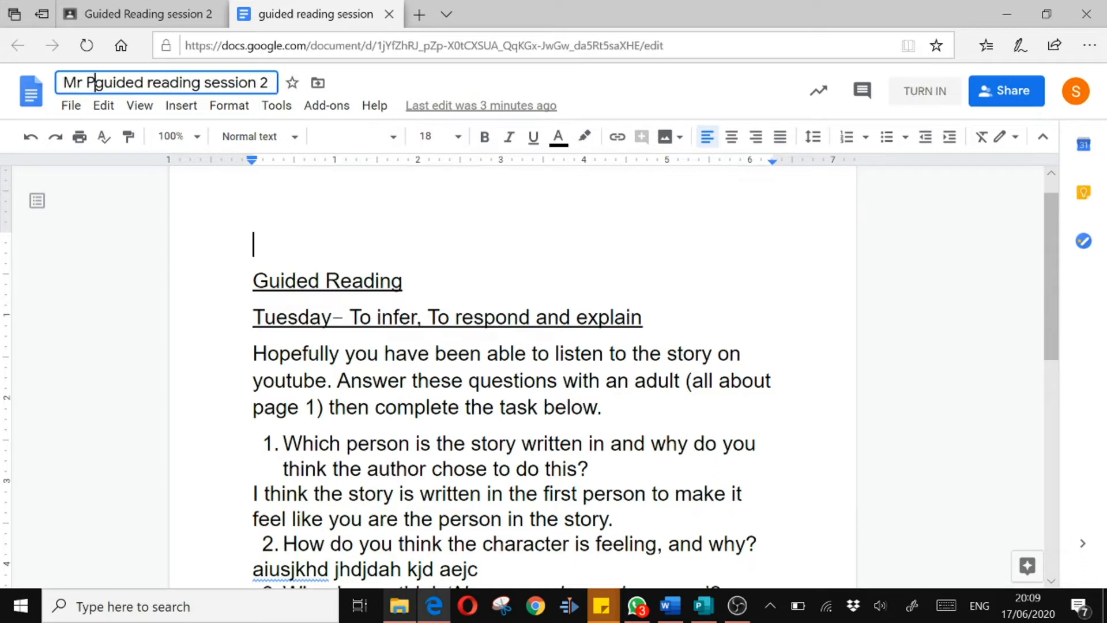
key("Return")
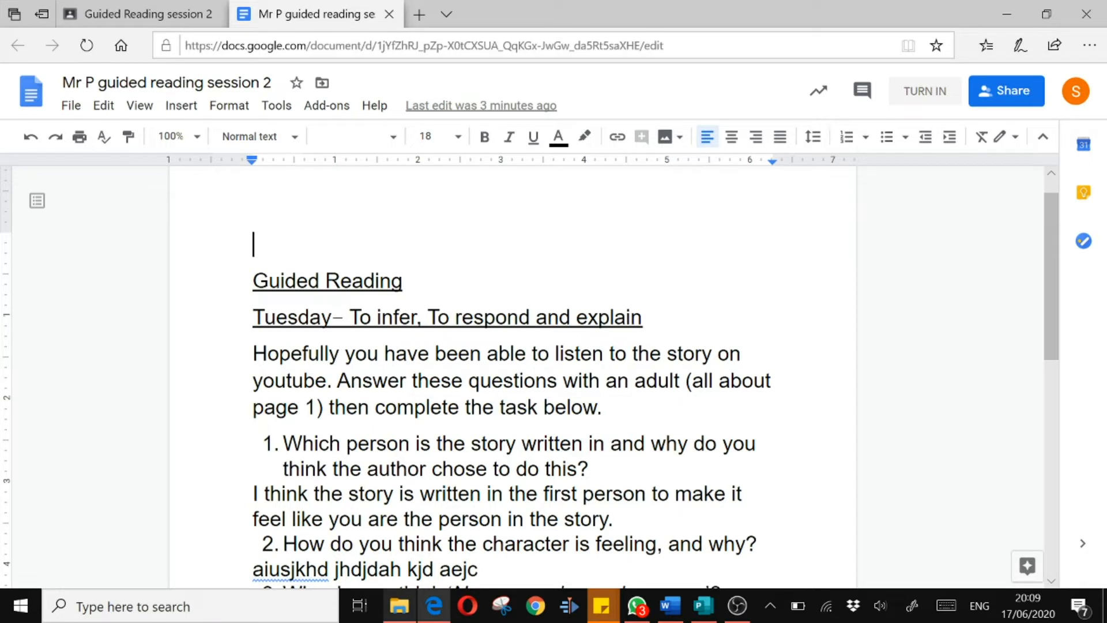
Review the written answers in the renamed worksheet and return to the assignment page
scroll(513, 375, "down", 2)
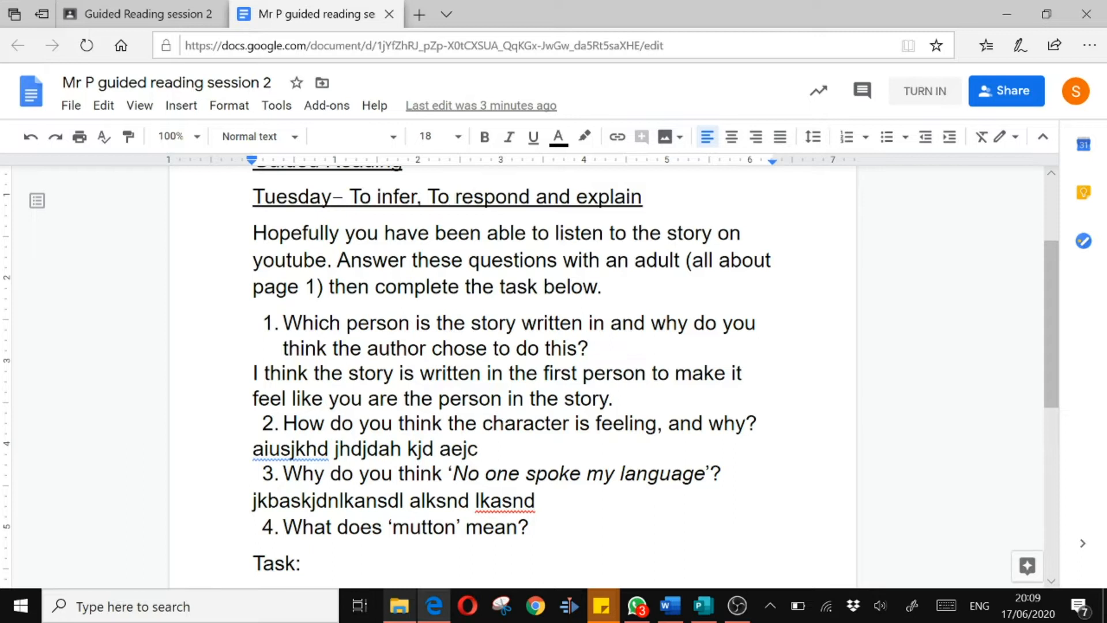
left_click_drag(253, 374, 625, 399)
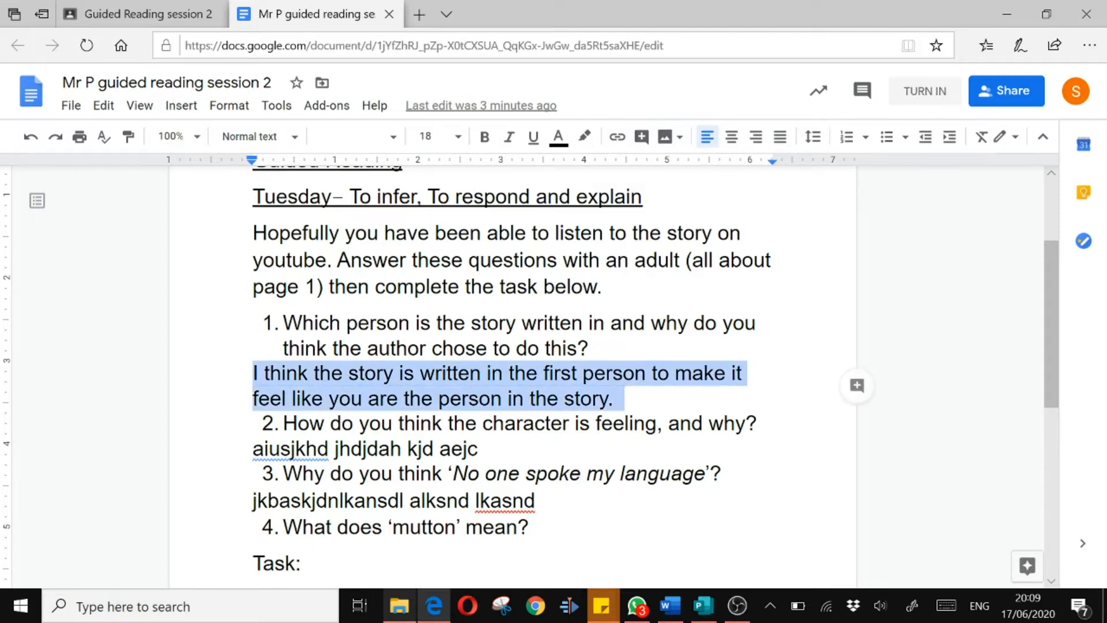
left_click(480, 449)
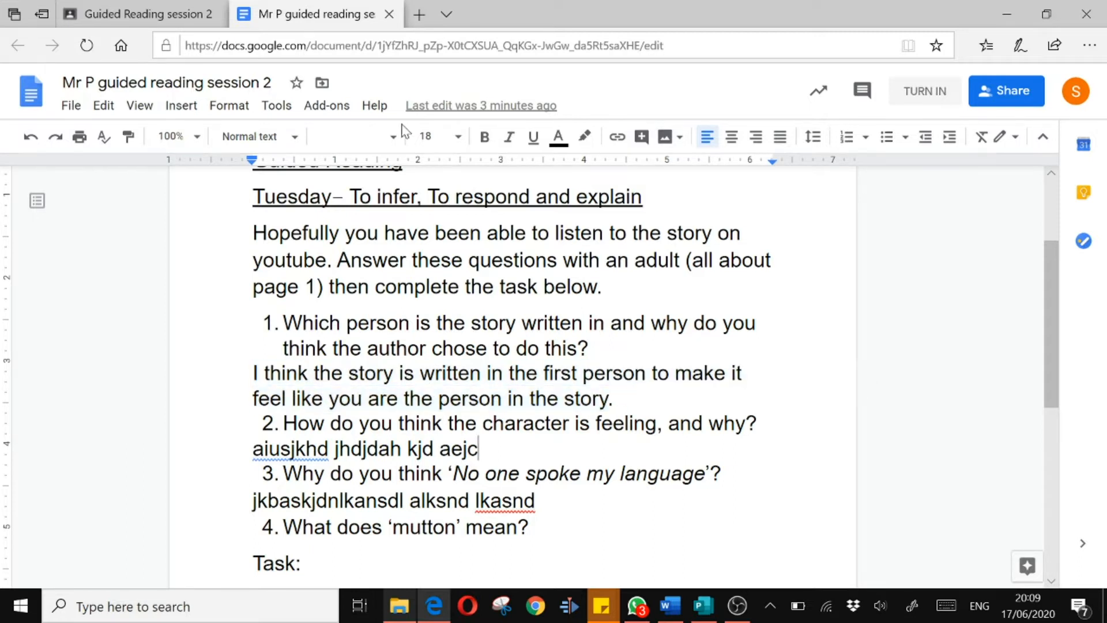
left_click(389, 14)
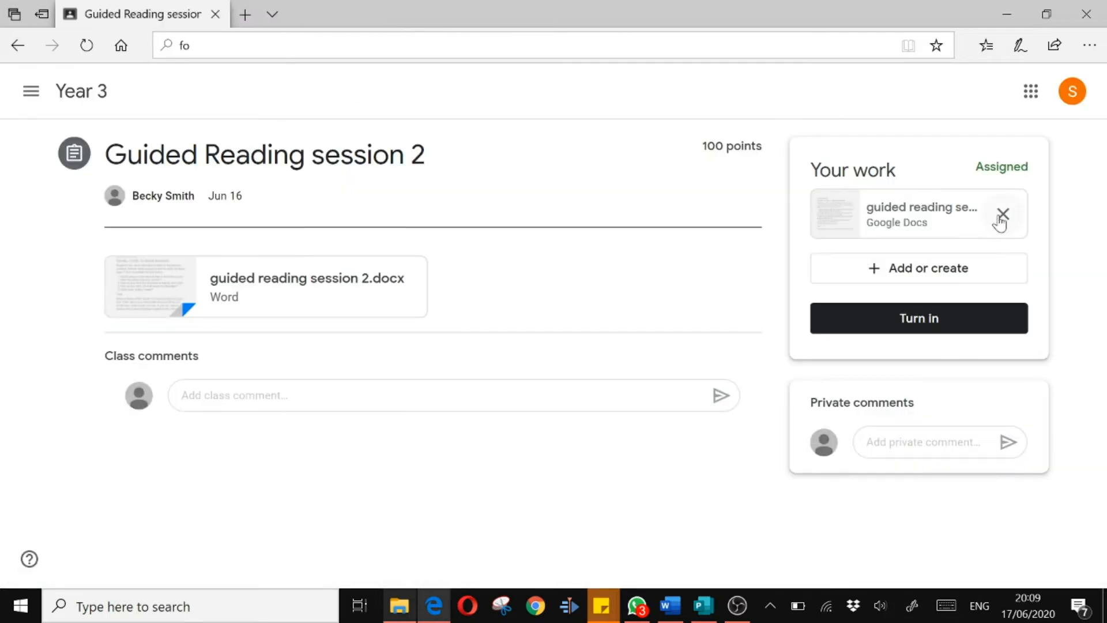
left_click(894, 207)
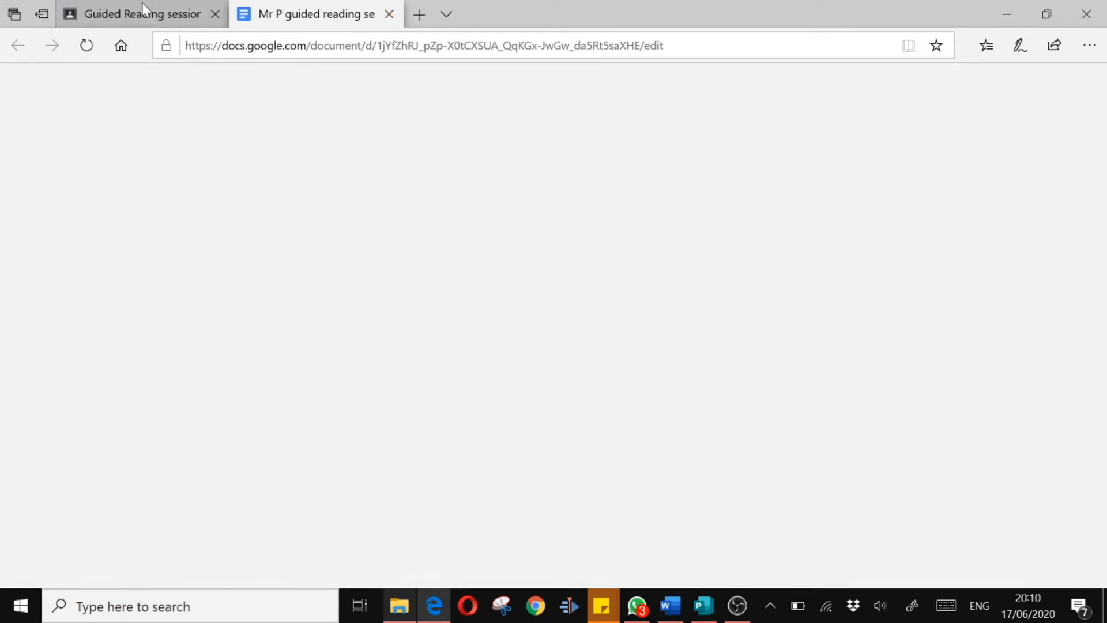
left_click(142, 5)
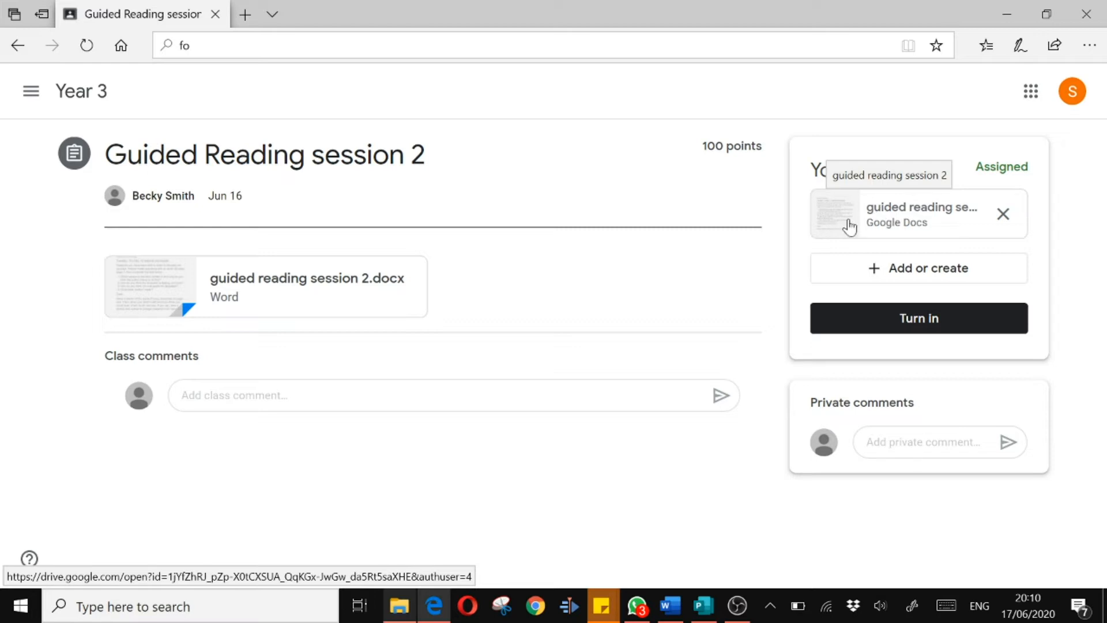
Remove the attached worksheet from the assignment and attach its renamed version from Google Drive
left_click(1002, 214)
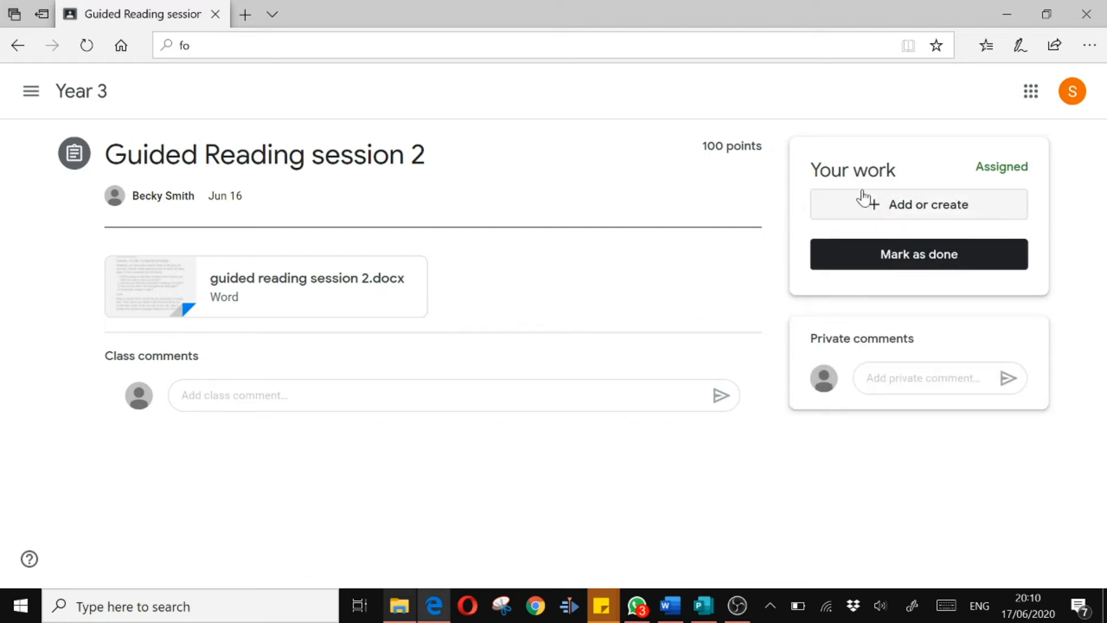
left_click(864, 206)
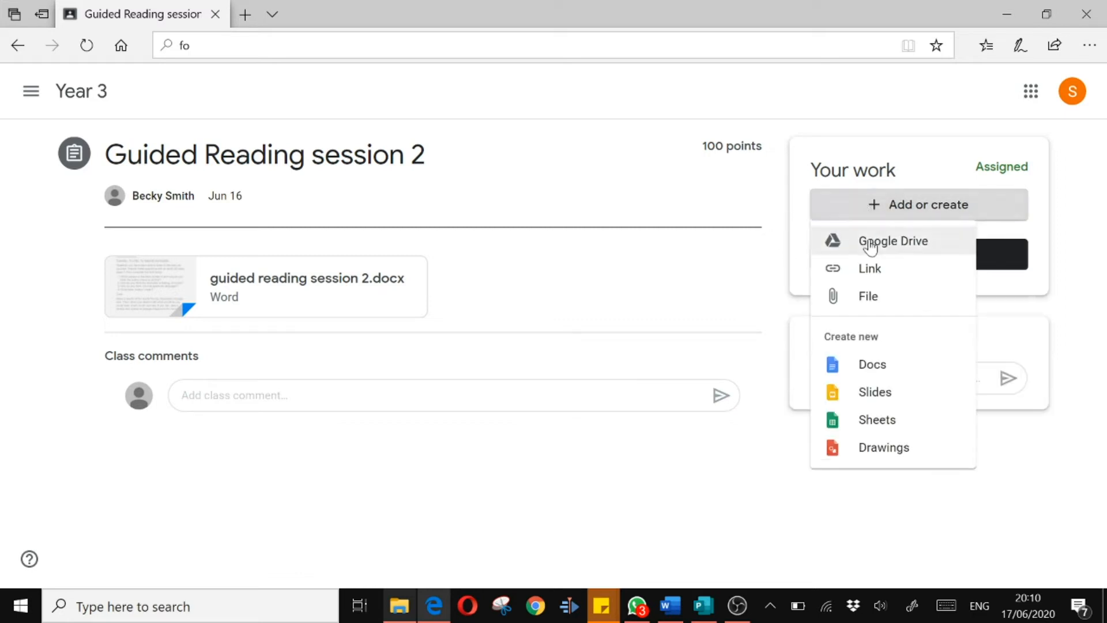
left_click(870, 245)
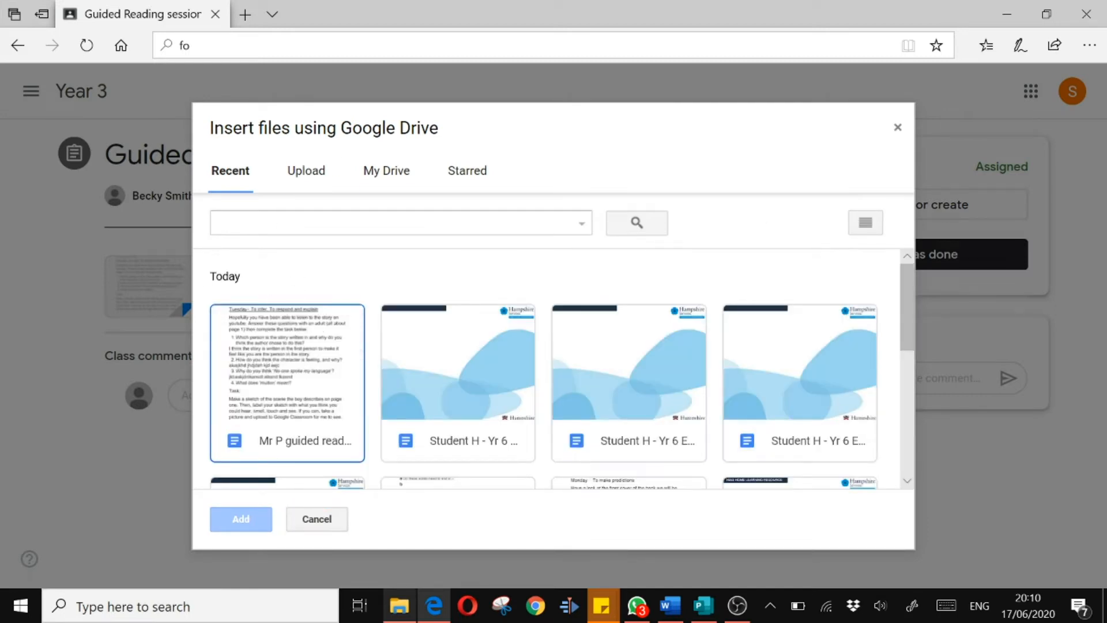
left_click(393, 222)
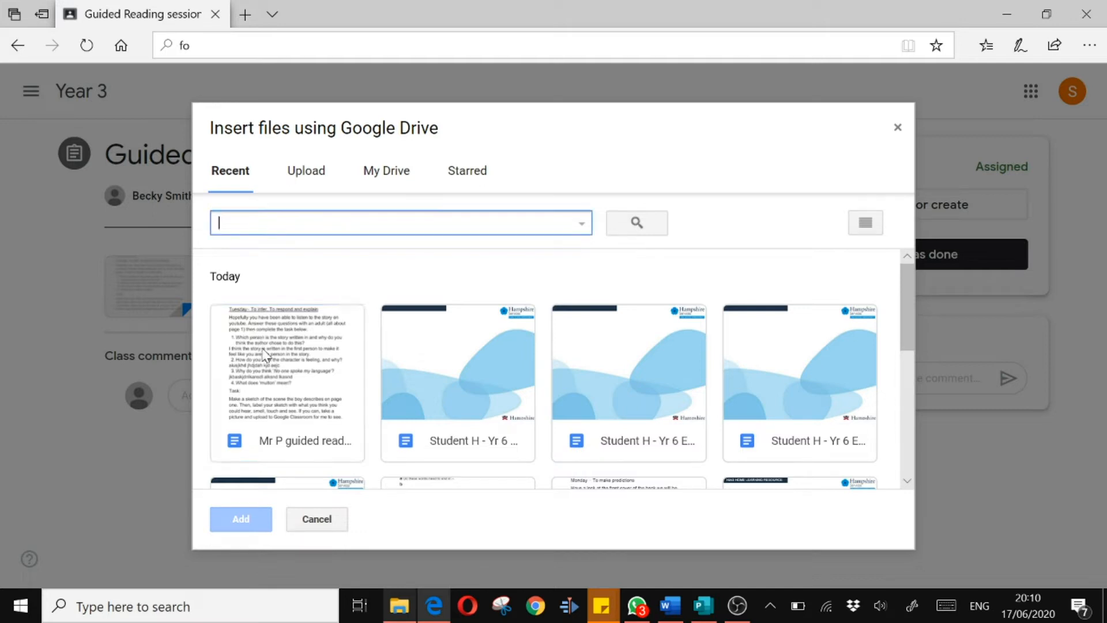
double_click(299, 400)
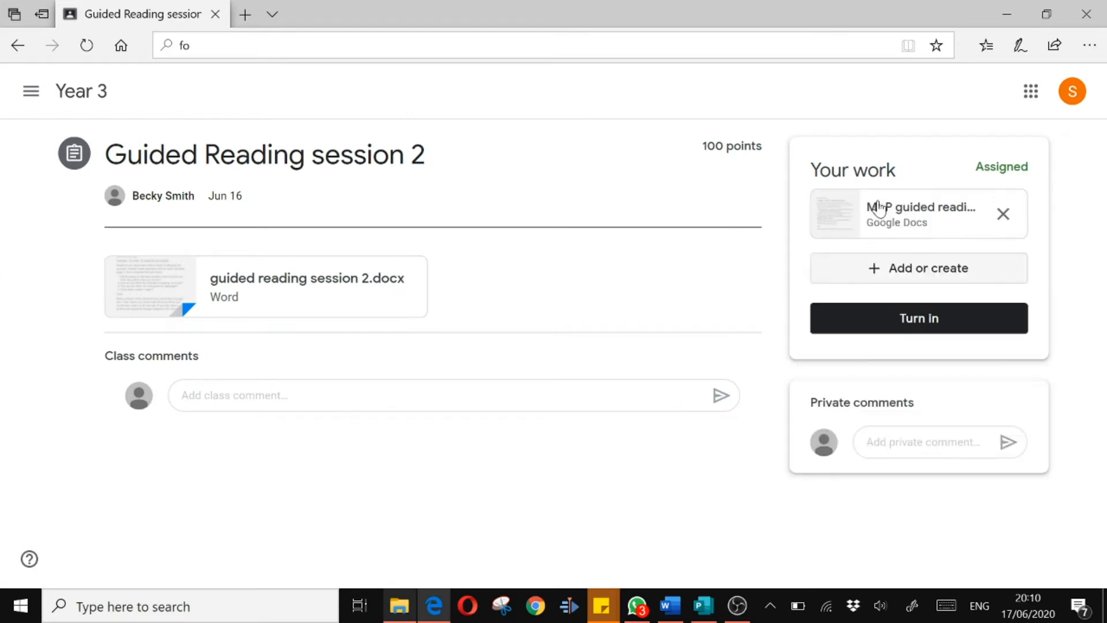
Remove the attached document from the assignment and duplicate the assignment page in a second browser tab
left_click(1004, 215)
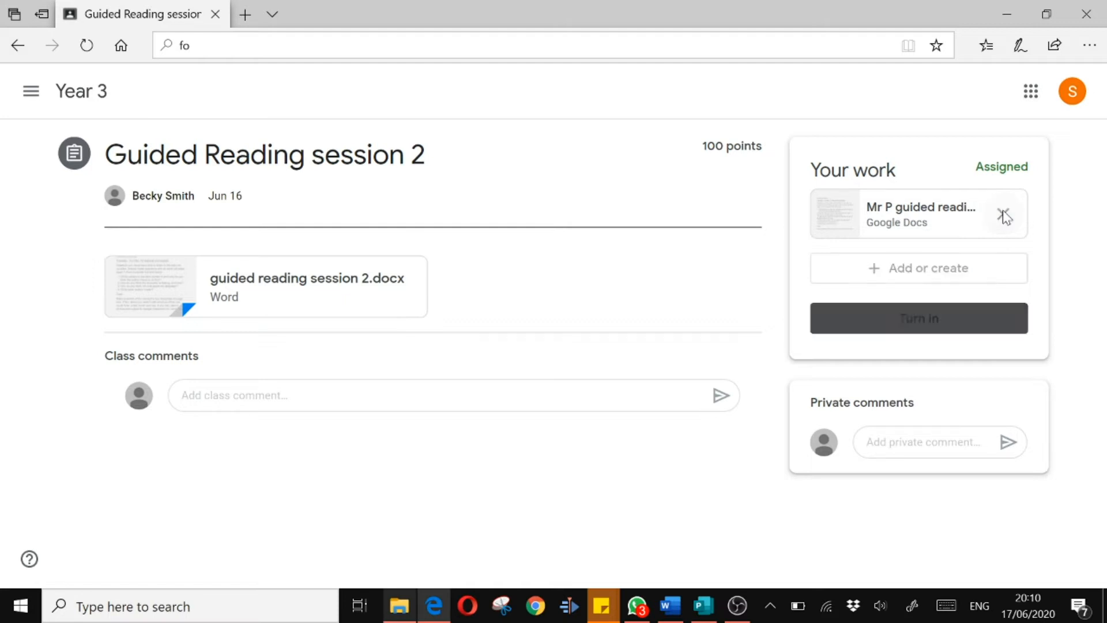
right_click(159, 12)
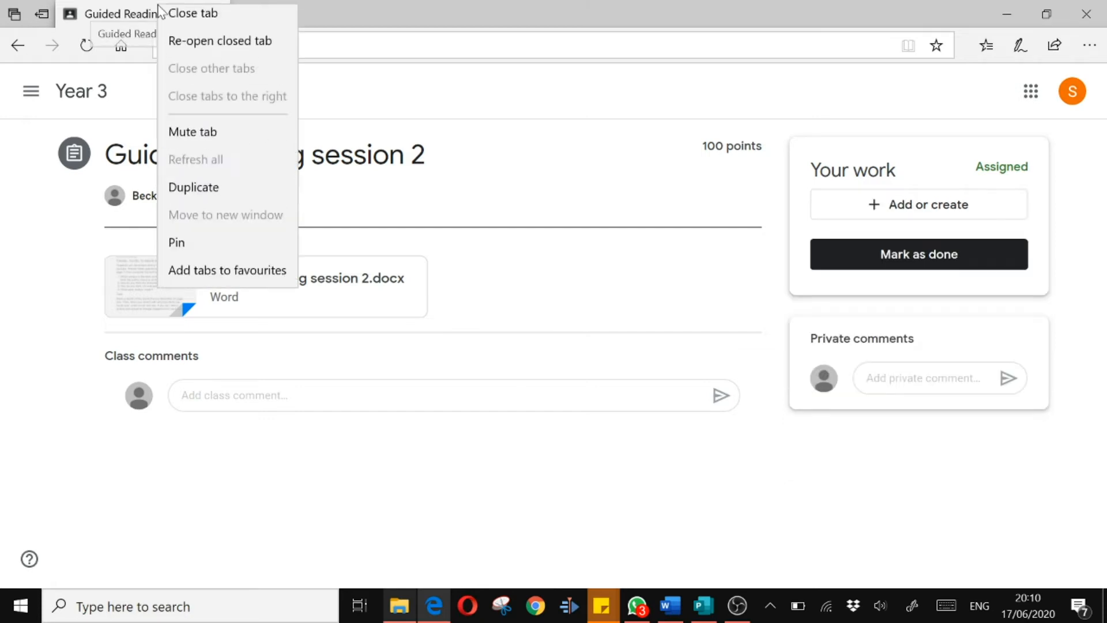
left_click(193, 199)
left_click(284, 10)
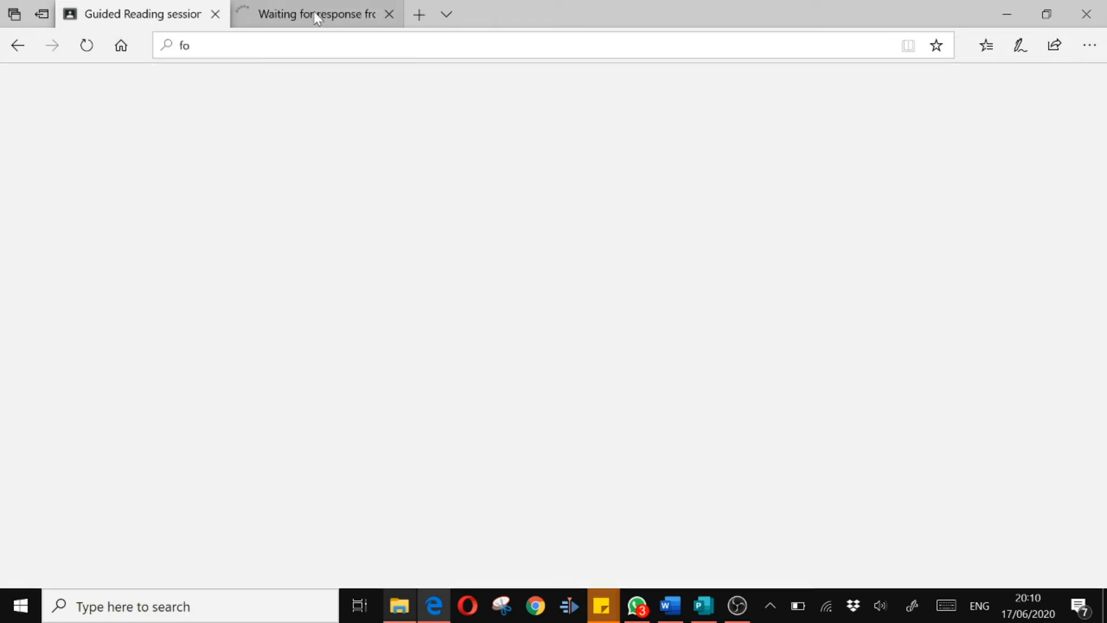
left_click(168, 2)
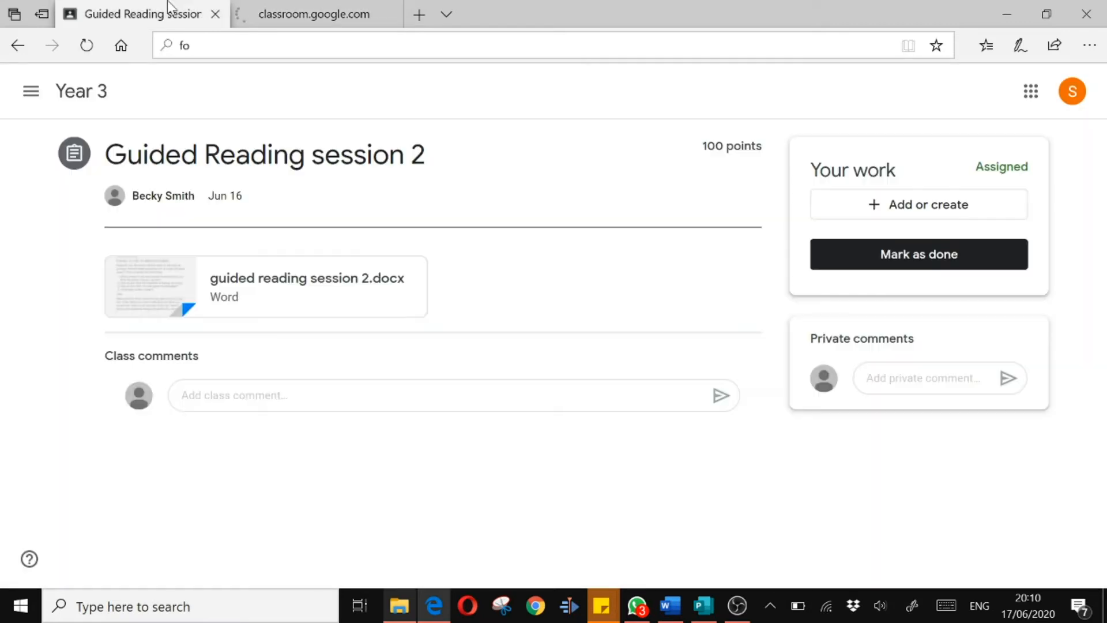
Preview guided reading session 2.docx in the original browser tab and switch to the duplicated assignment page
left_click(236, 305)
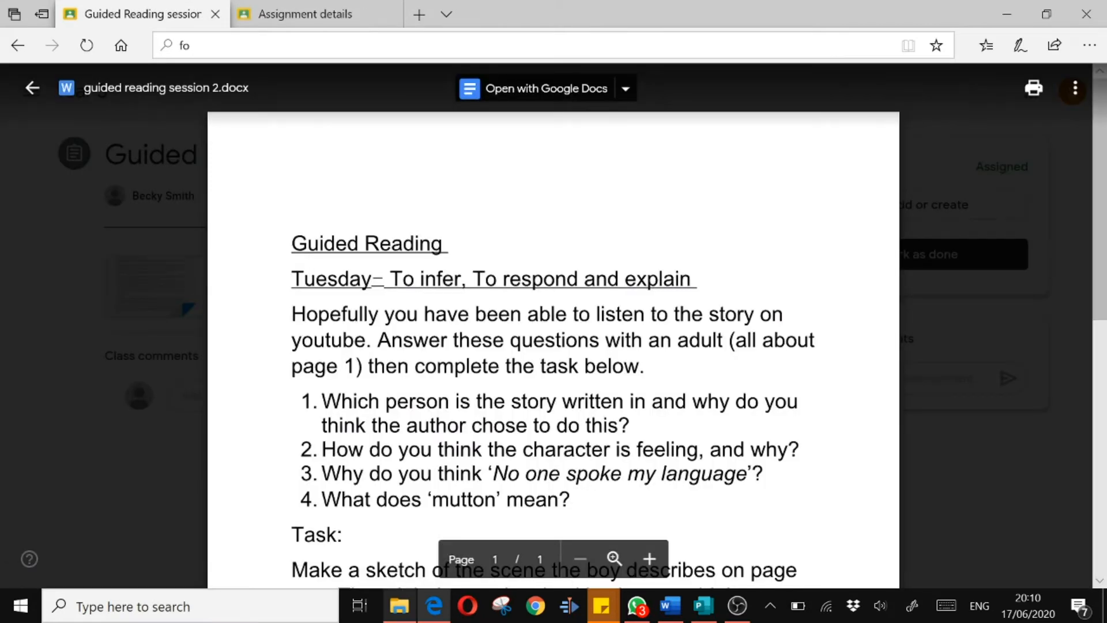
scroll(553, 346, "down", 3)
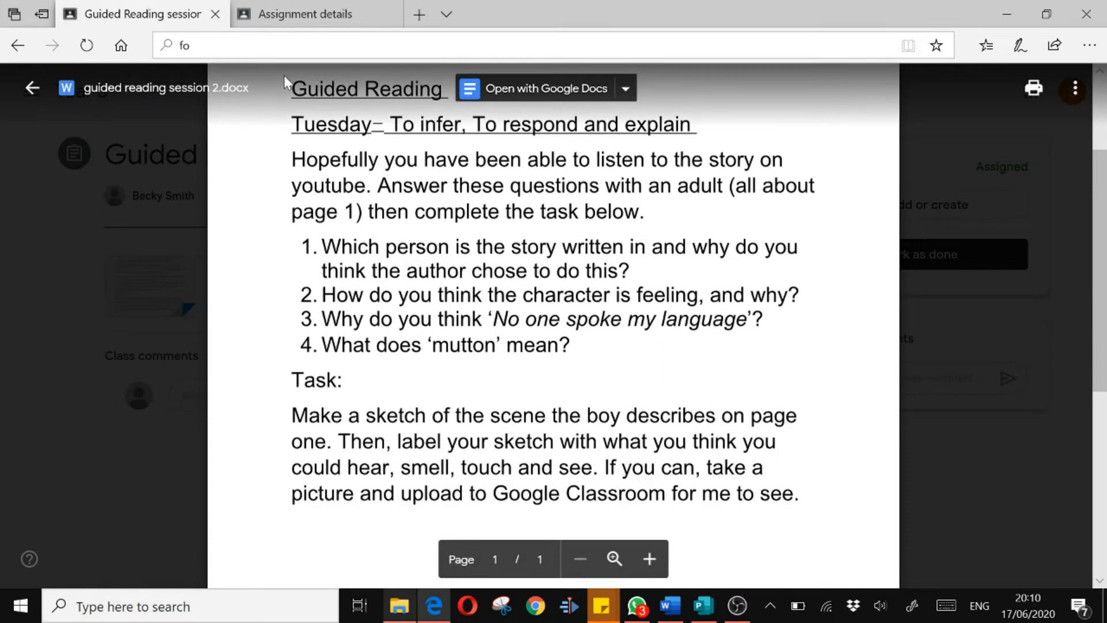
left_click(309, 16)
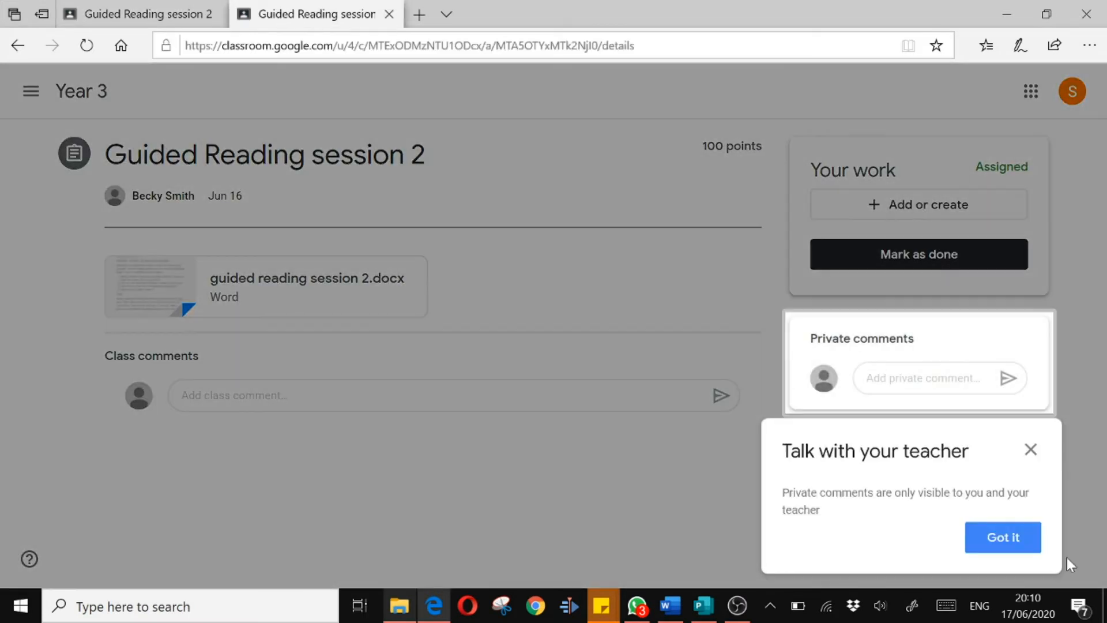
Dismiss the private comments tip and create a new Google Docs document as work for the assignment
left_click(1030, 451)
left_click(944, 205)
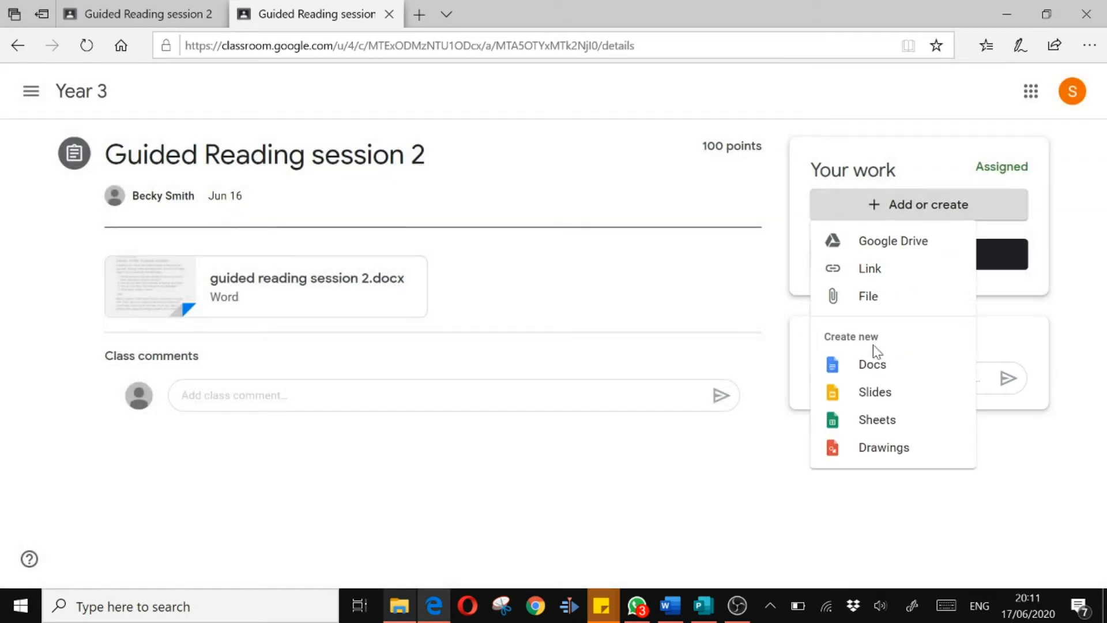
left_click(870, 363)
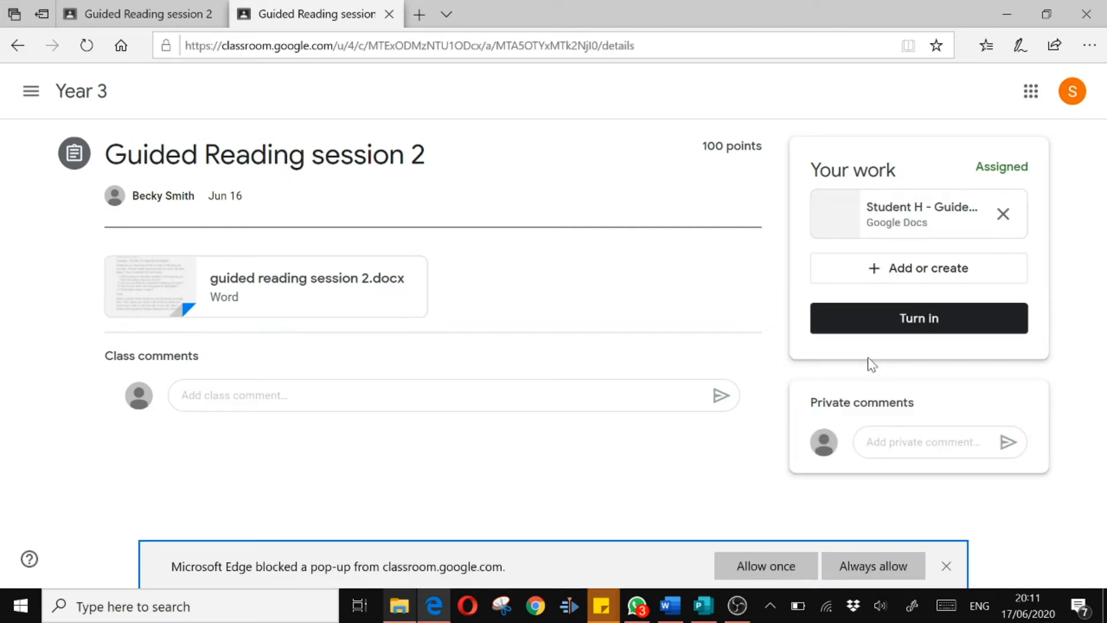
Always allow pop-ups from classroom.google.com and switch to the newly created Google Docs document
left_click(859, 557)
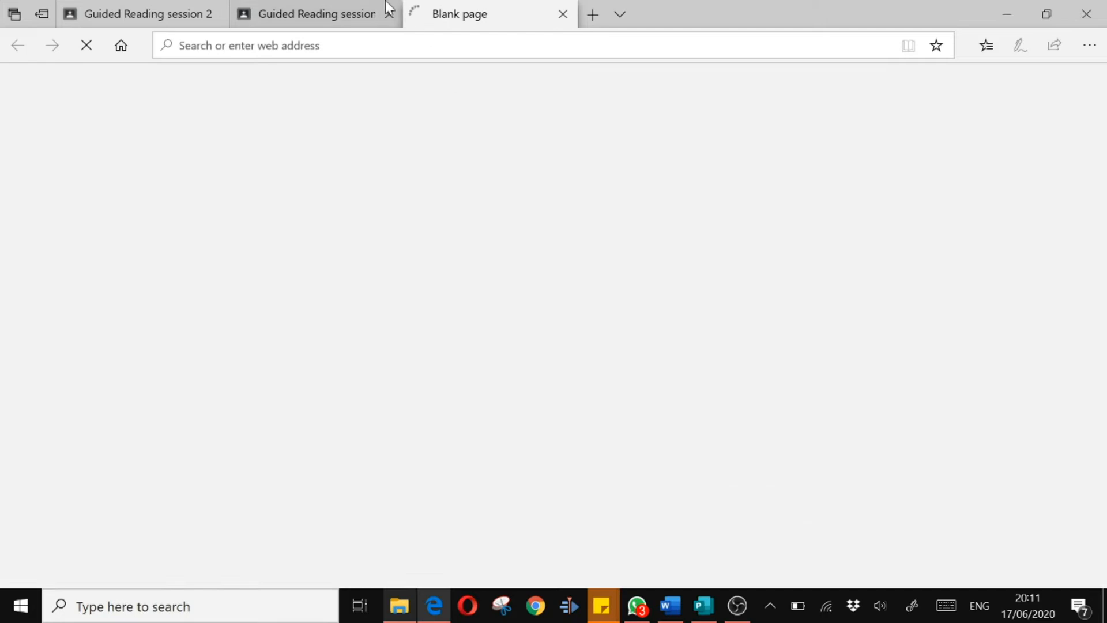
left_click(348, 9)
left_click(454, 11)
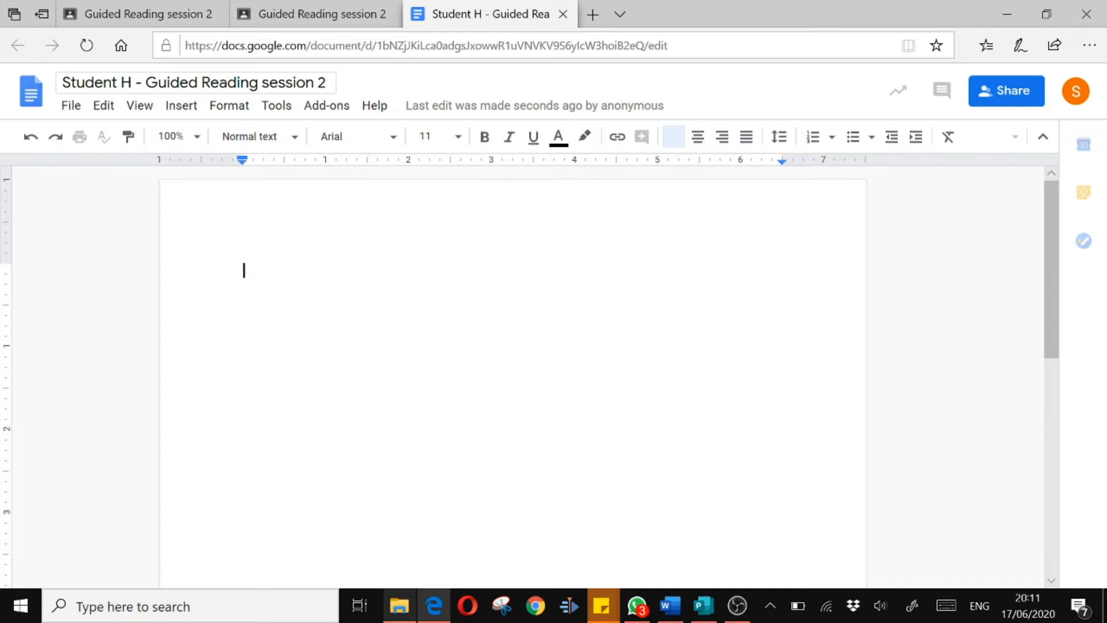
Rename the document as "Mr P2 - Guided Reading session 2"
left_click_drag(62, 82, 133, 83)
left_click(86, 83)
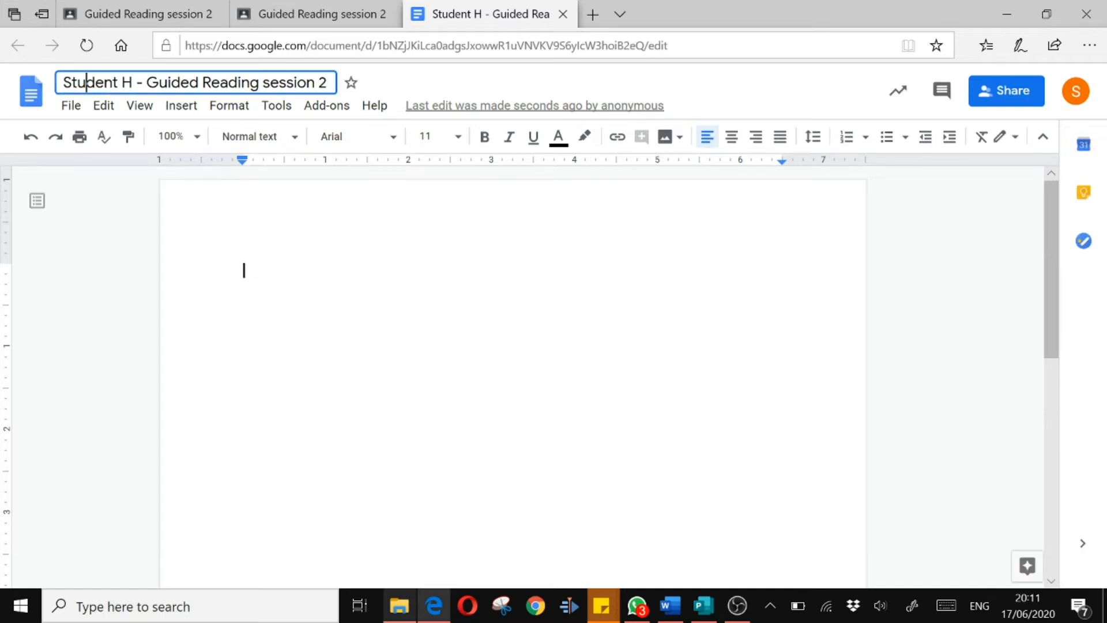
left_click_drag(62, 83, 142, 82)
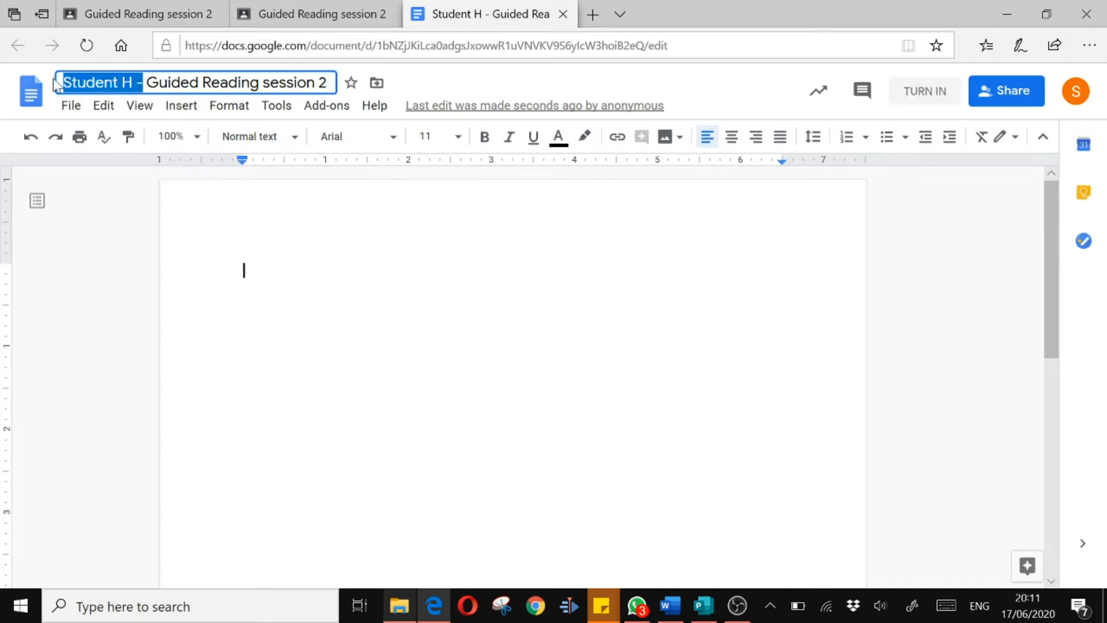
type("Mr P2 -")
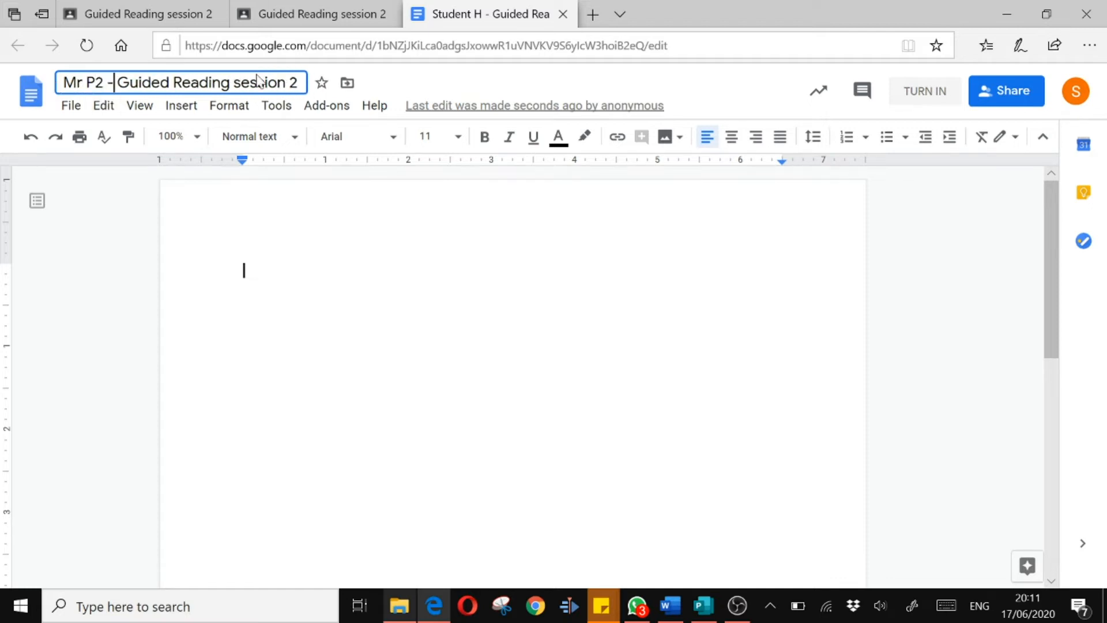
key("Return")
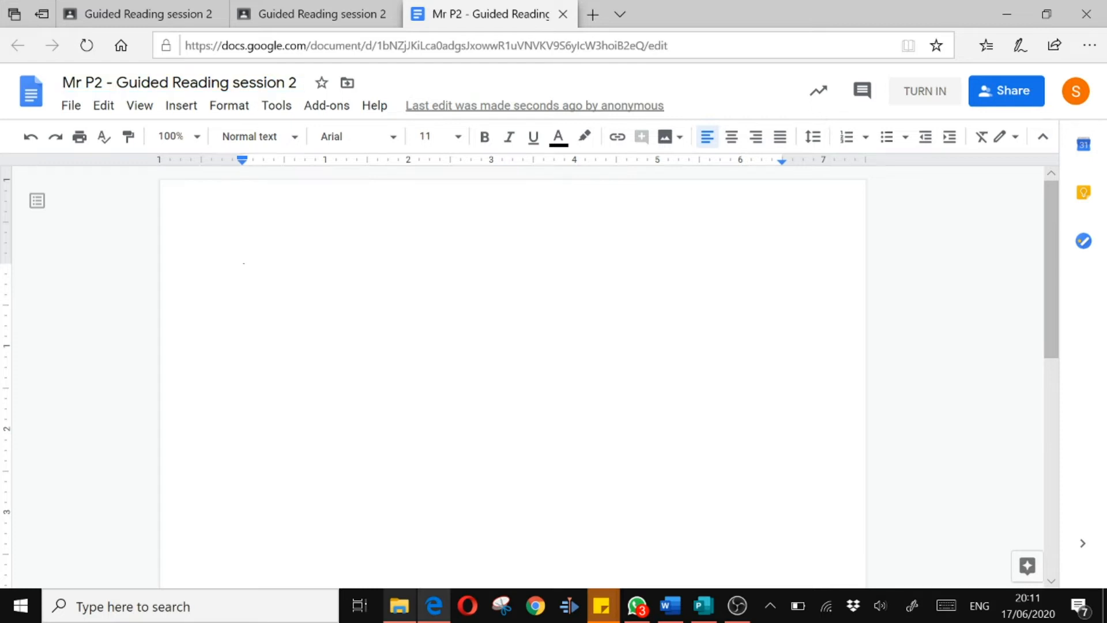
Check the questions in guided reading session 2.docx and add "Date" and "Name" as heading lines in the new document
left_click(130, 12)
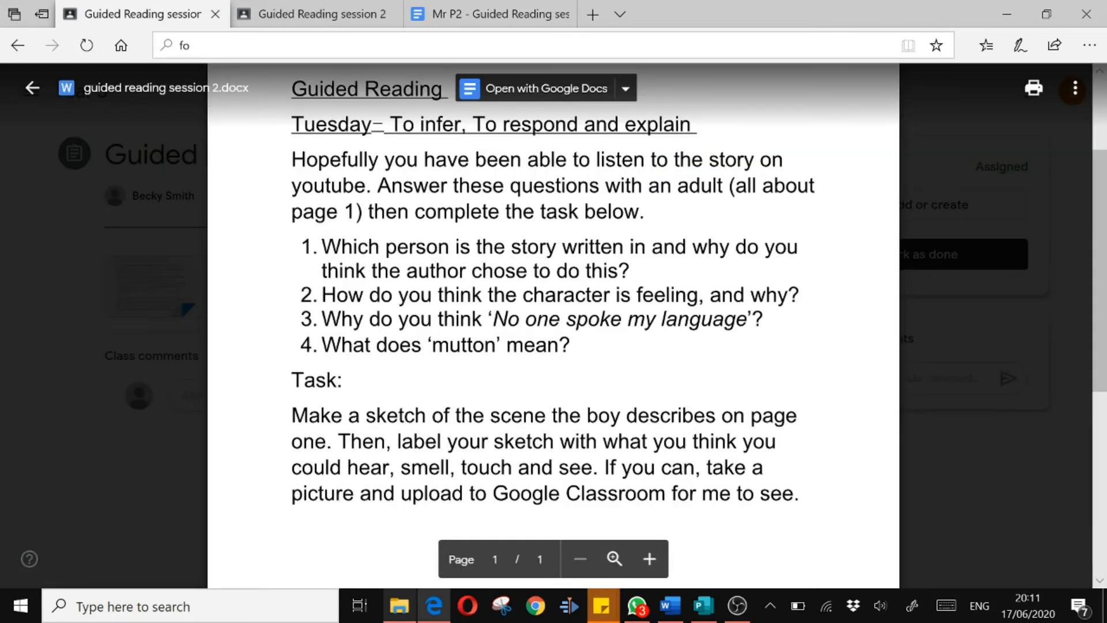
left_click(510, 15)
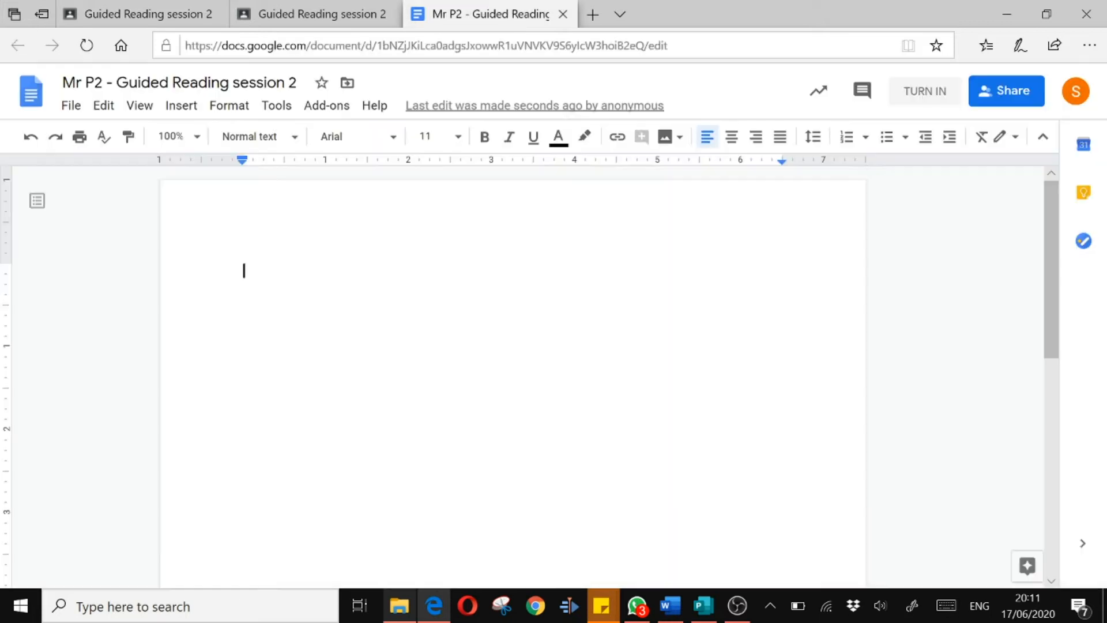
type("Date")
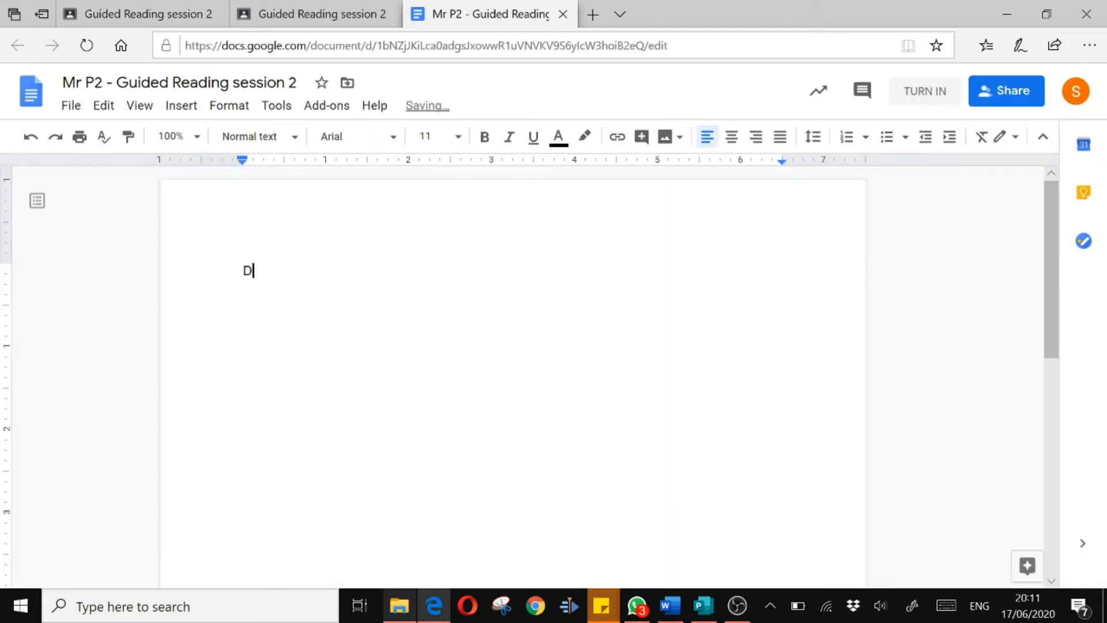
key("Return")
type("Name")
key("Return")
key("Return")
Below the headings, add a numbered list in the 1) style with three lines of placeholder text as answers
type("1) hoajkdh okjahsfk aksfj")
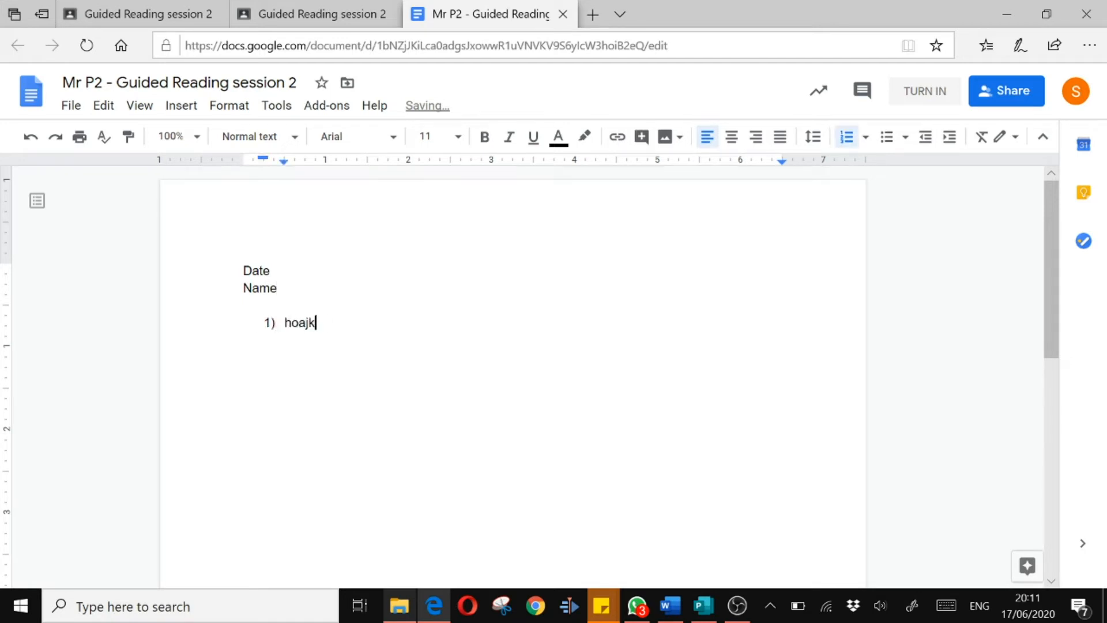
key("Return")
type("kahdkla nkdlna knd a")
key("Return")
type("kjabsdljknlksandkl")
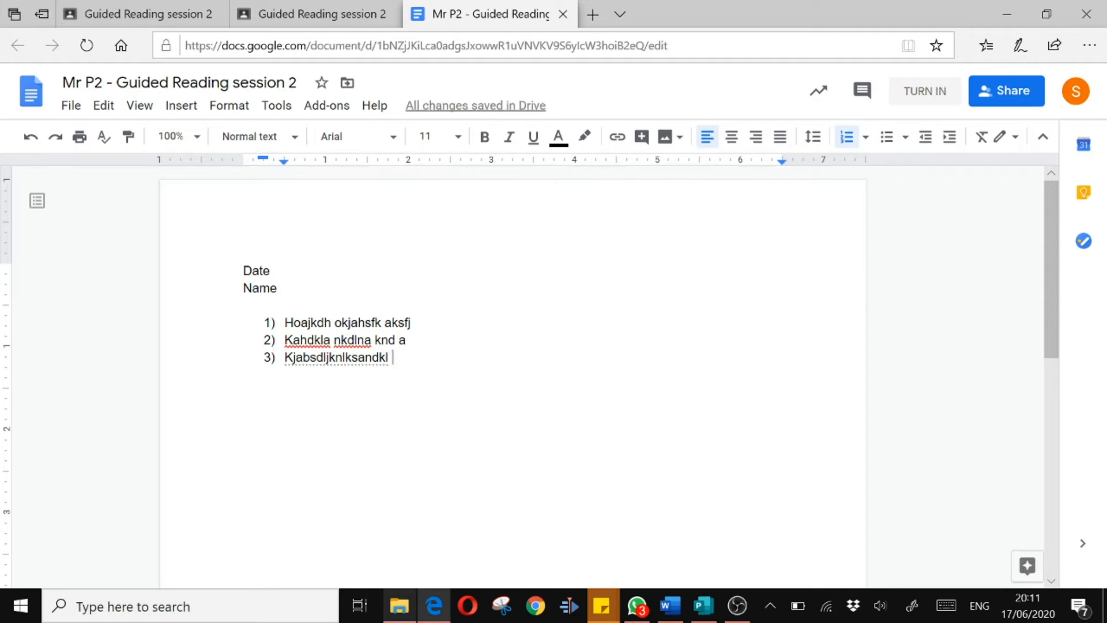
Extend the second heading line to read "Name - Guided Reading 2", correcting the spelling of "Reading"
left_click(277, 288)
type("- ")
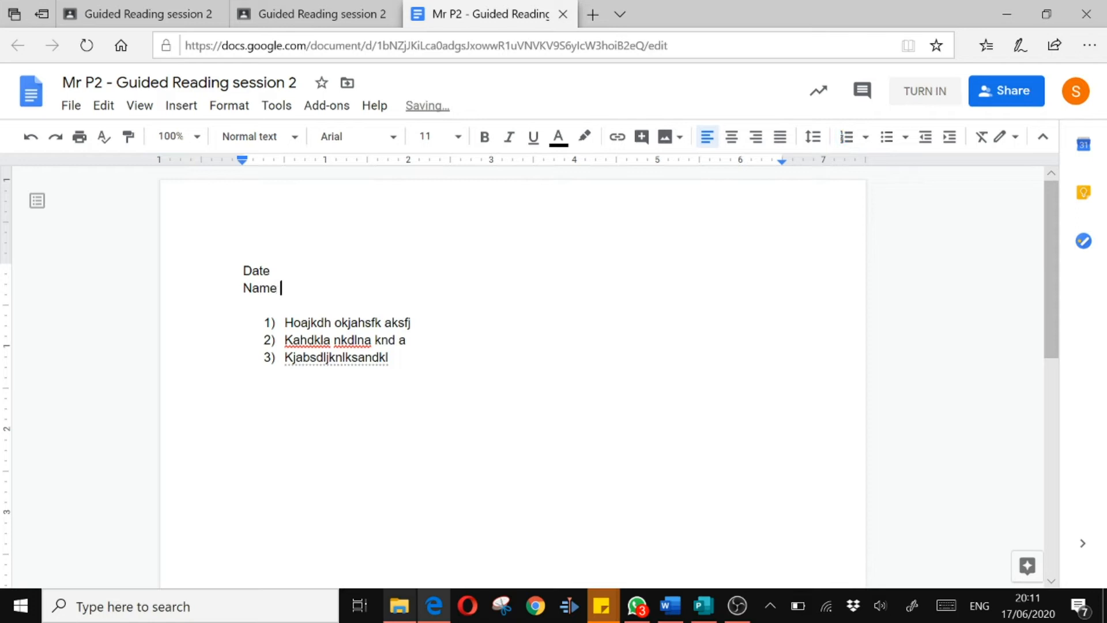
type("Guided ")
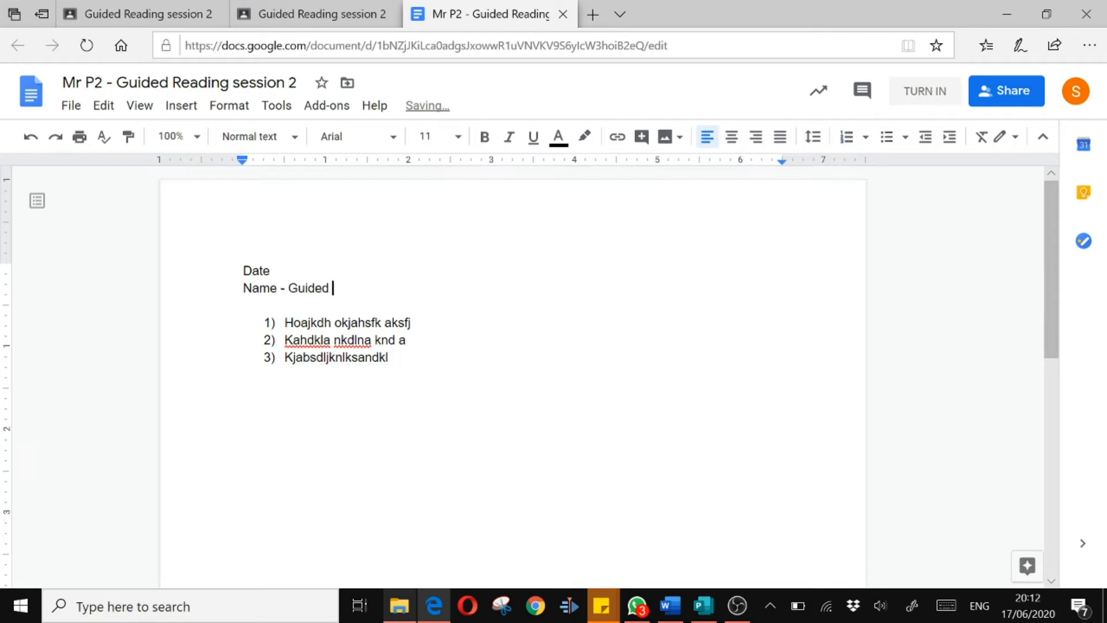
type("REadsing 2")
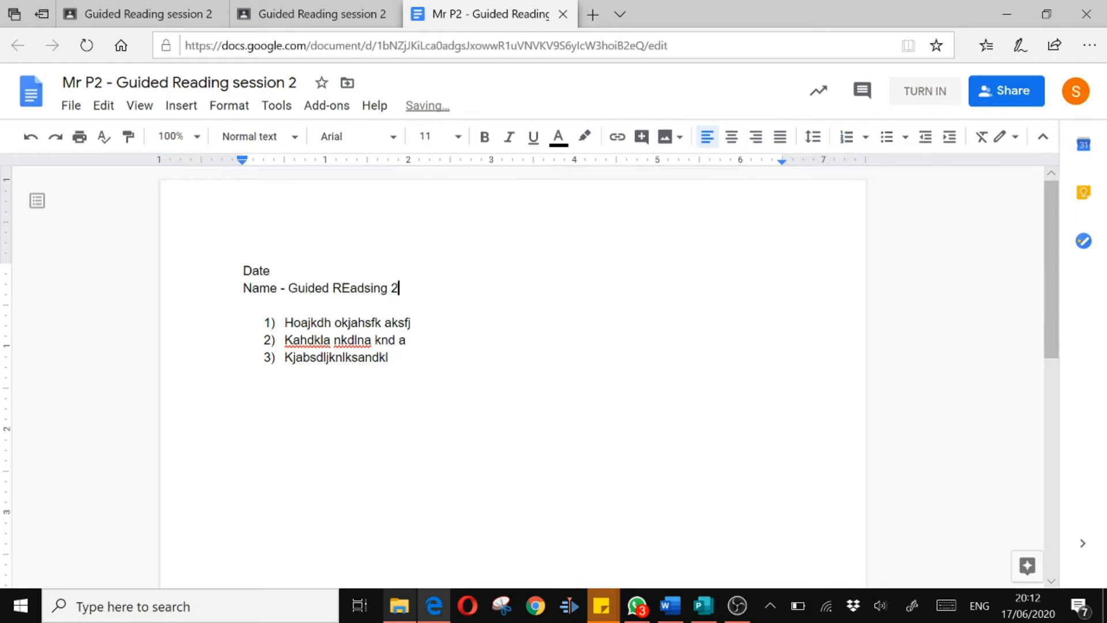
left_click(370, 288)
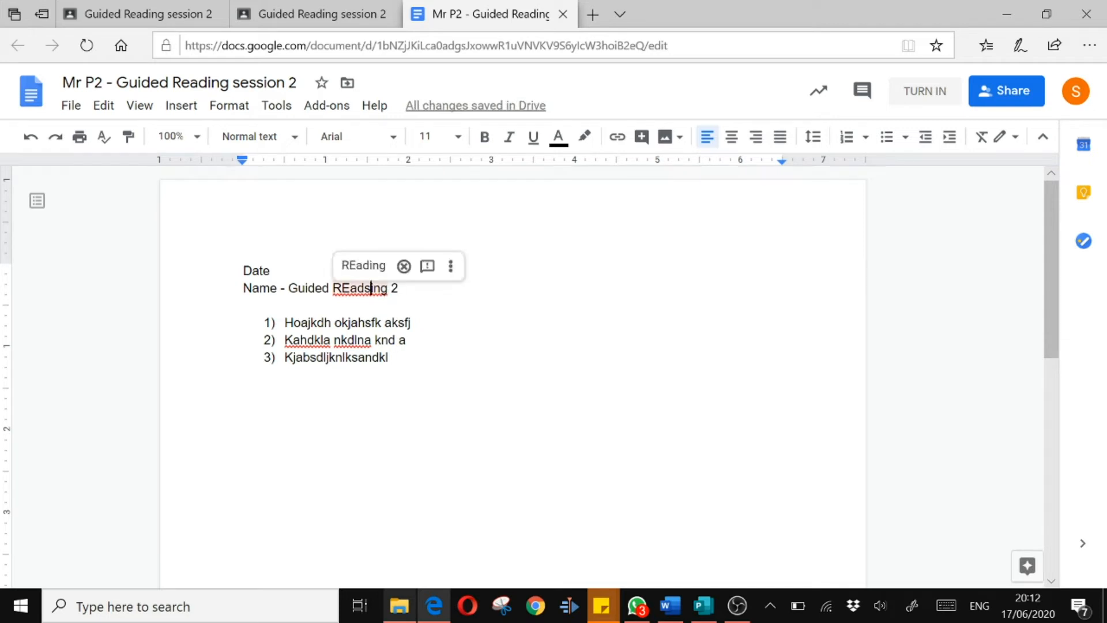
key("BackSpace")
key("BackSpace")
key("BackSpace")
key("BackSpace")
key("BackSpace")
type("ea")
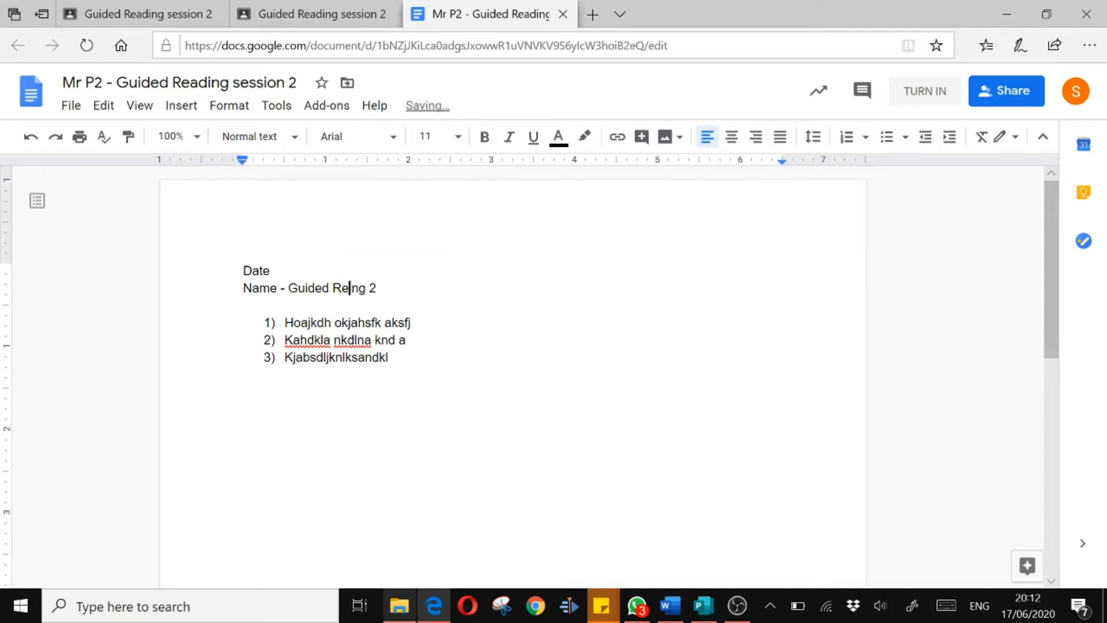
type("di")
left_click(245, 305)
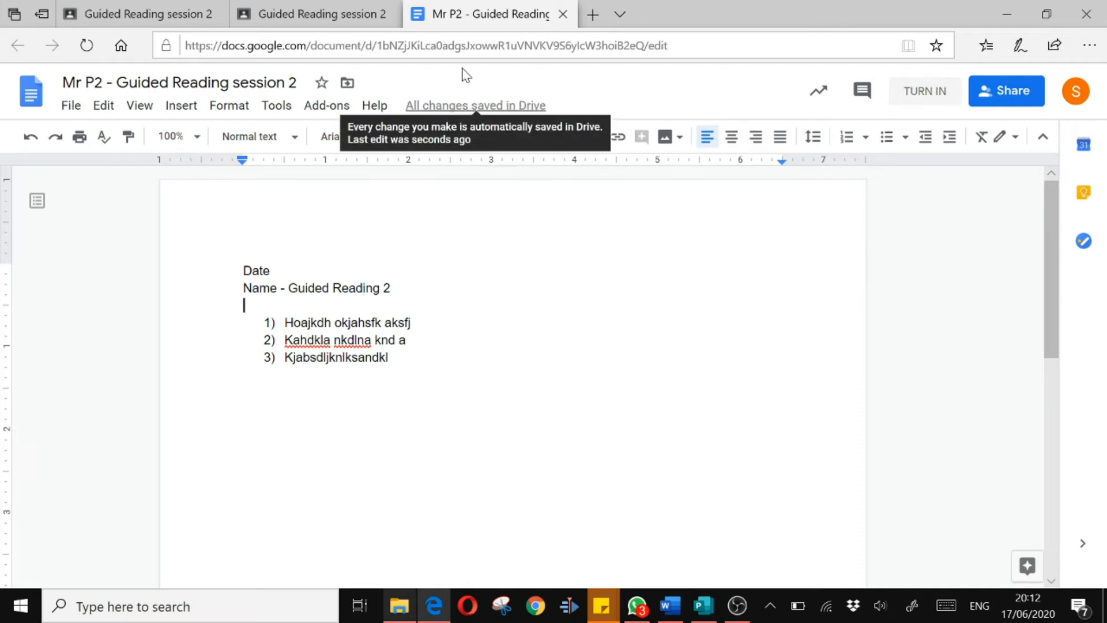
Close the document, return to the duplicated assignment page and remove the attached Google Doc from the work
left_click(563, 14)
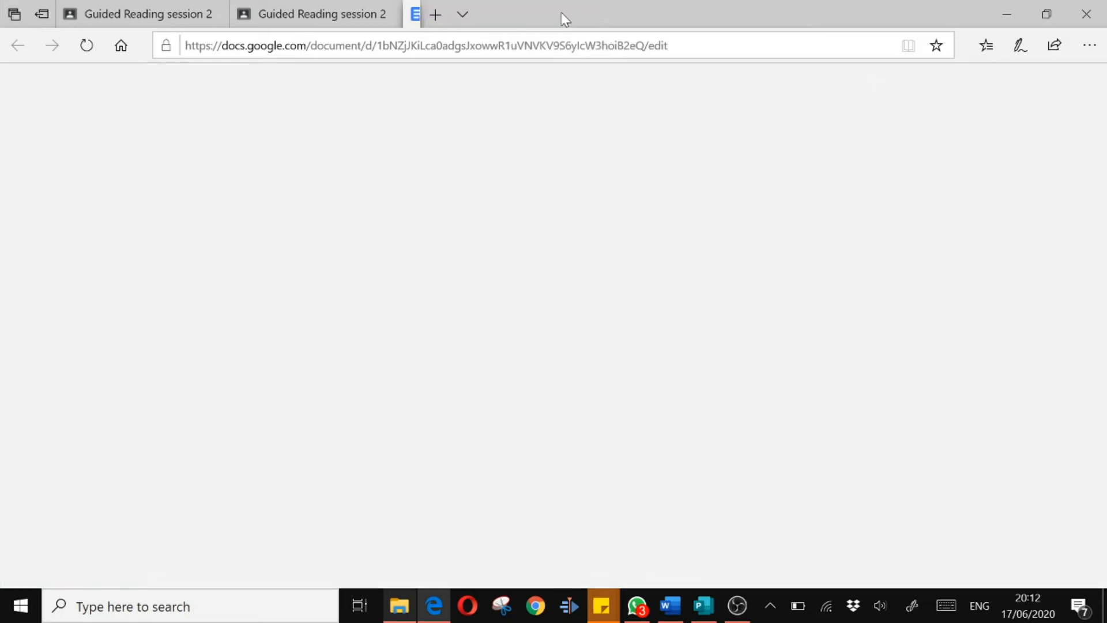
left_click(162, 10)
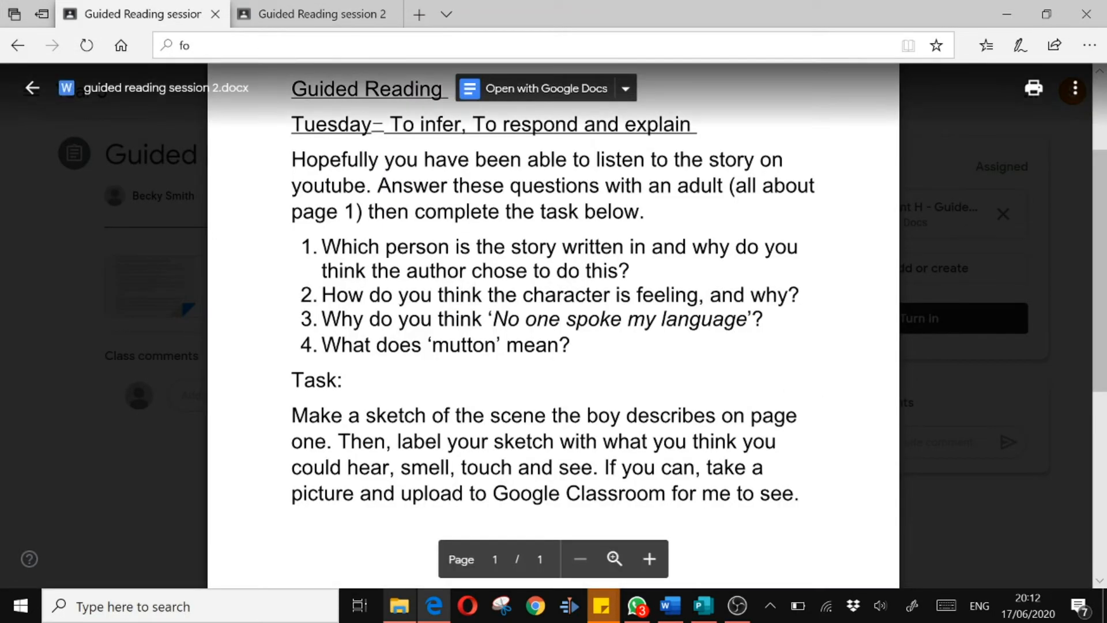
left_click(307, 16)
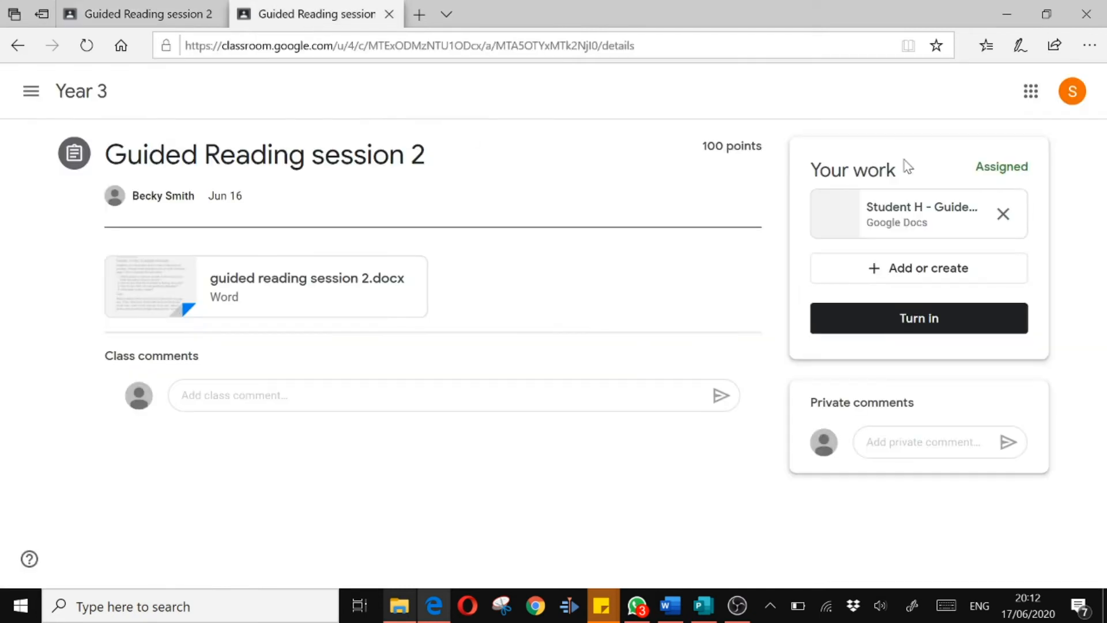
left_click(1004, 215)
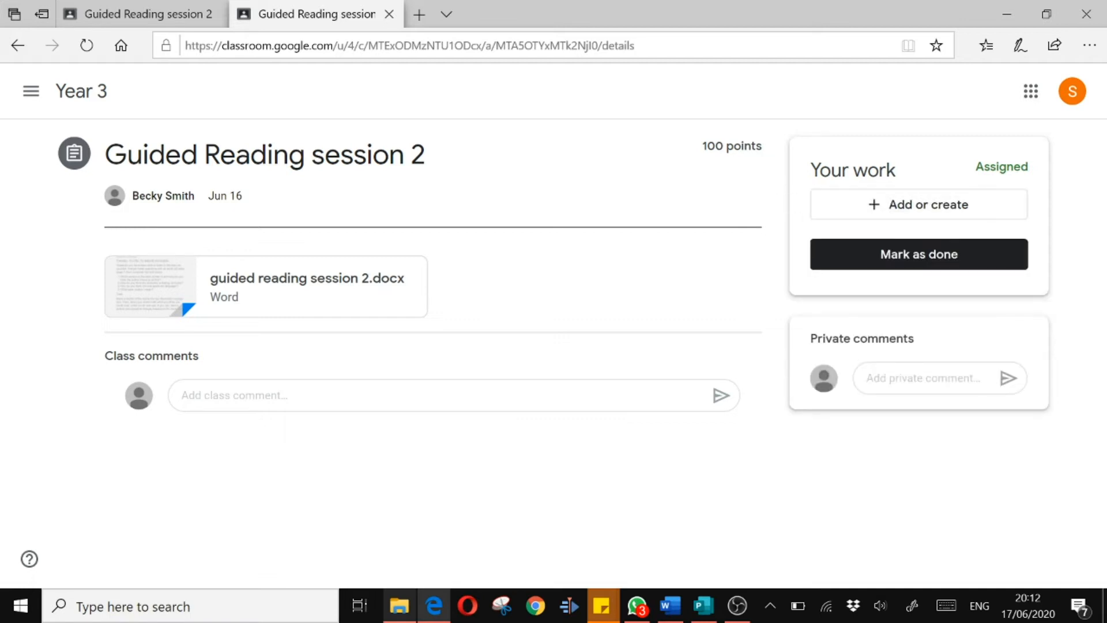
Attach the renamed Mr P2 - Guided Reading session 2 document to the assignment from Google Drive
left_click(870, 205)
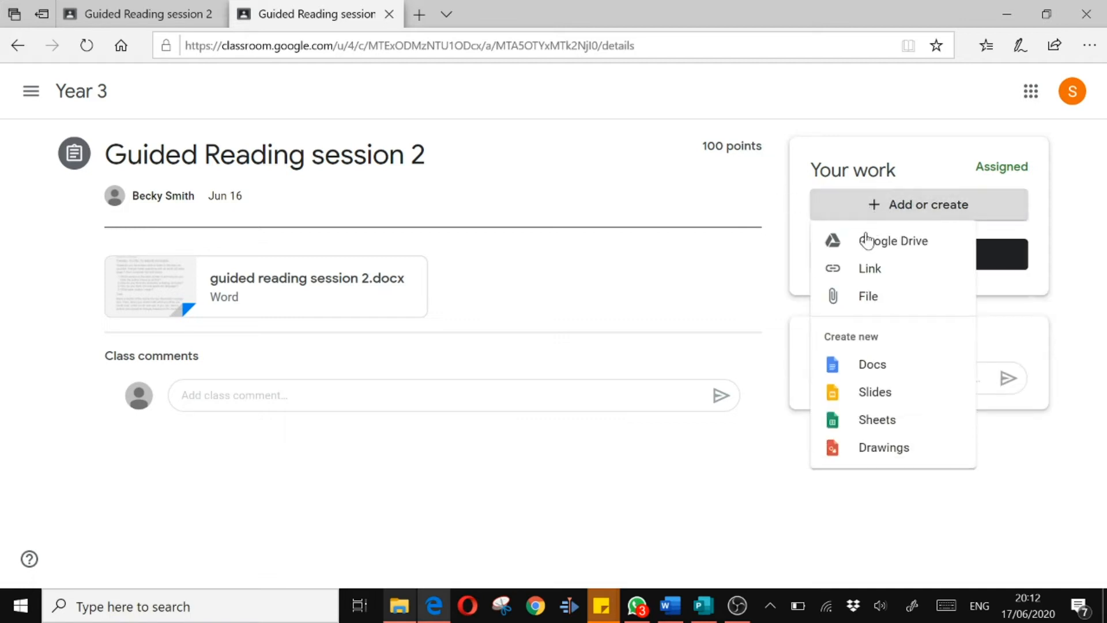
left_click(871, 242)
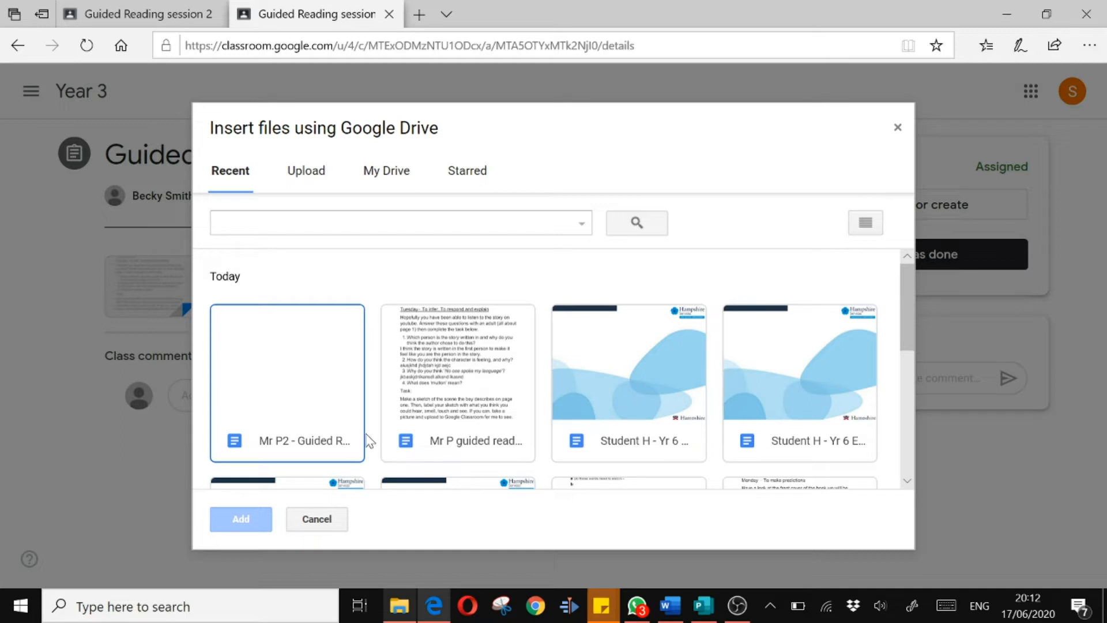
double_click(265, 417)
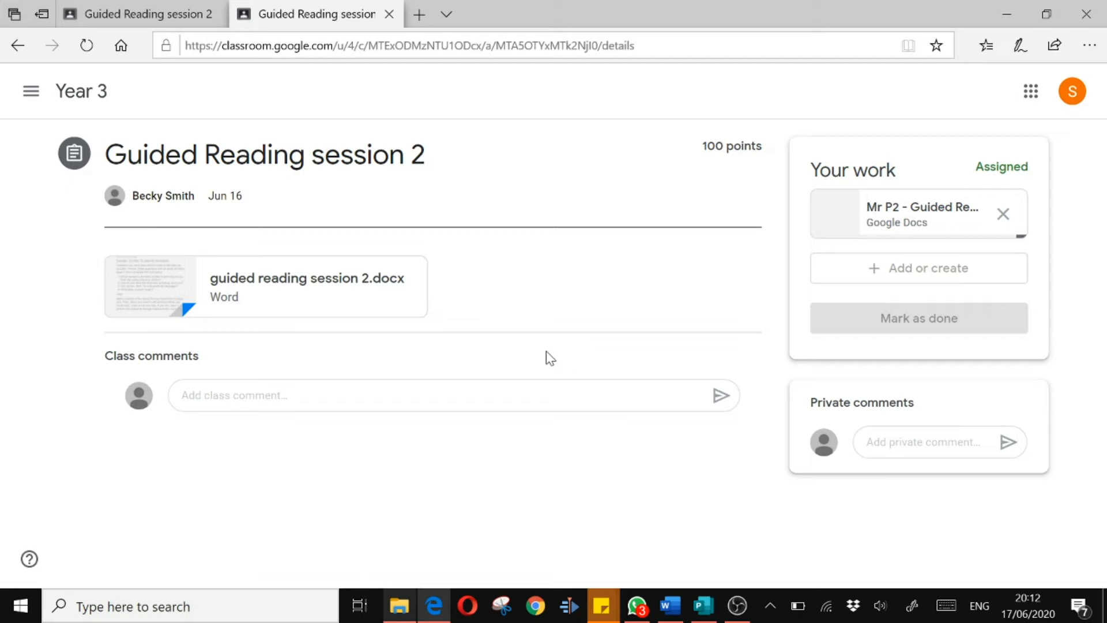
Open the attached document to check its content, view the available download formats and close it
left_click(886, 214)
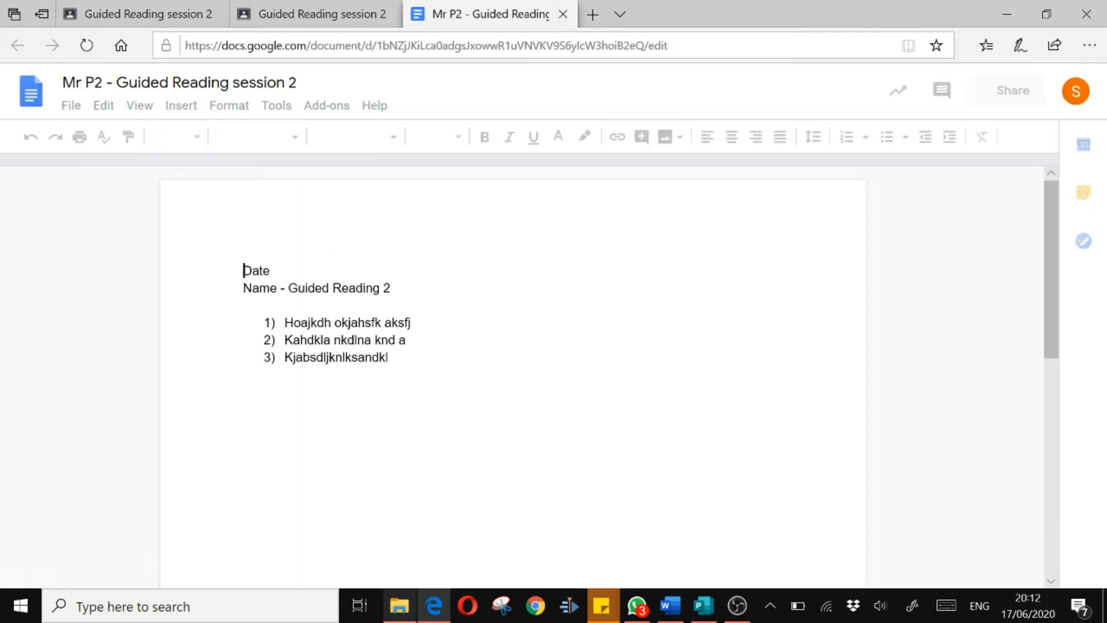
left_click(563, 14)
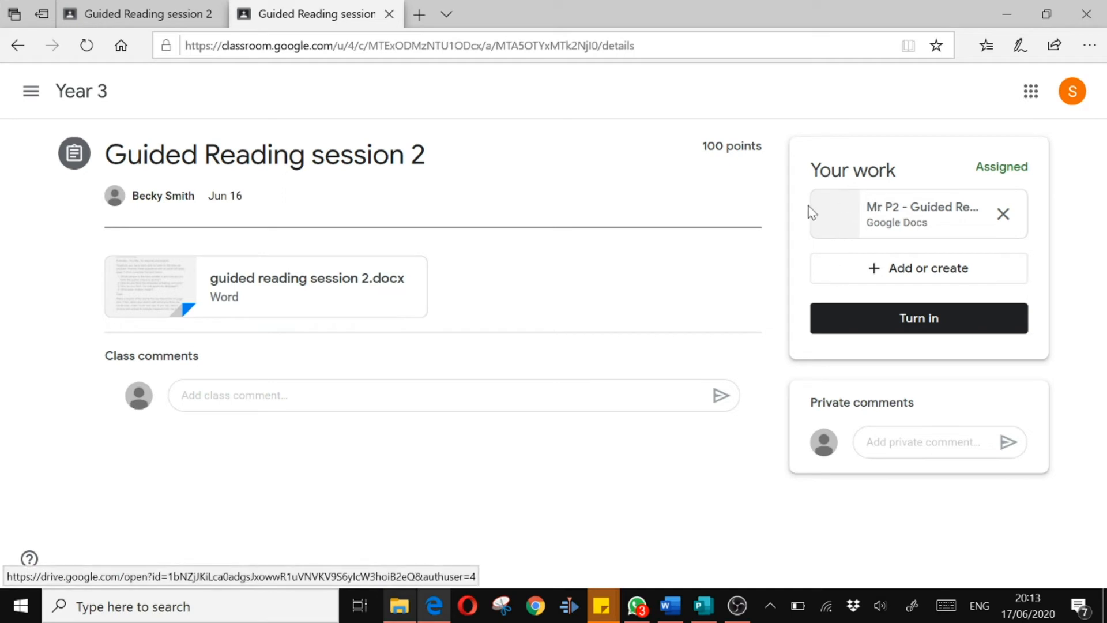
left_click(933, 223)
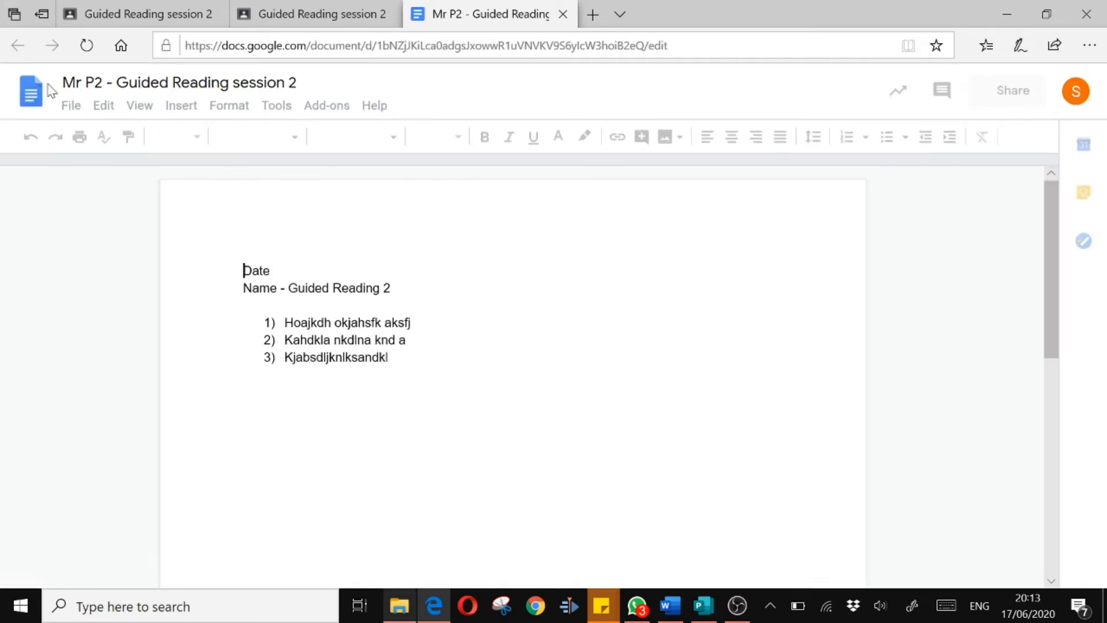
left_click(71, 107)
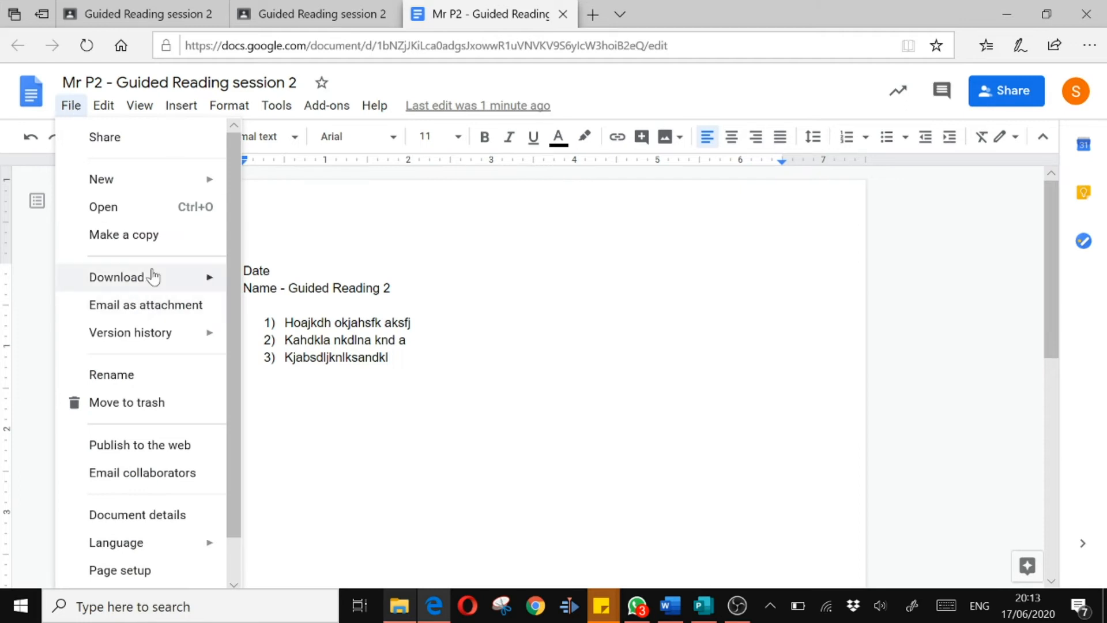
mouse_move(148, 277)
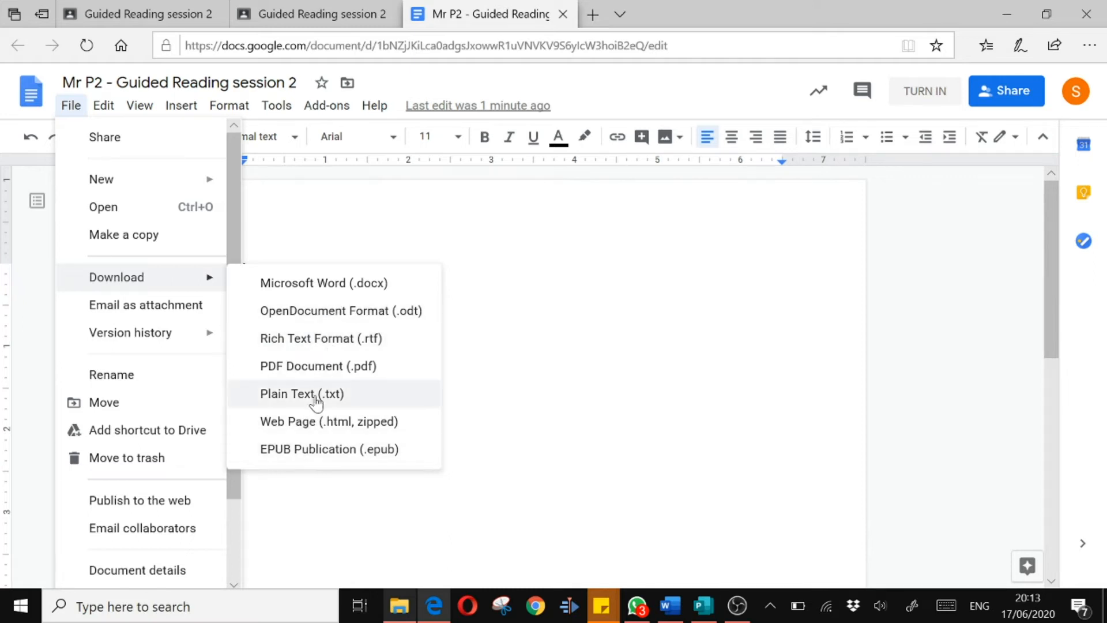
key("Escape")
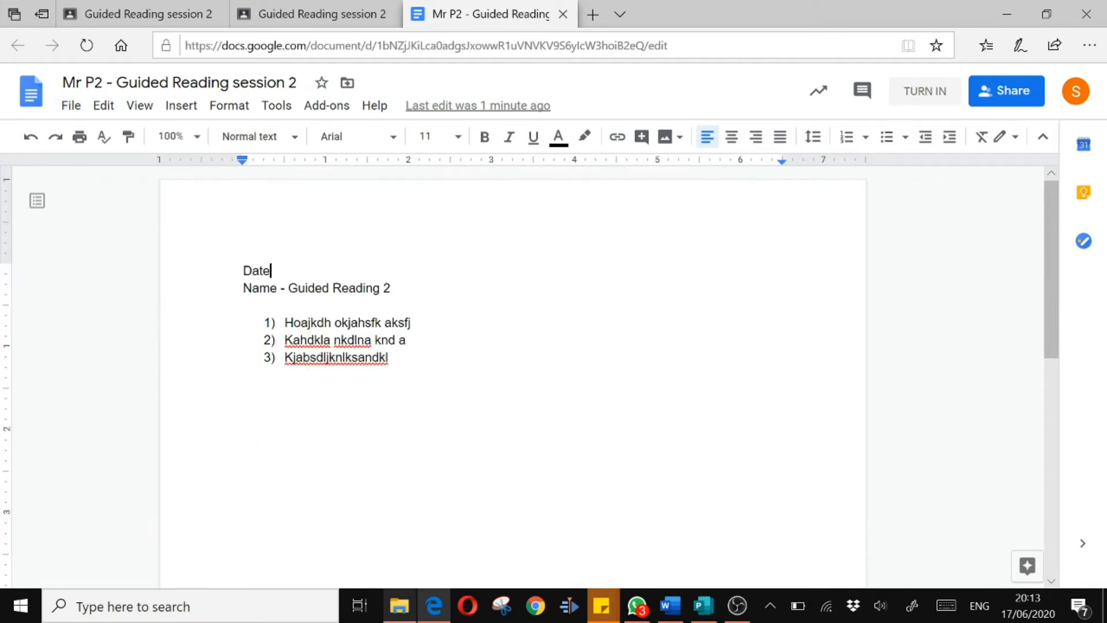
left_click(564, 14)
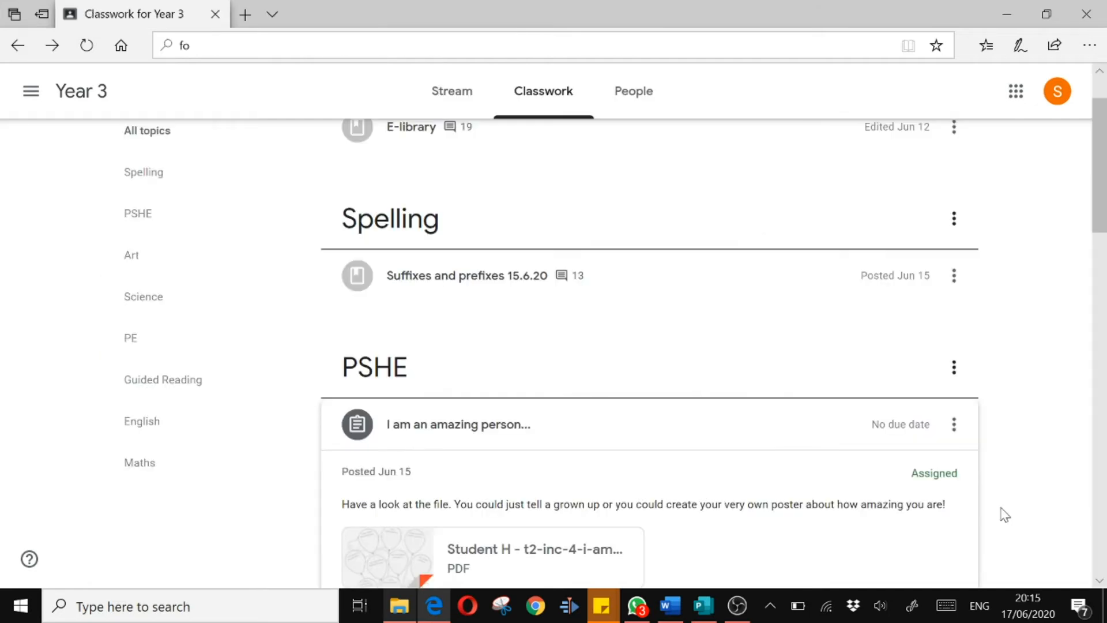
Find the "I am an amazing person..." assignment under PSHE and duplicate the Classwork page in a second tab
scroll(839, 461, "down", 3)
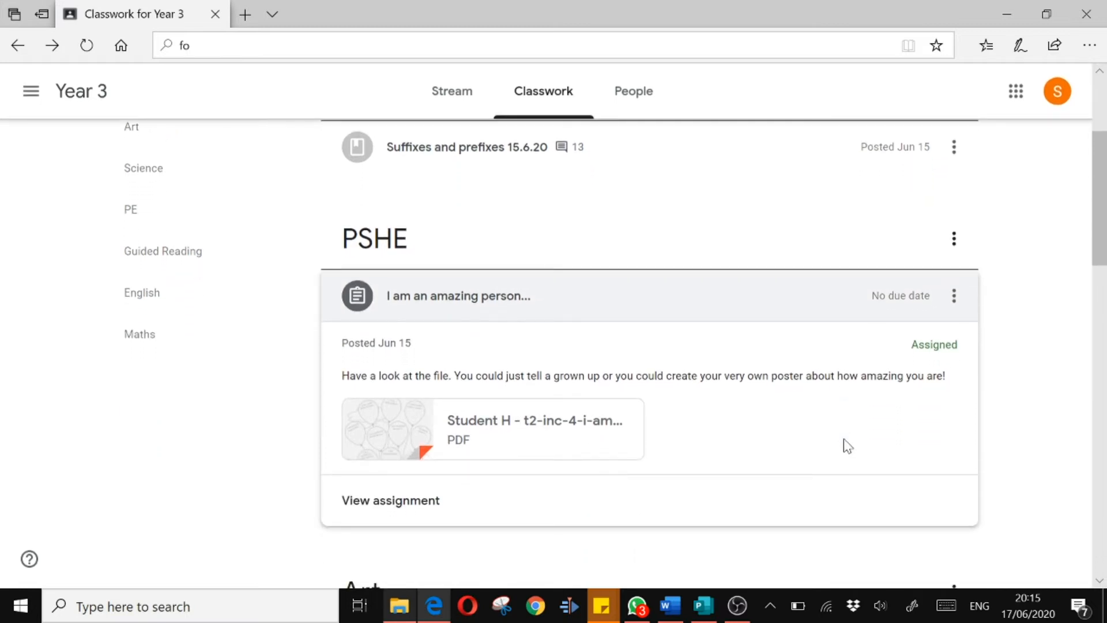
scroll(846, 445, "down", 1)
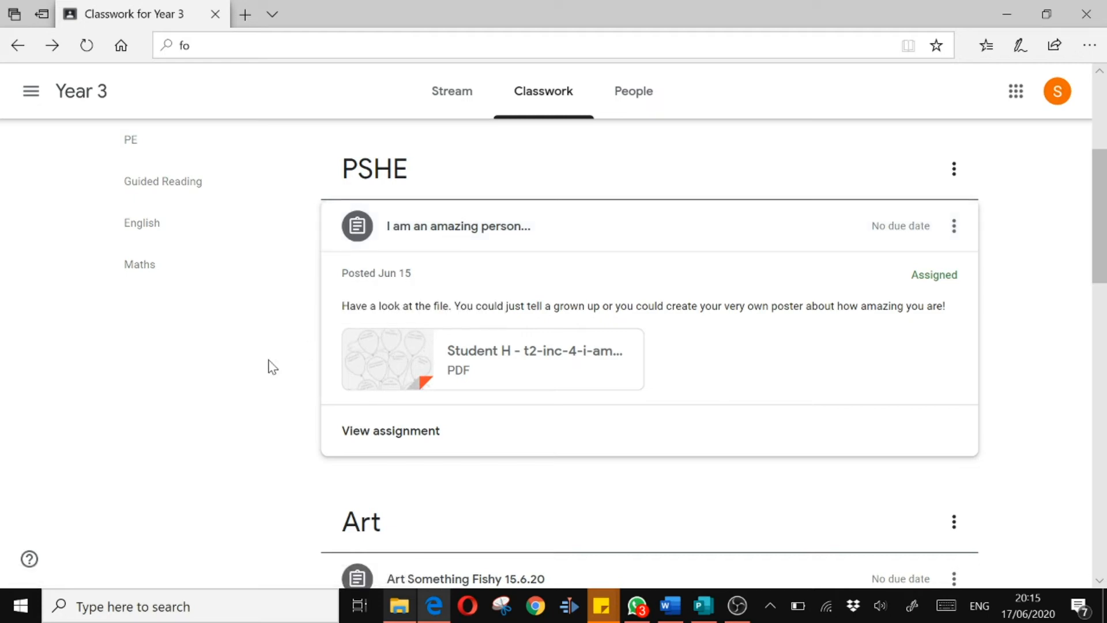
scroll(273, 367, "down", 1)
scroll(272, 367, "up", 1)
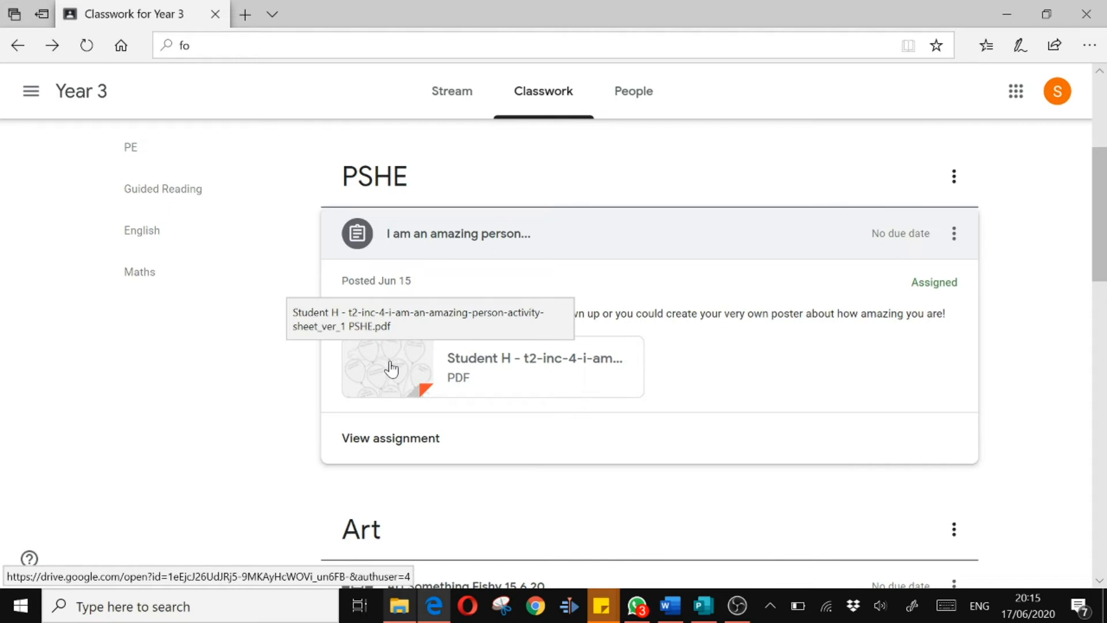
right_click(167, 8)
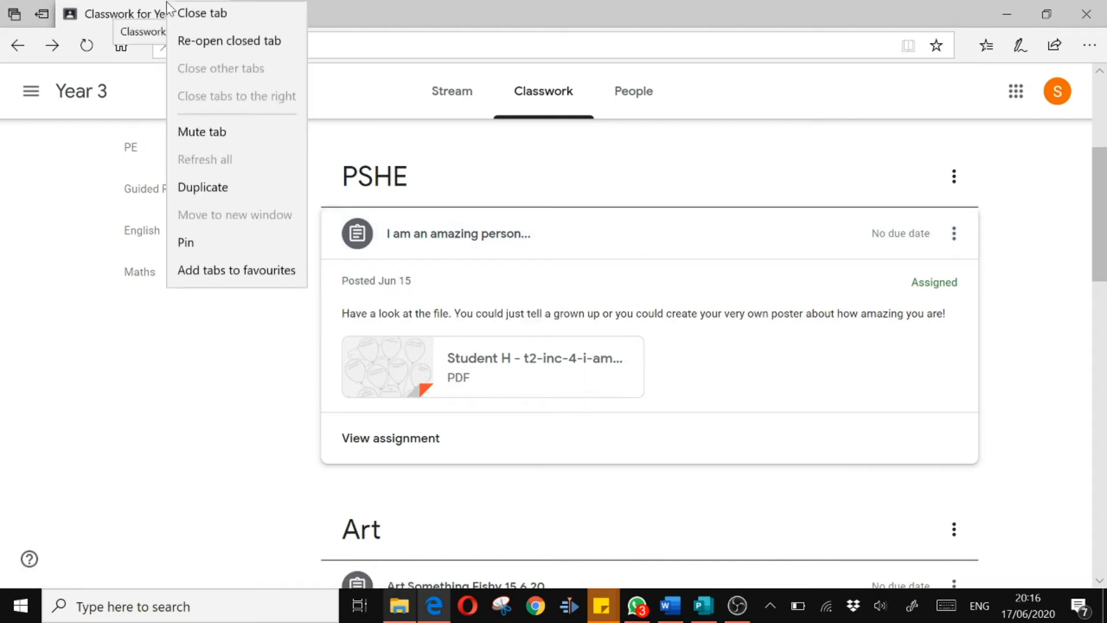
left_click(214, 190)
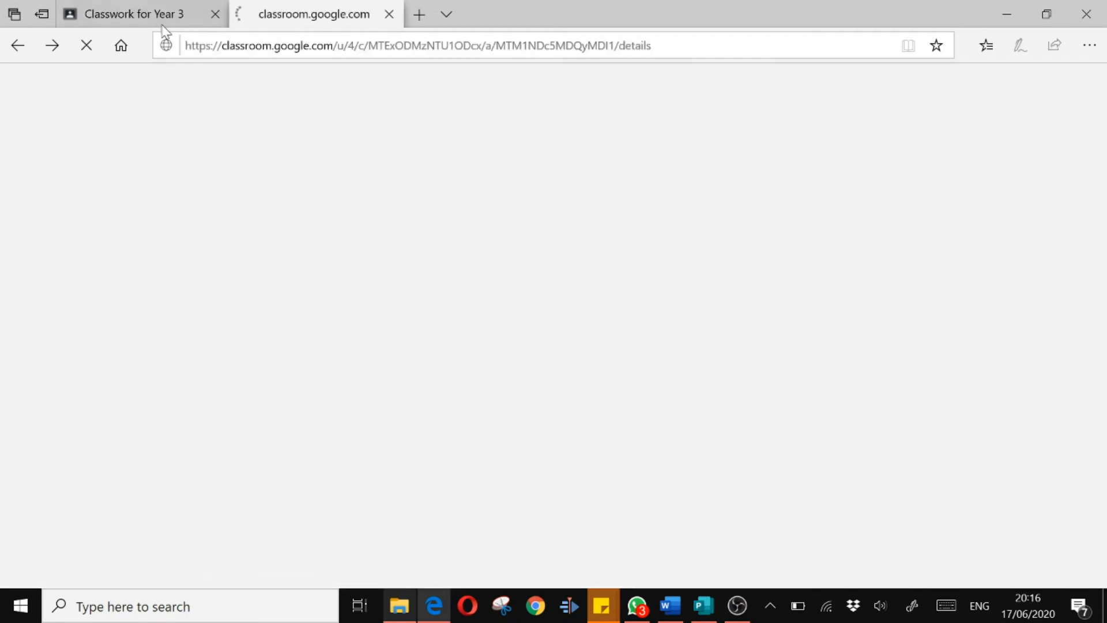
Return to the original Classwork page and open the assignment's attached PDF activity sheet to view the balloon prompts
left_click(157, 18)
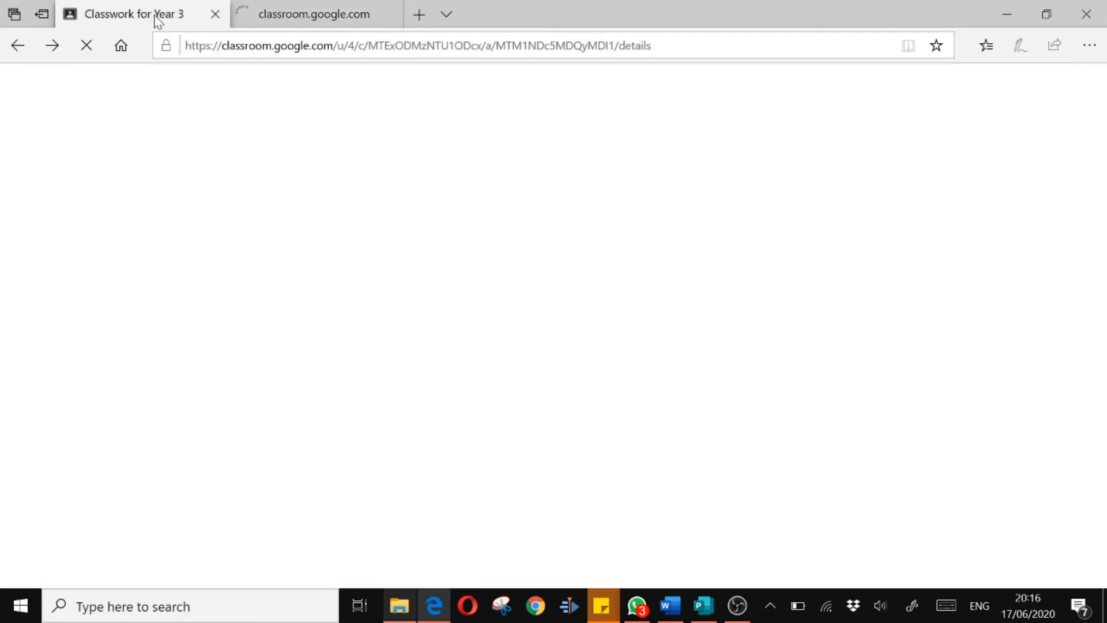
left_click(374, 384)
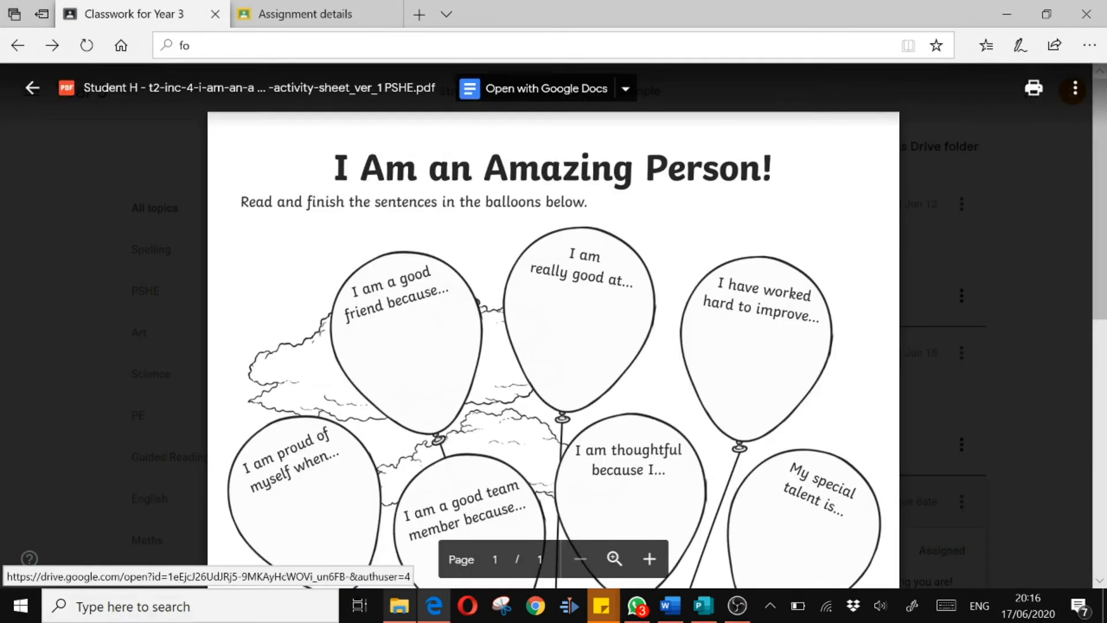
scroll(553, 346, "down", 2)
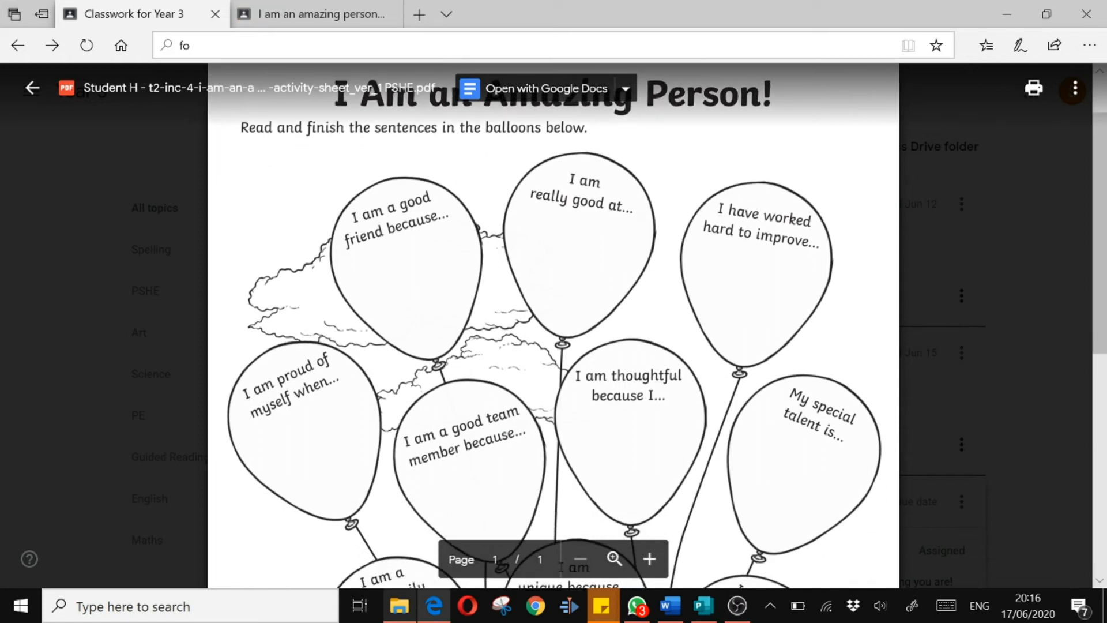
scroll(554, 326, "up", 1)
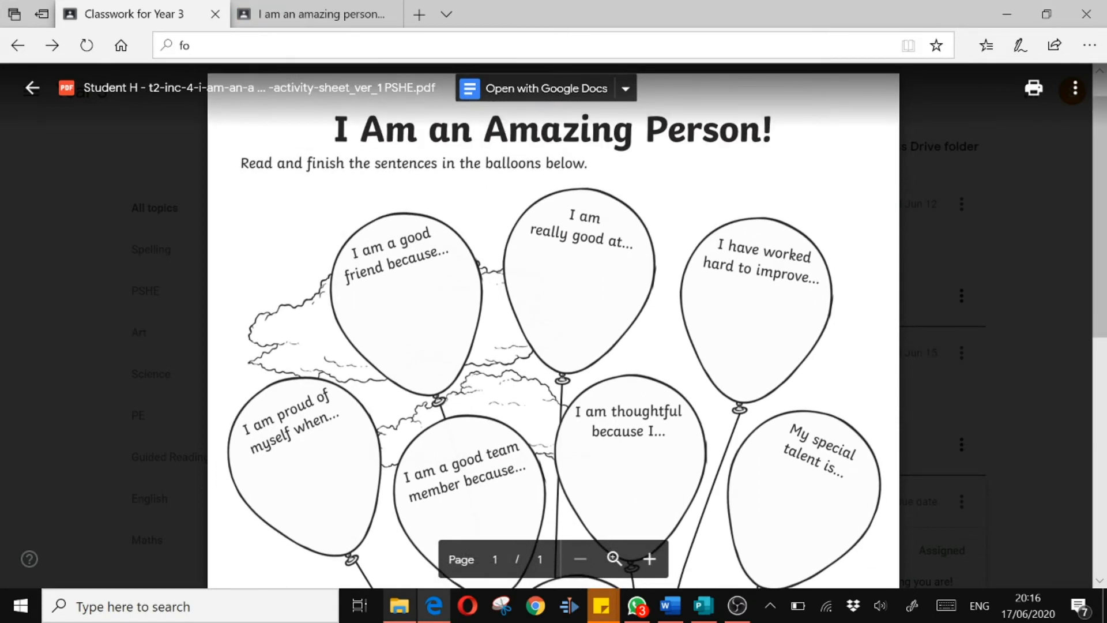
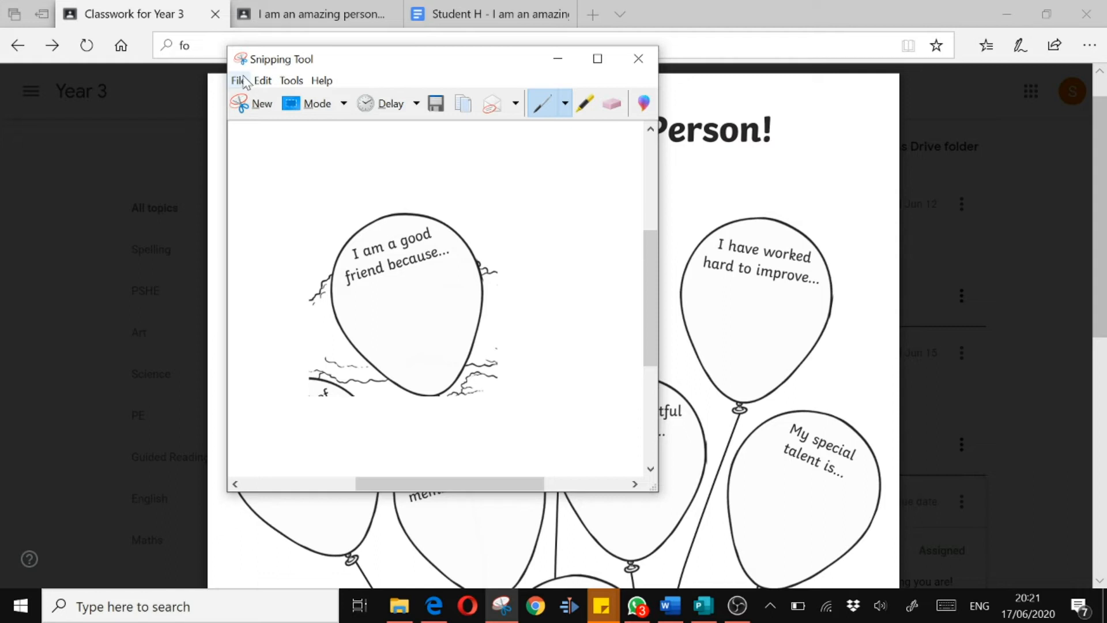
Save the snip of the "I am a good friend because..." balloon as balloon 1 in PNG format and minimise Snipping Tool
left_click(216, 123)
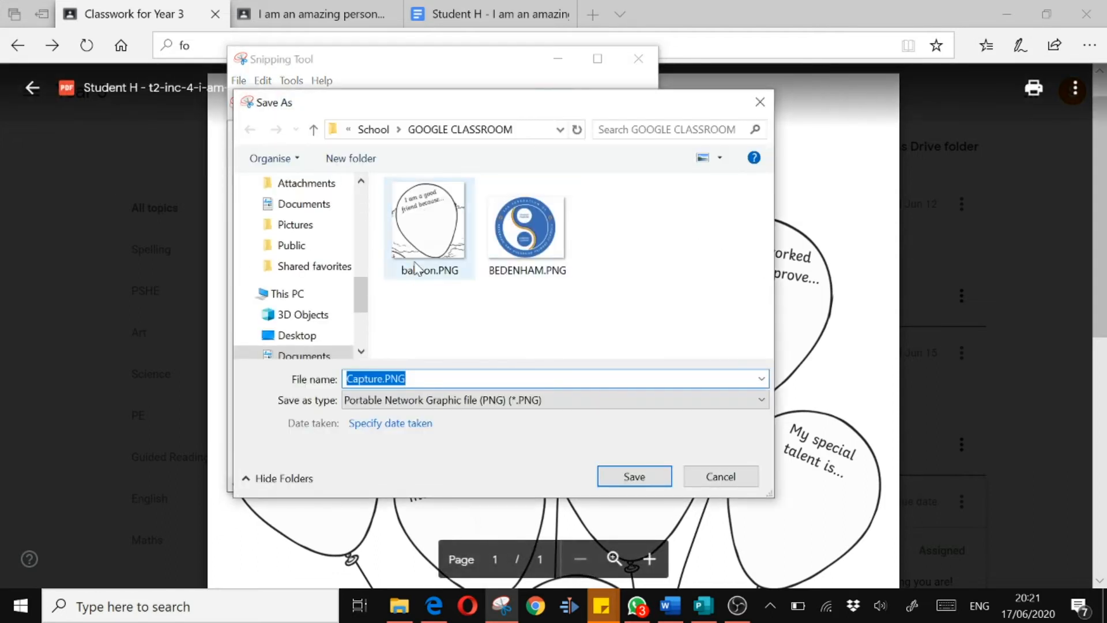
type("b")
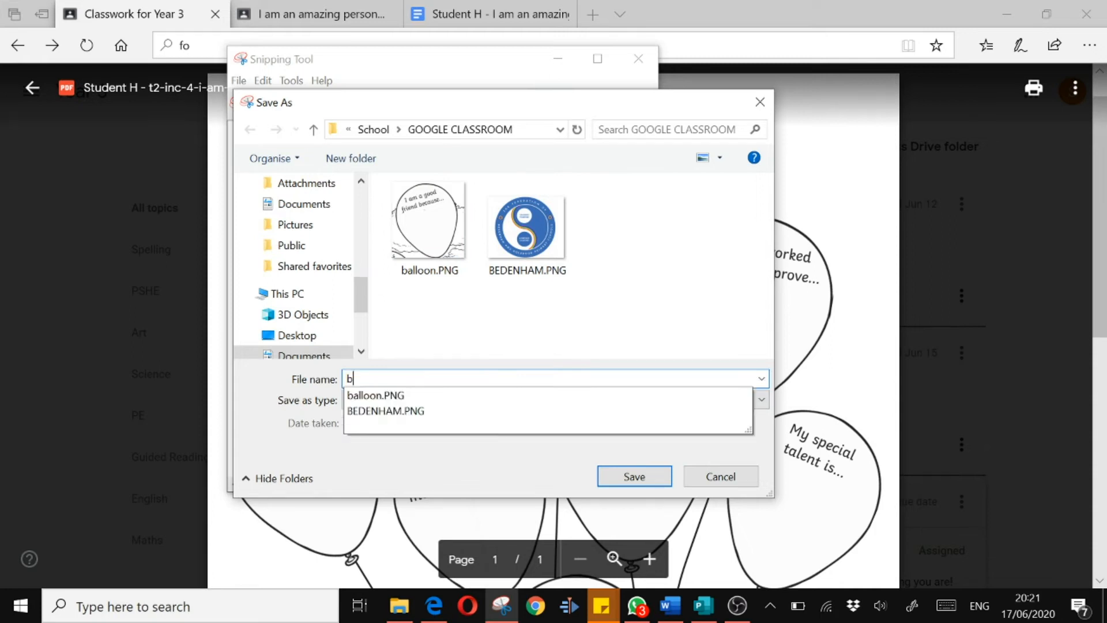
type("alloon")
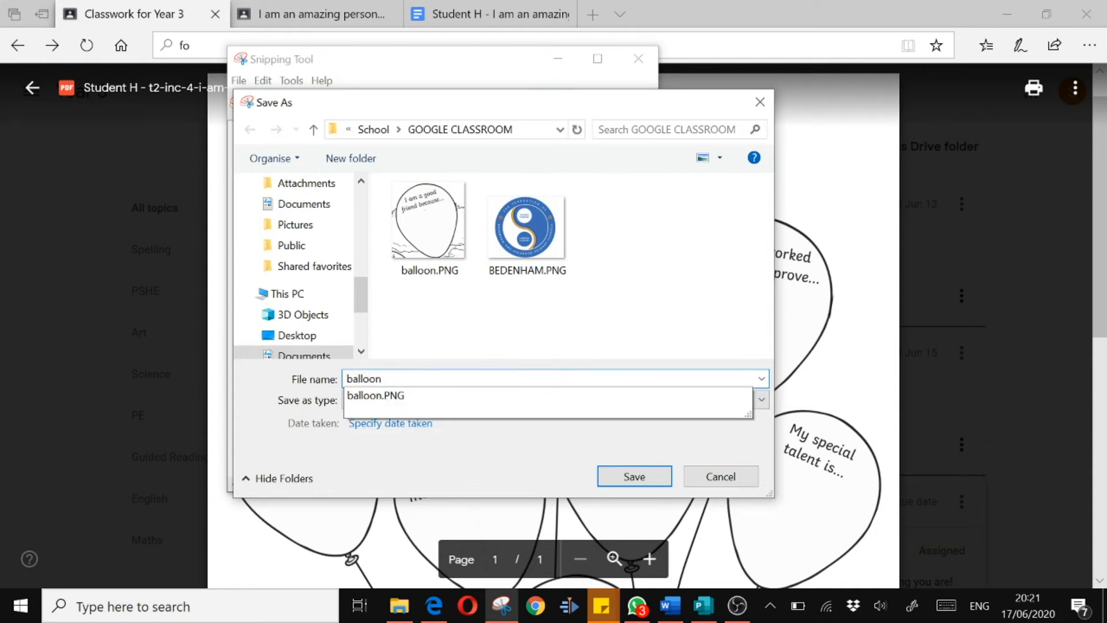
type(" 1")
key("Return")
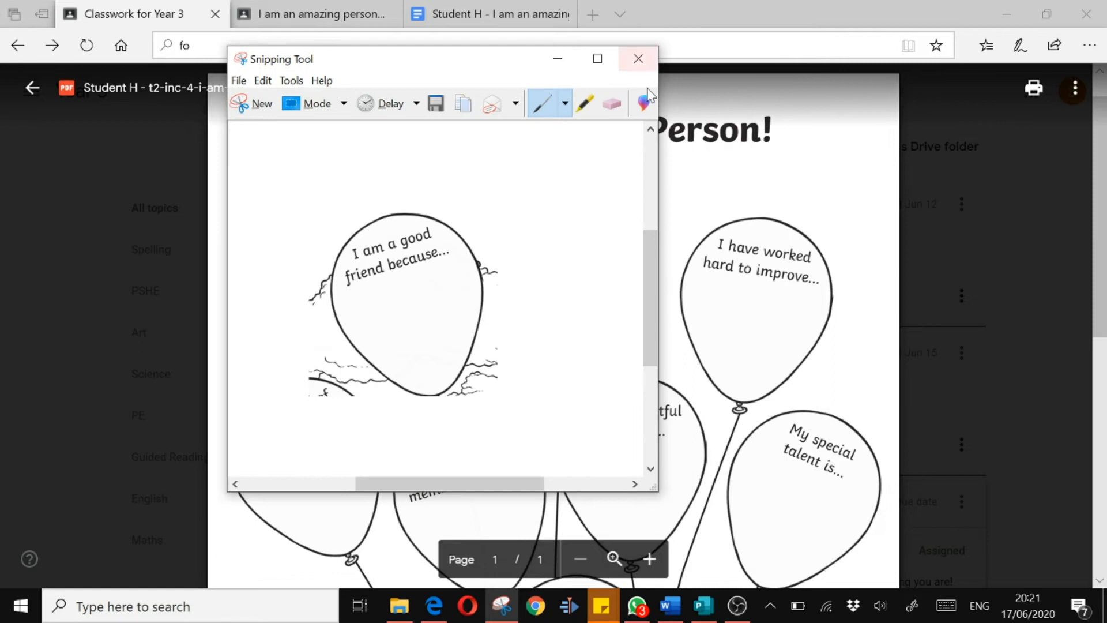
left_click(558, 59)
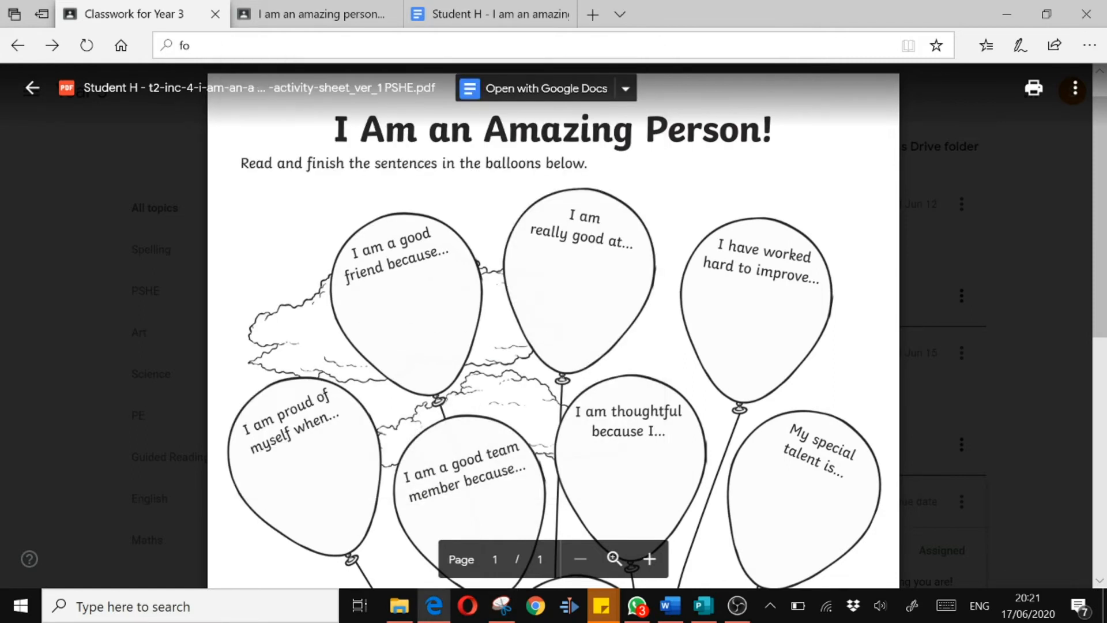
Switch to the assignment's Google Doc and insert the image balloon 1.PNG from the computer below the Name, Date and Title lines
left_click(482, 14)
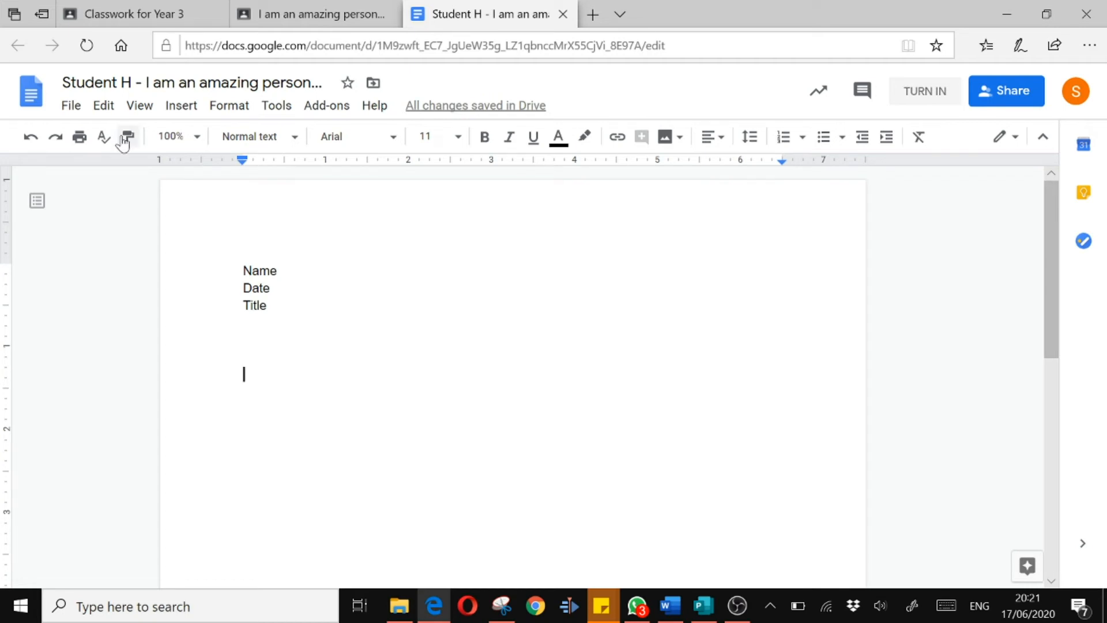
left_click(179, 106)
mouse_move(173, 142)
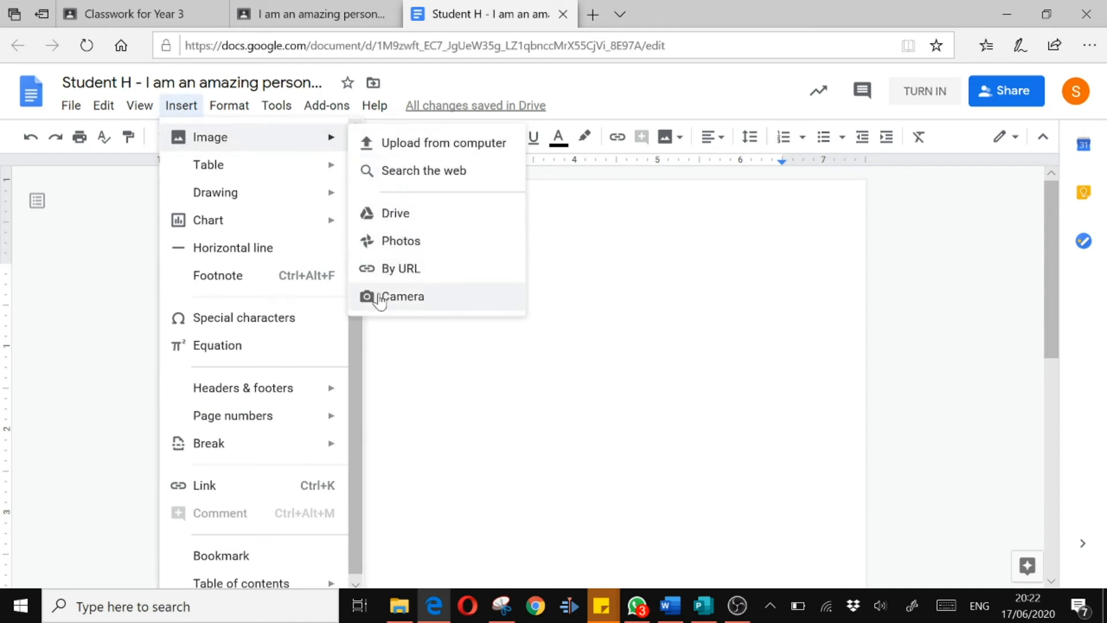
left_click(417, 143)
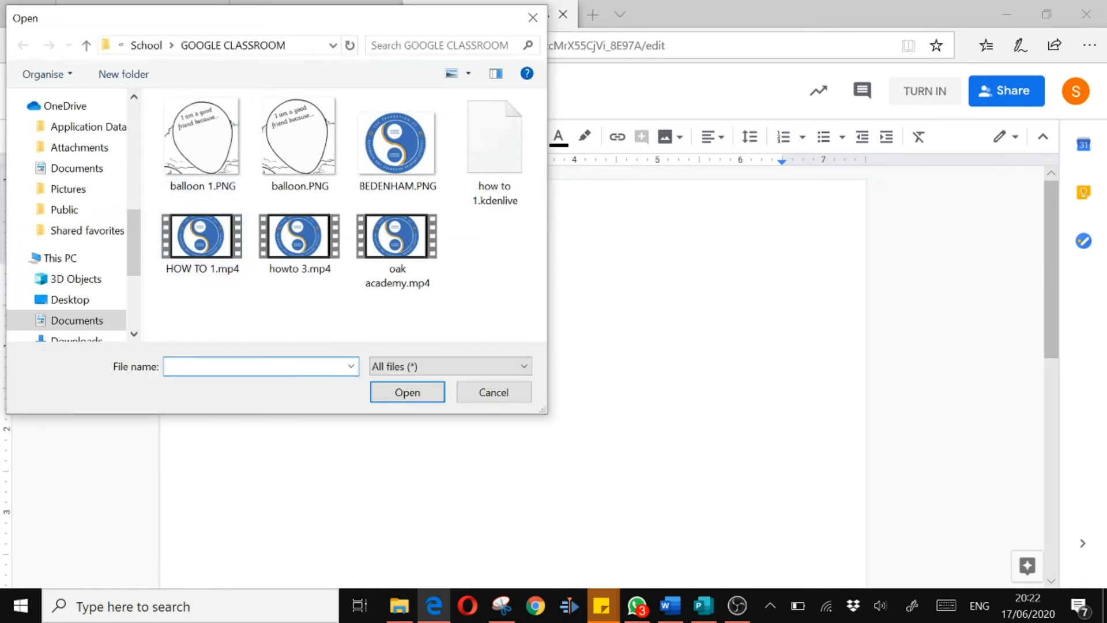
double_click(190, 156)
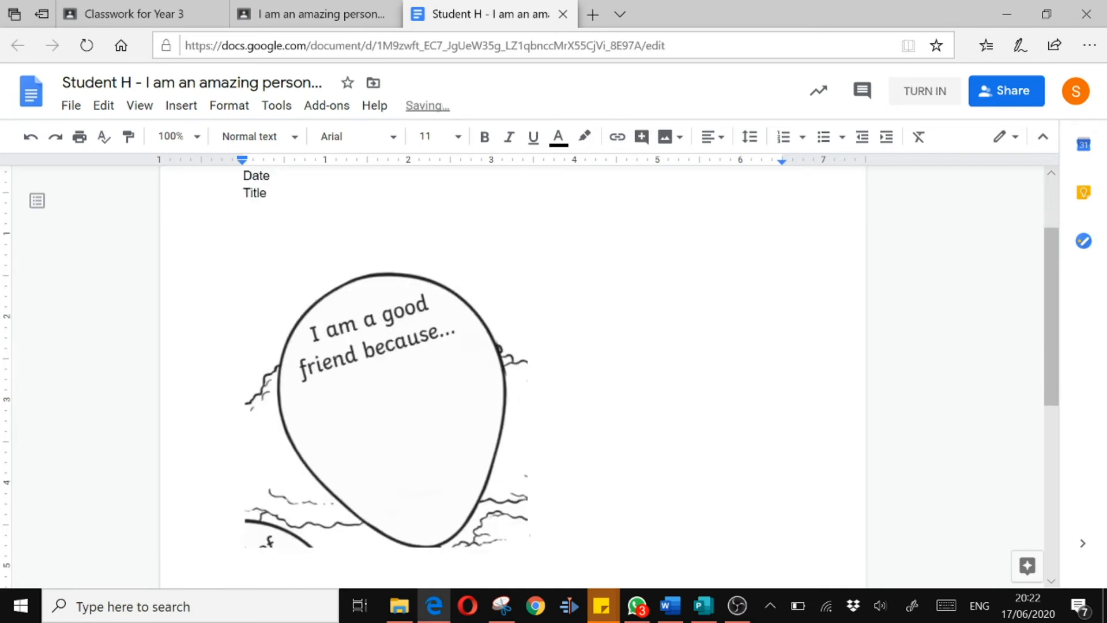
scroll(363, 332, "up", 2)
scroll(364, 332, "down", 3)
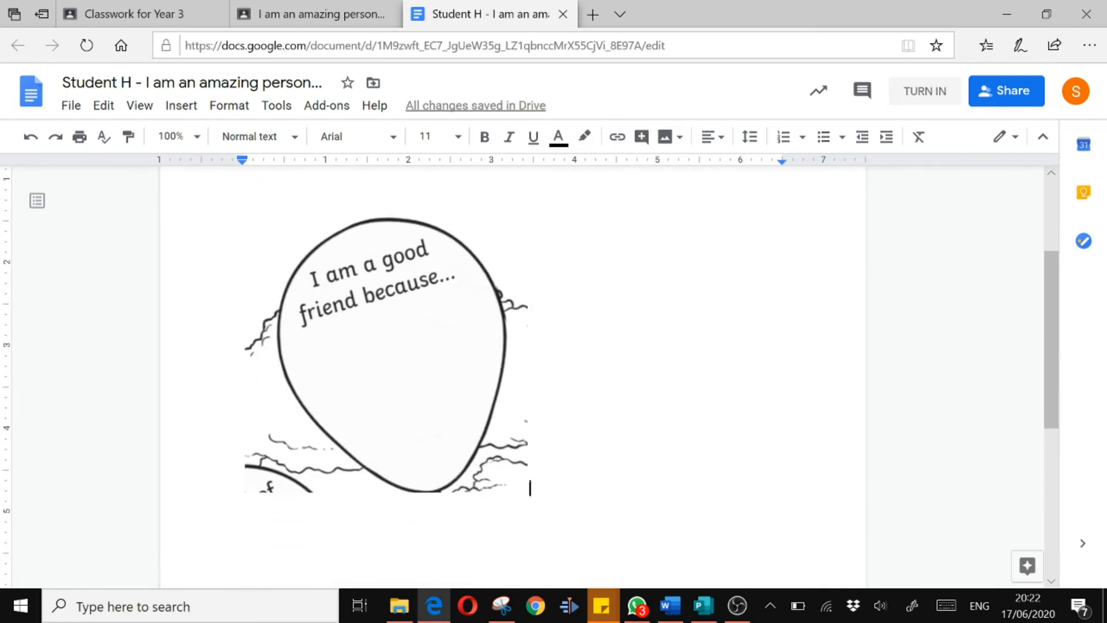
Start a new drawing in the document and draw a text box about 4.6 inches wide and 1.7 inches high
left_click(177, 110)
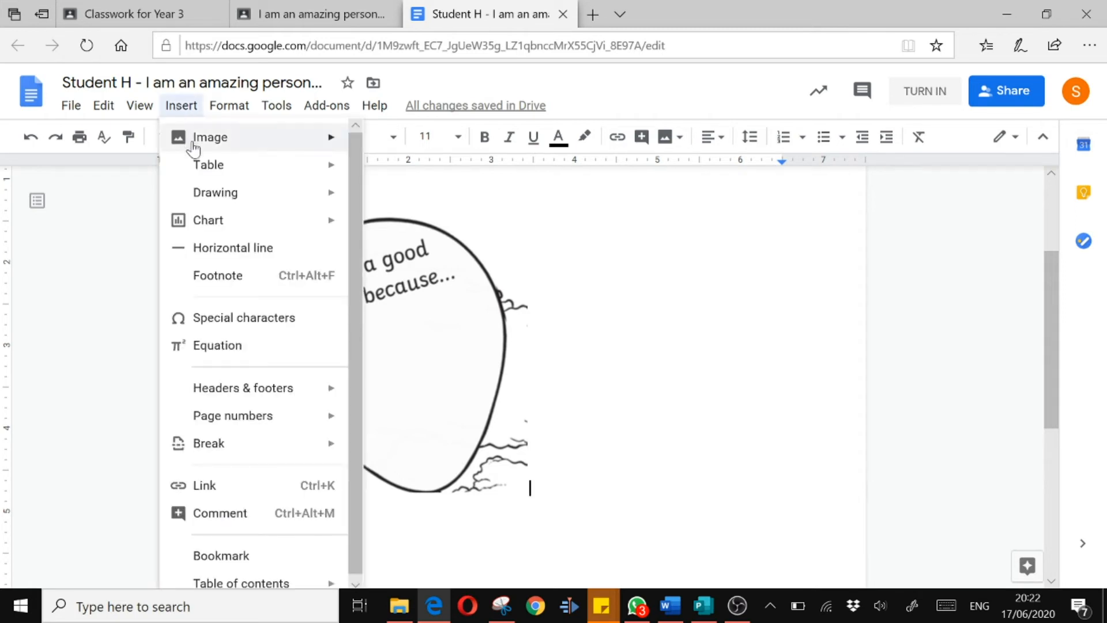
mouse_move(234, 195)
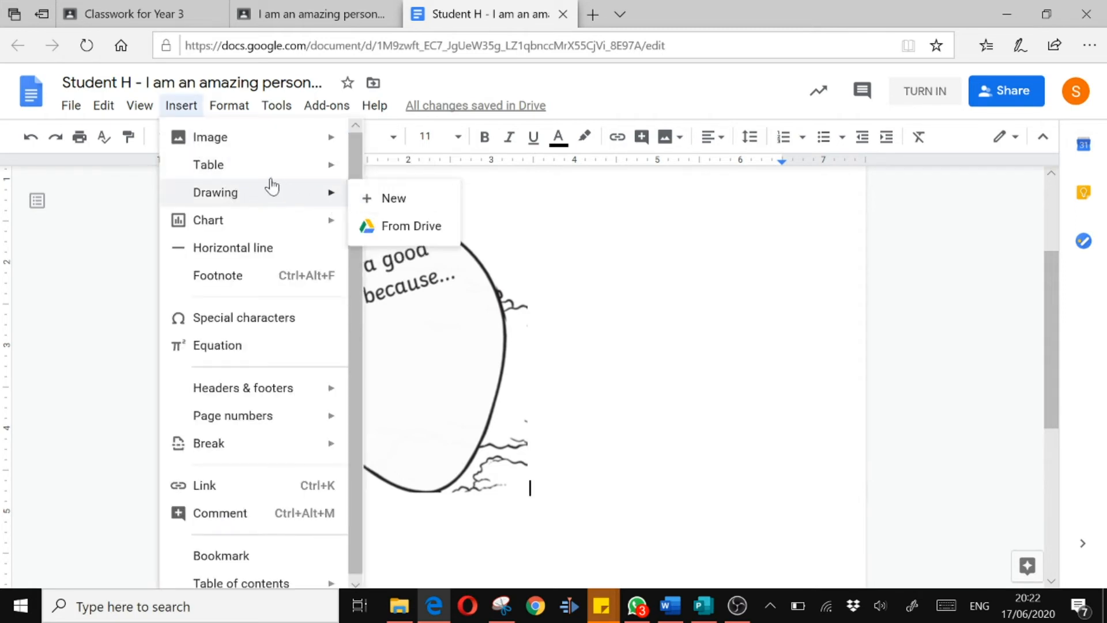
mouse_move(286, 196)
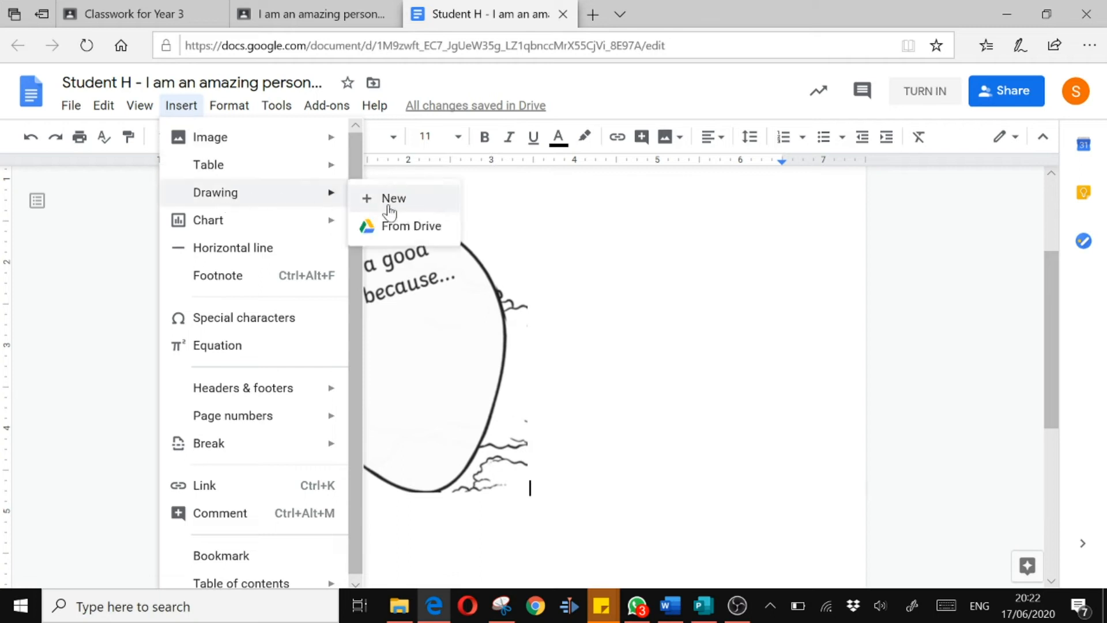
left_click(414, 204)
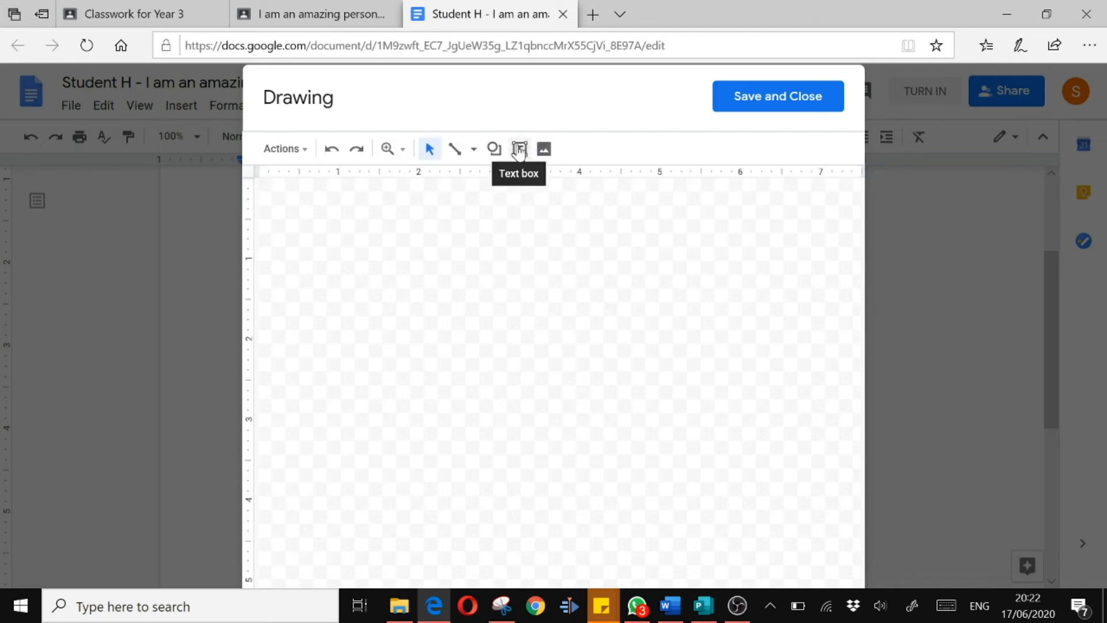
left_click(522, 149)
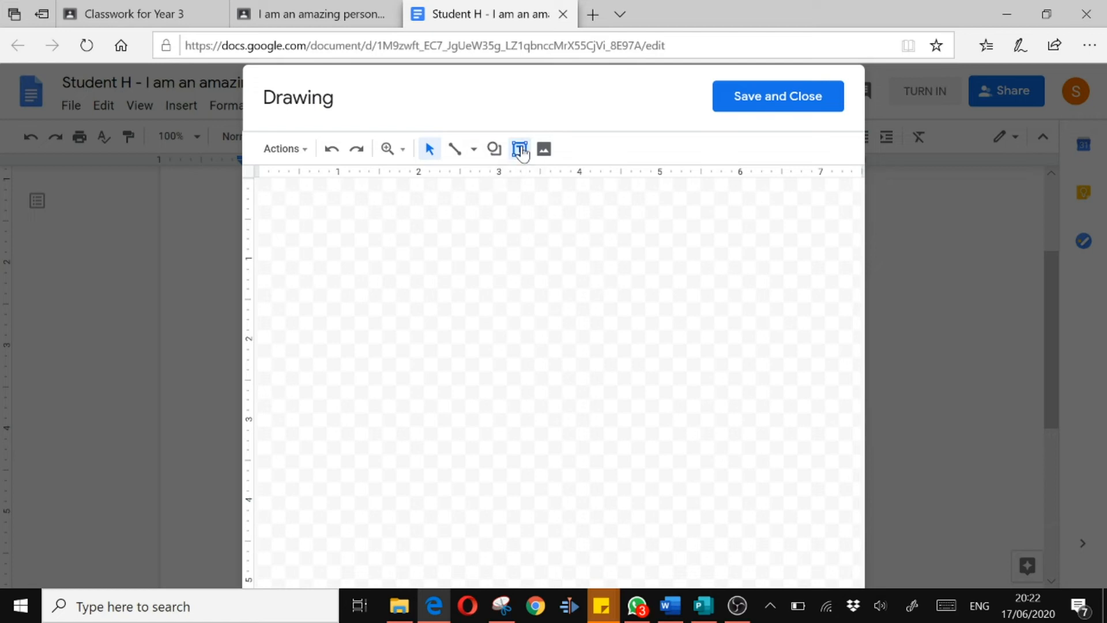
mouse_move(328, 221)
left_mouse_down()
mouse_move(709, 334)
mouse_move(696, 359)
left_mouse_up()
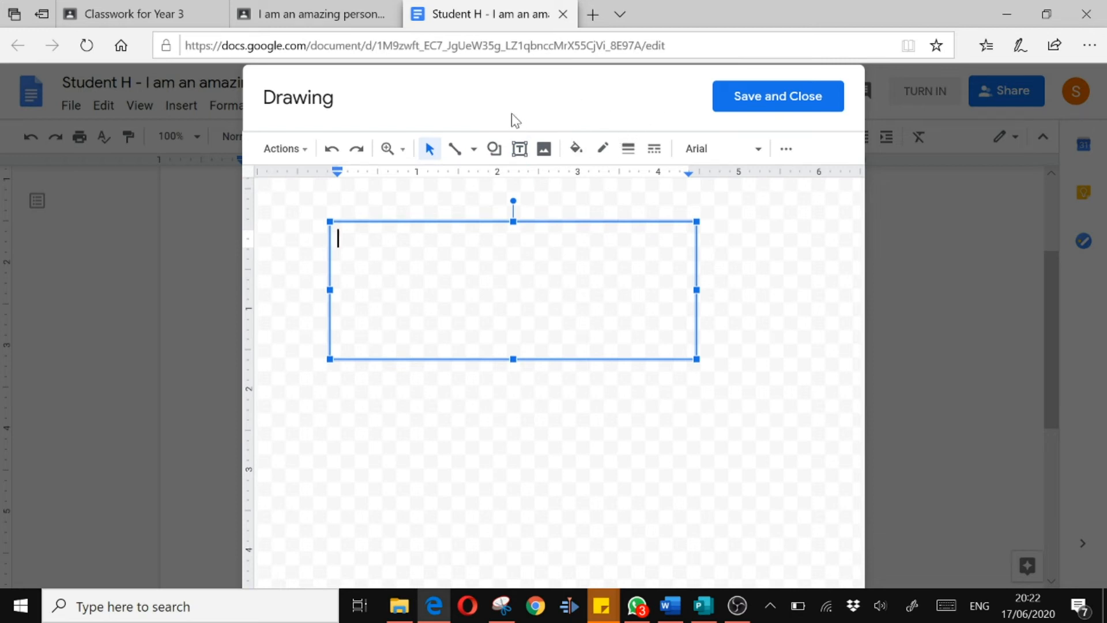
Check the balloon prompt on the worksheet and enter "I listen really well and like to talk with my friends." in the text box
left_click(763, 118)
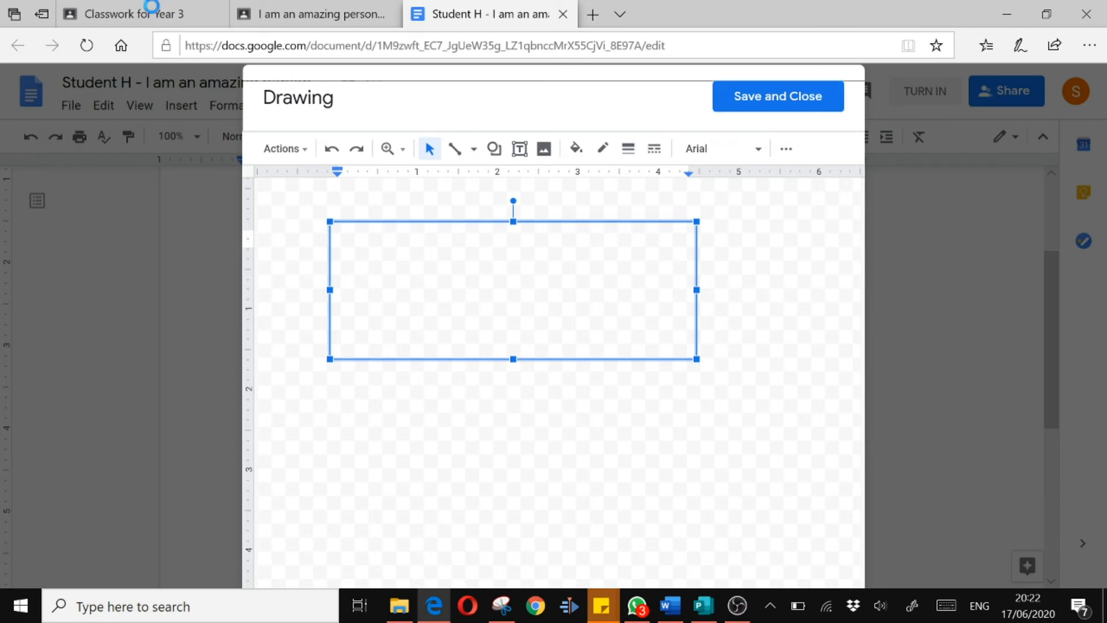
left_click(153, 8)
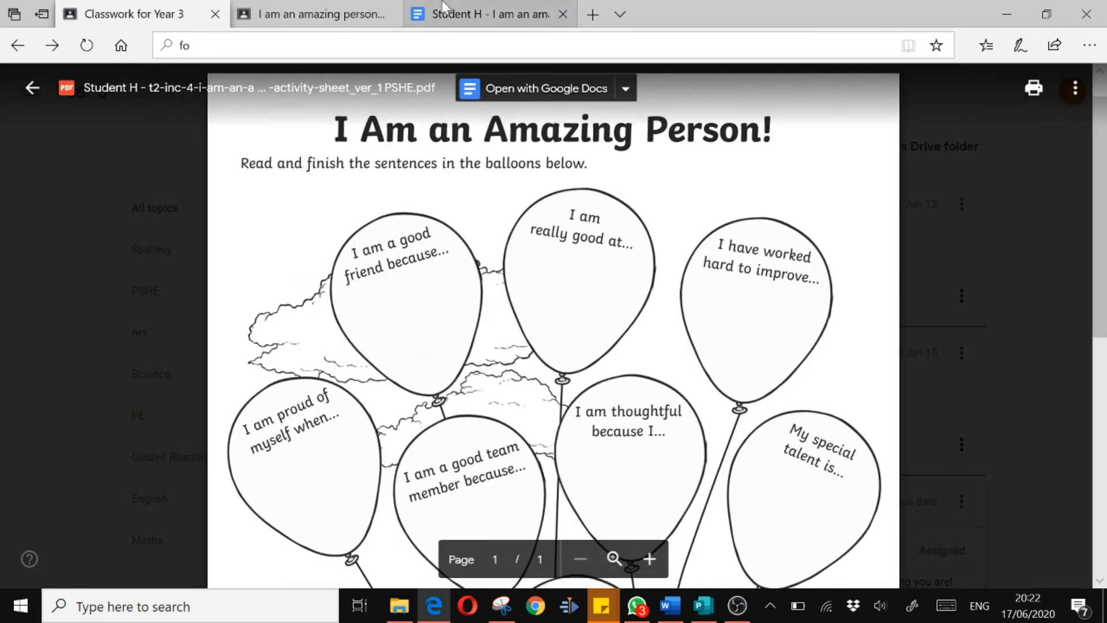
left_click(445, 19)
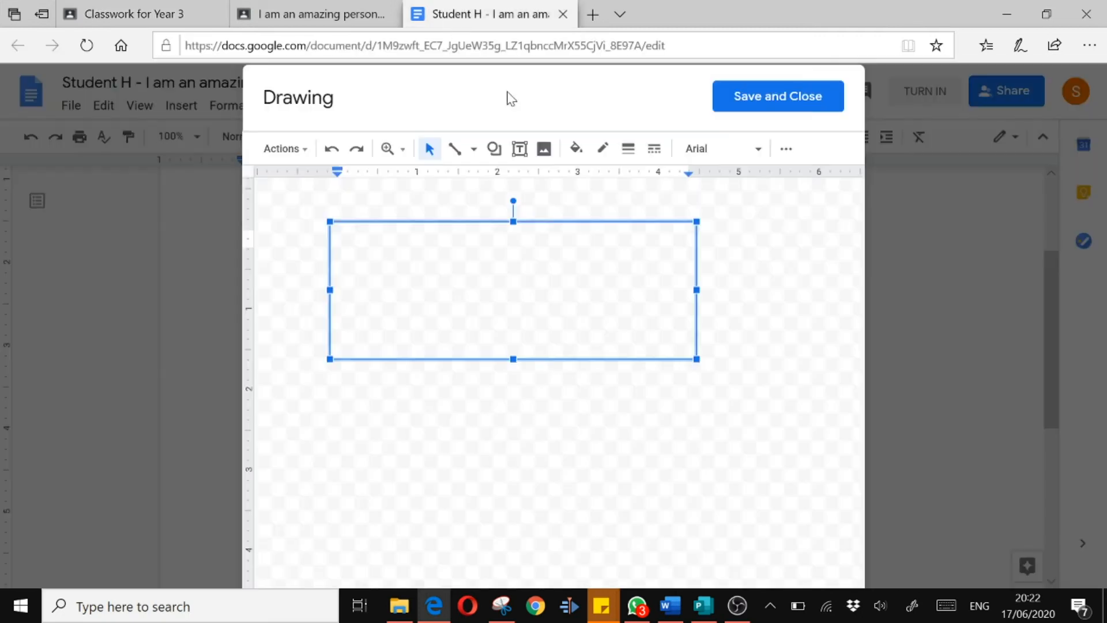
double_click(338, 238)
type("I listen really well")
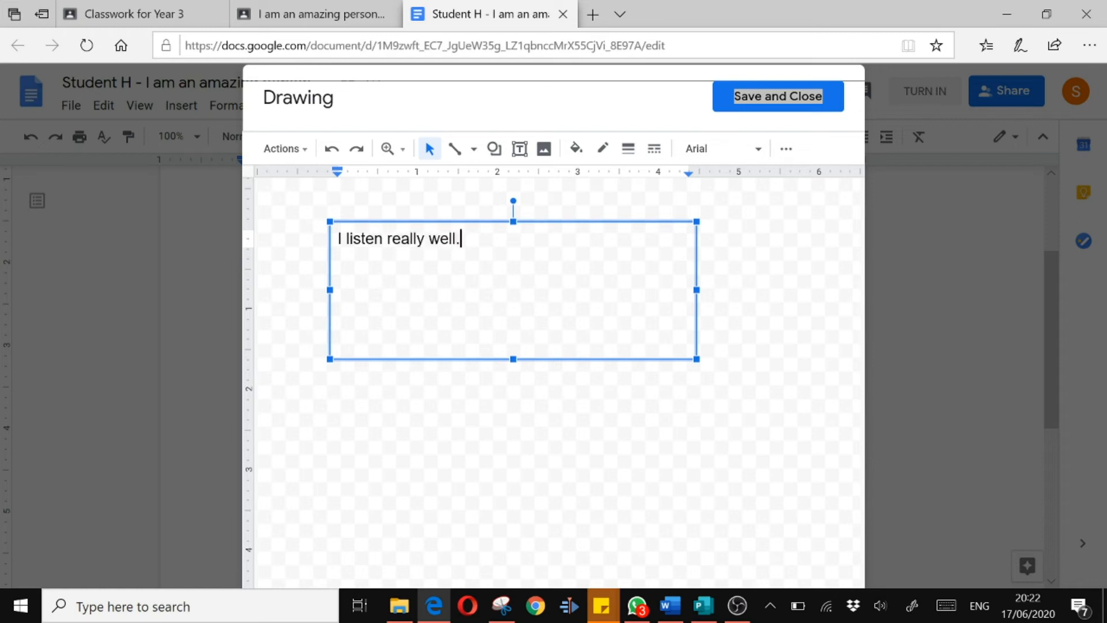
key("BackSpace")
type("and like to talk ")
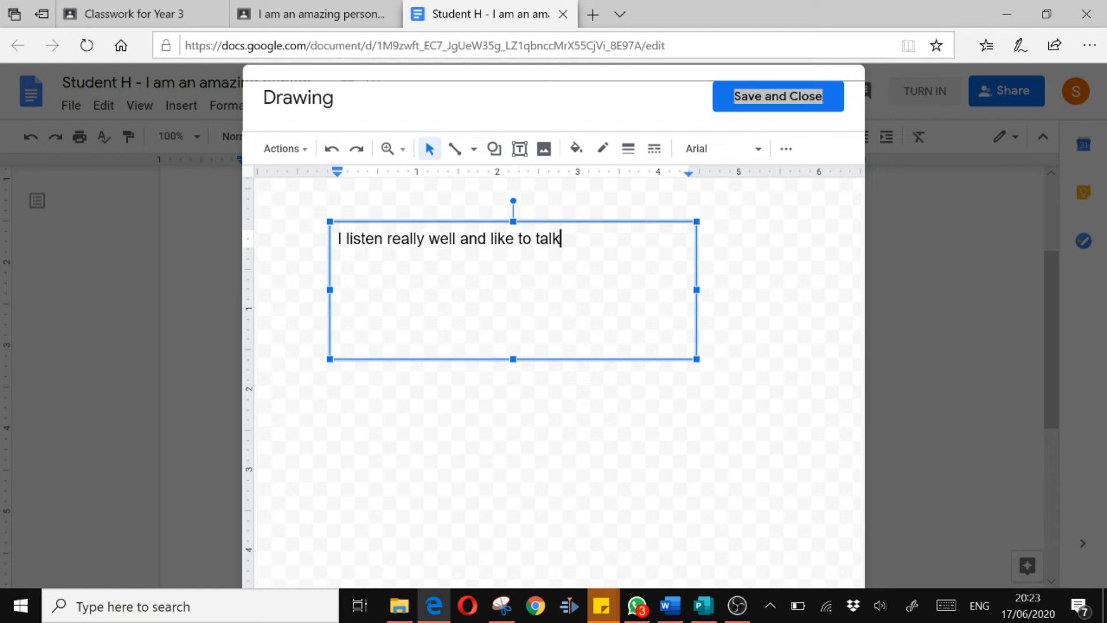
type("with my friends.")
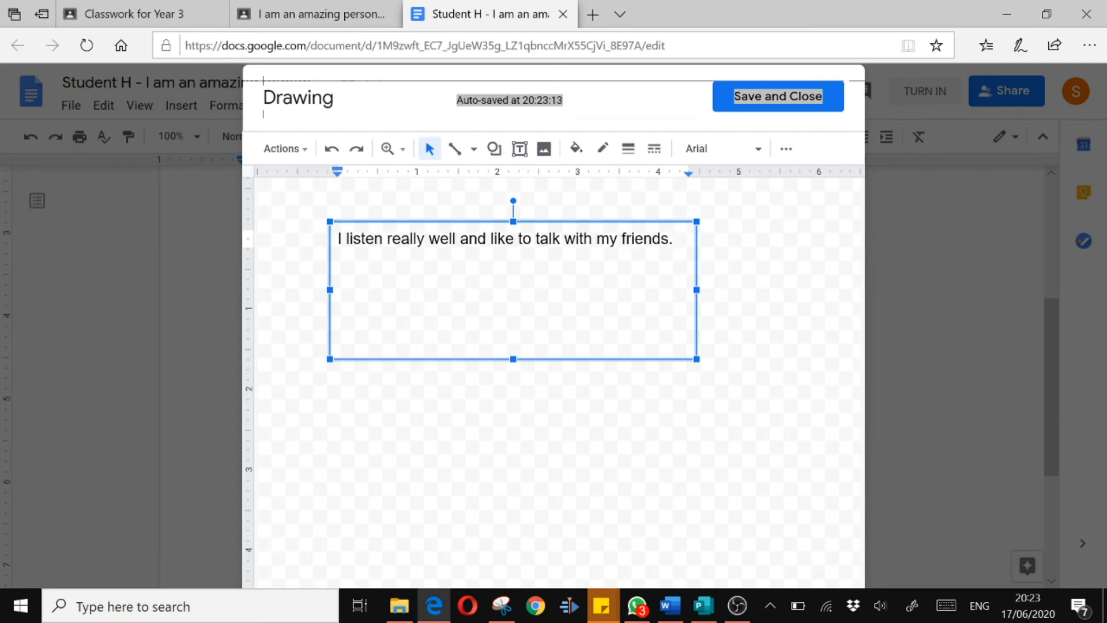
Shrink the text box to about 1.8 by 1.1 inches, wrapping the sentence over three lines, and save the drawing into the document
left_click_drag(694, 289, 517, 288)
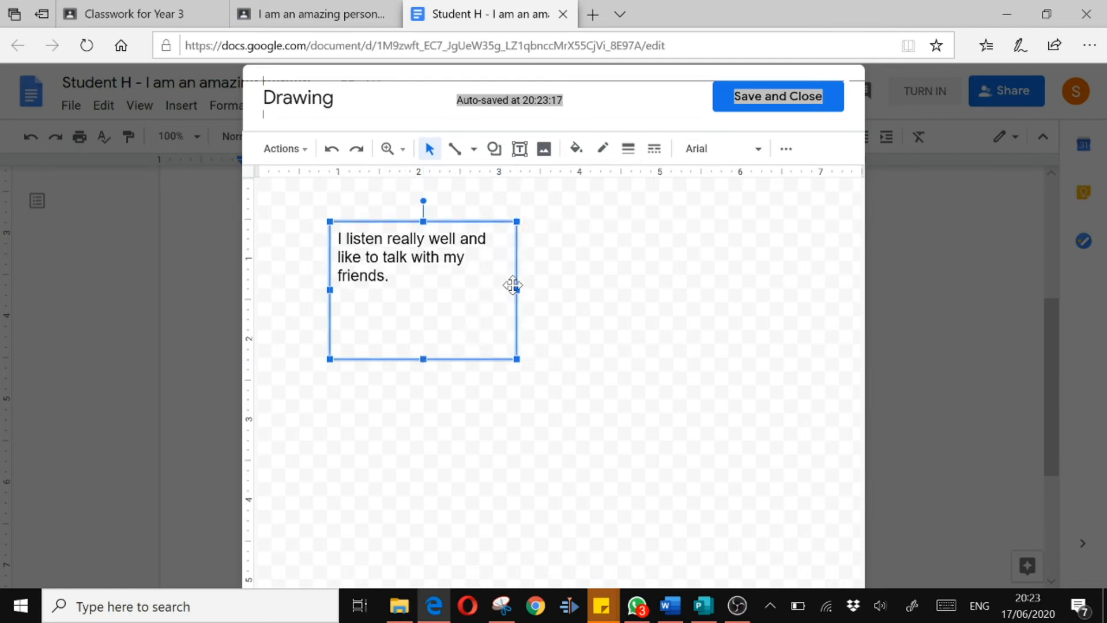
left_click_drag(517, 290, 471, 290)
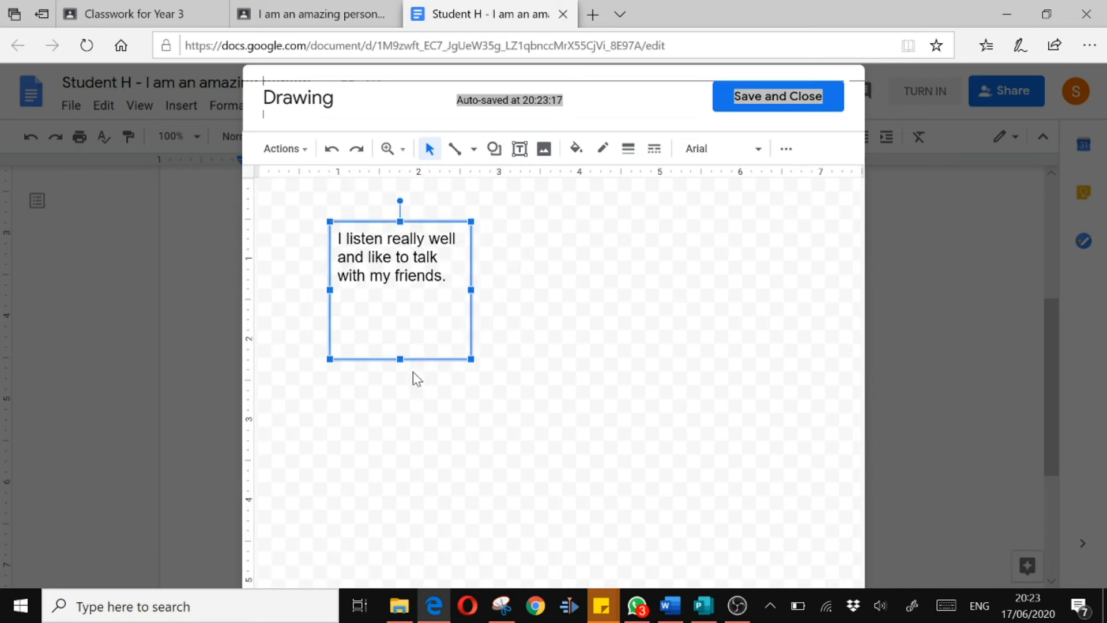
left_click_drag(400, 359, 402, 310)
left_click(744, 92)
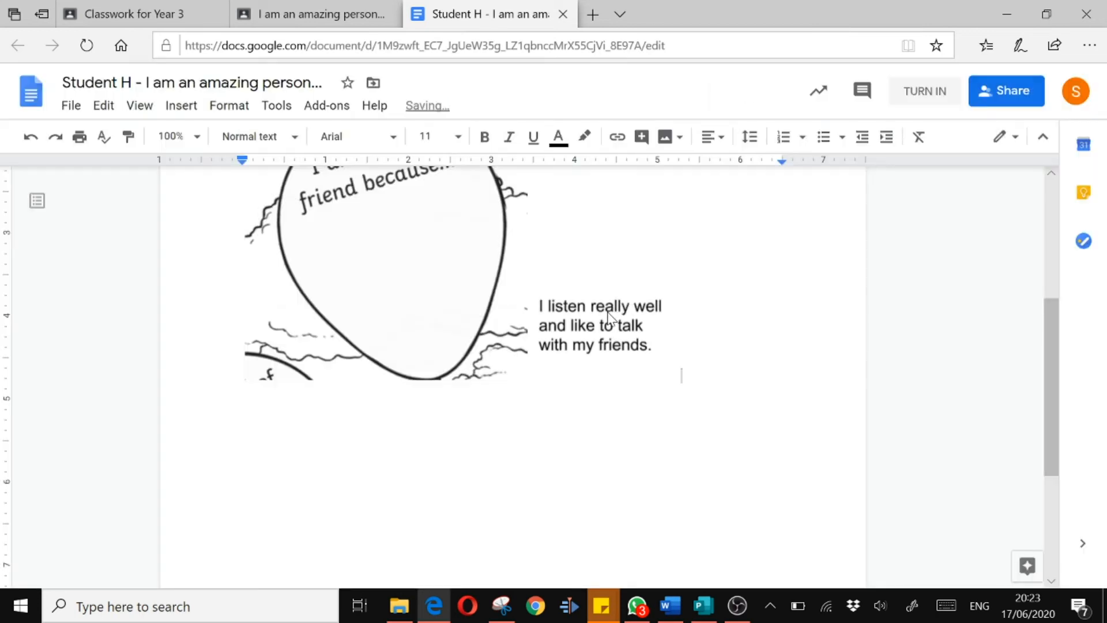
Set the text wrapping of both the balloon image and the sentence's text box to Wrap text
left_click(581, 317)
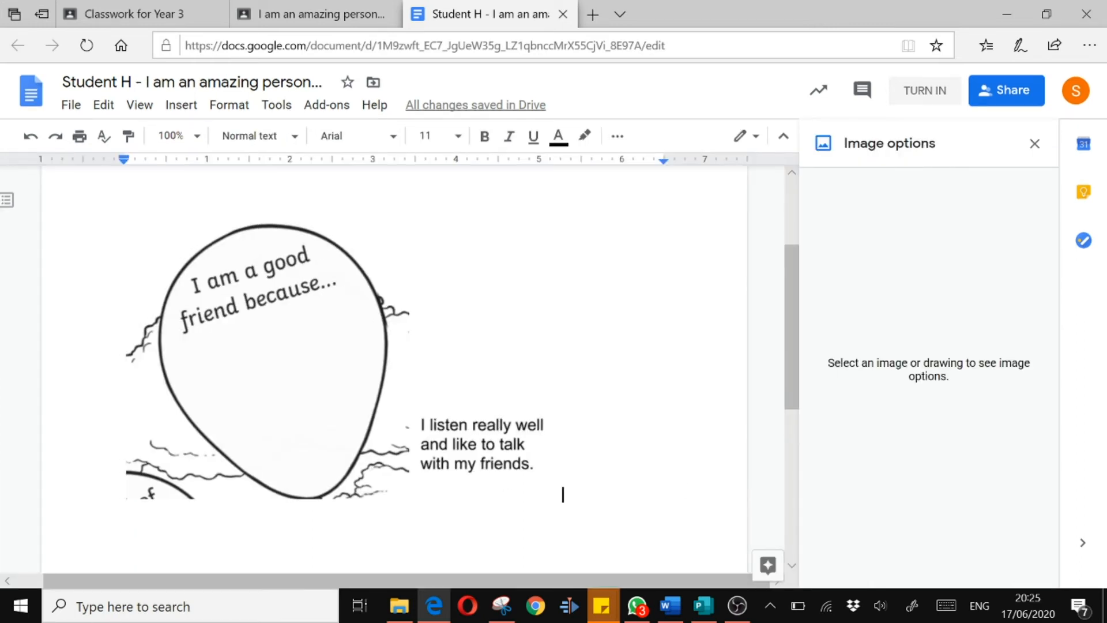
scroll(277, 346, "down", 3)
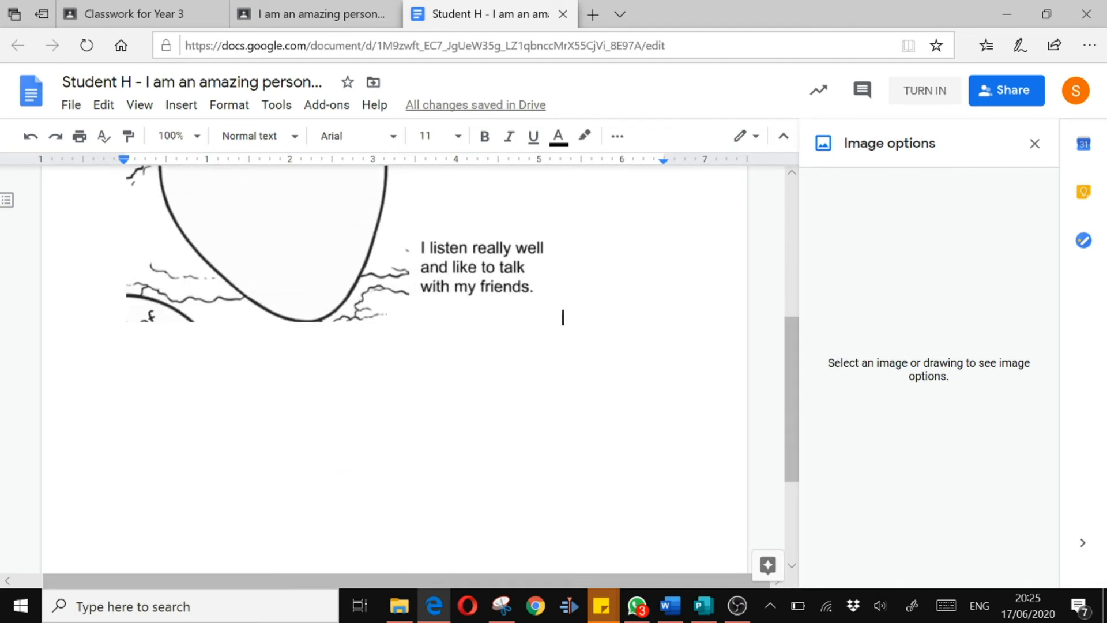
scroll(277, 346, "up", 4)
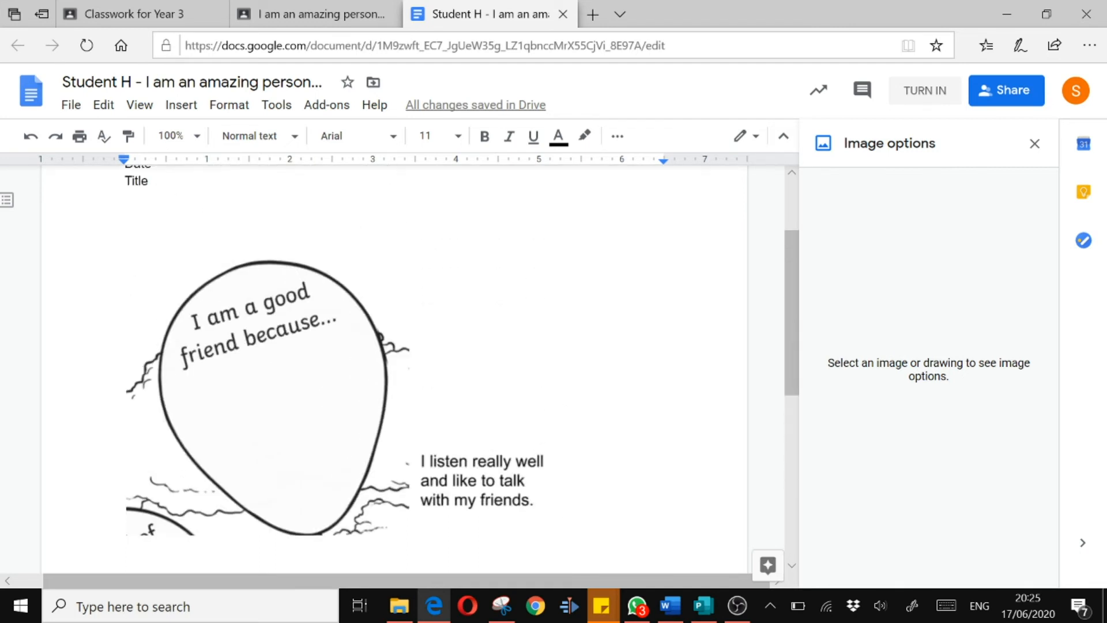
left_click(278, 349)
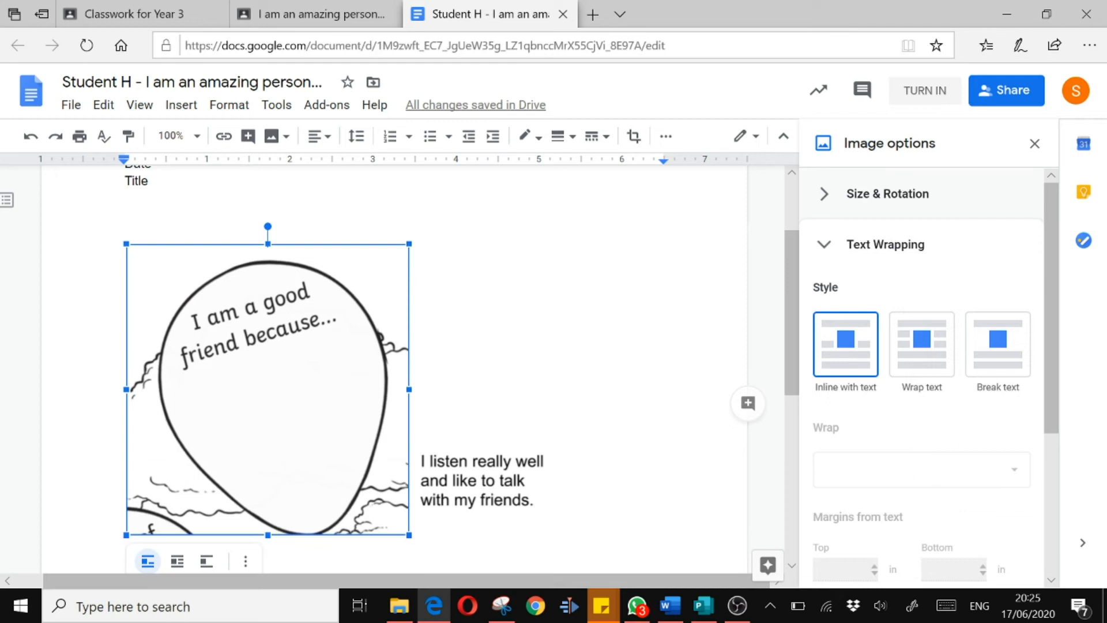
left_click(1033, 142)
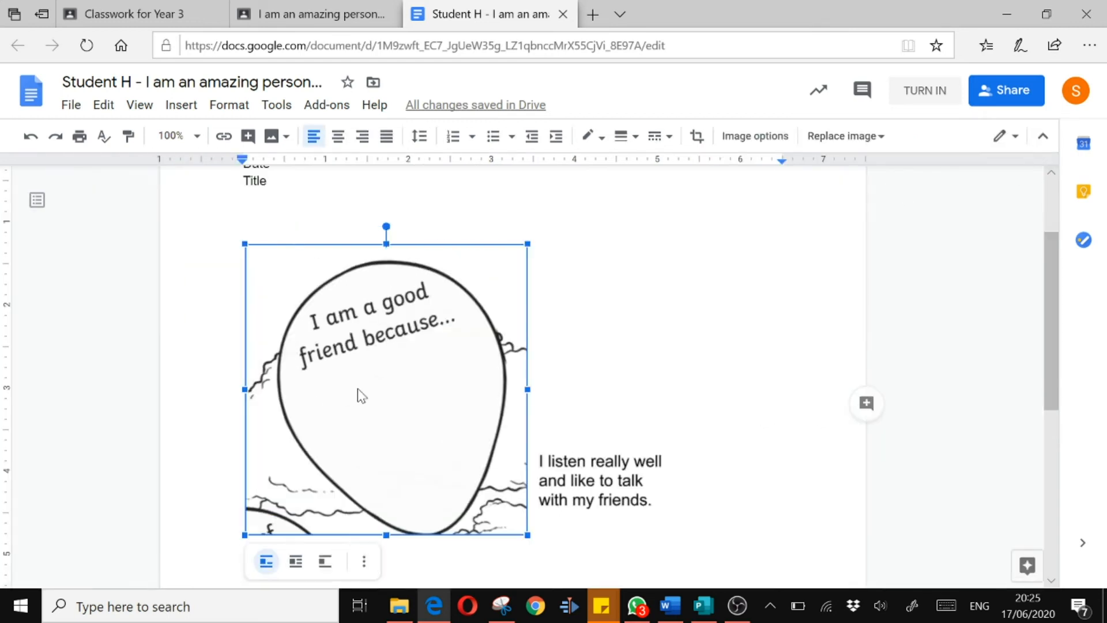
right_click(457, 409)
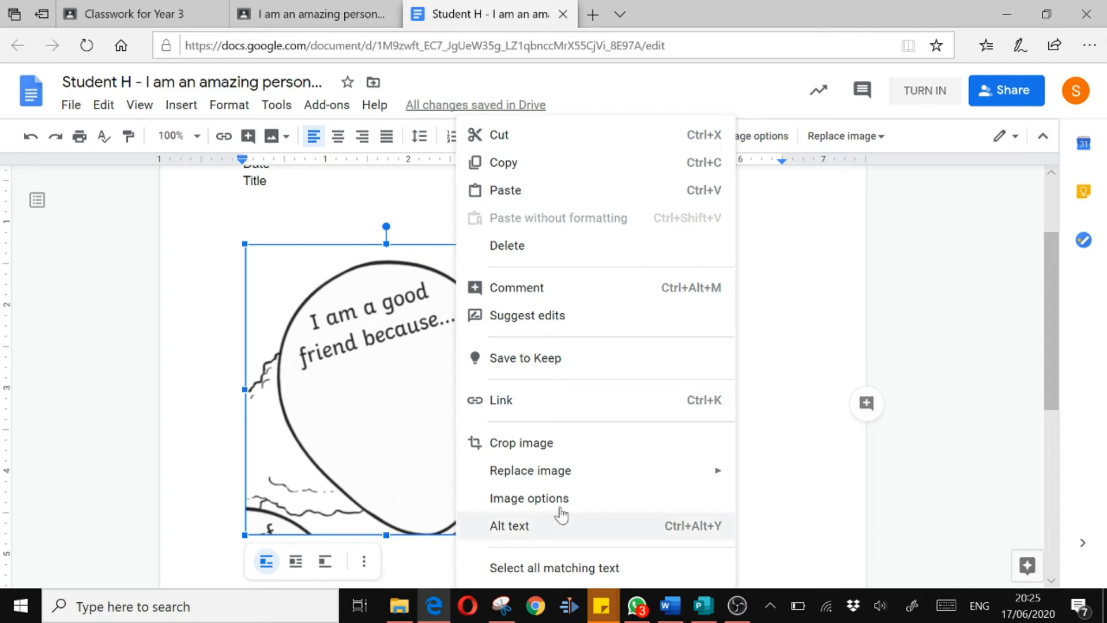
left_click(559, 487)
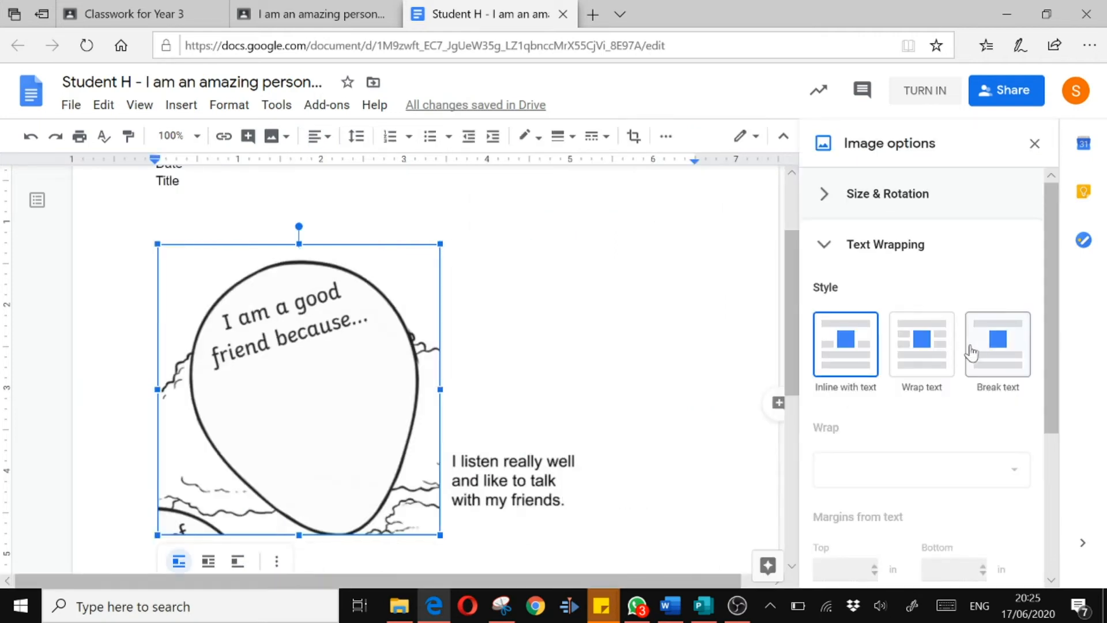
left_click(933, 380)
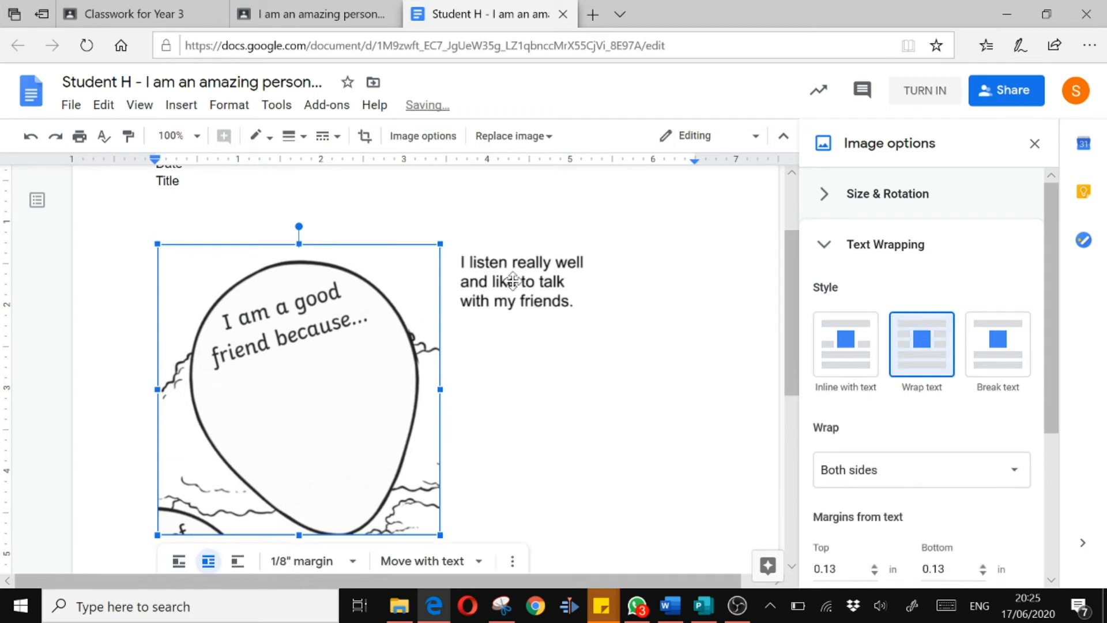
left_click(512, 281)
left_click(923, 376)
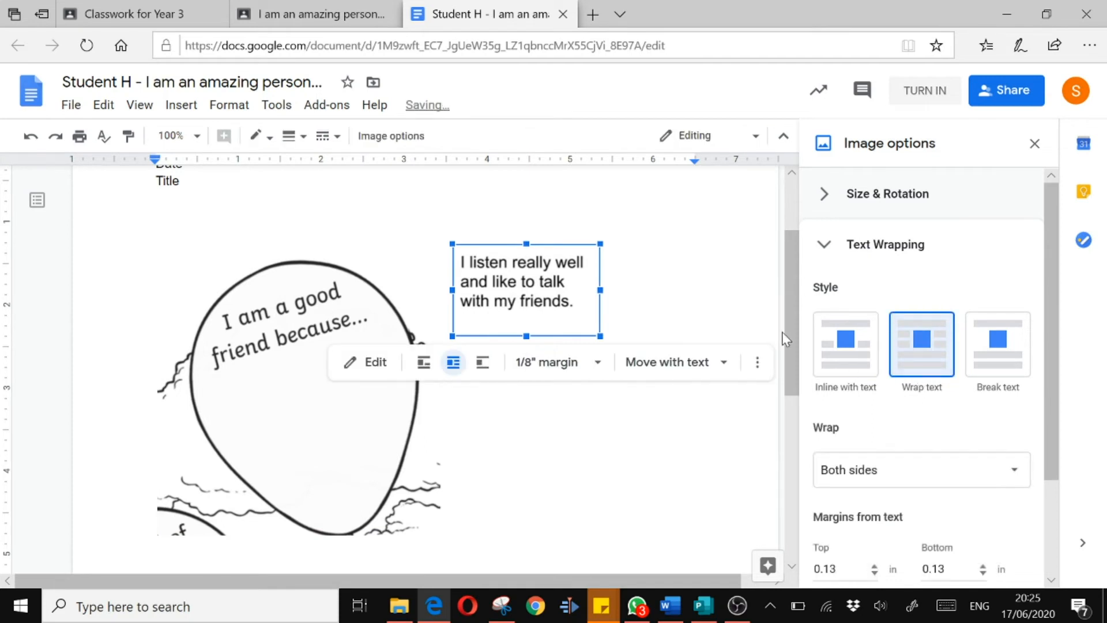
Move the sentence's text box into the balloon, just beneath the "I am a good friend because..." prompt
left_click(611, 301)
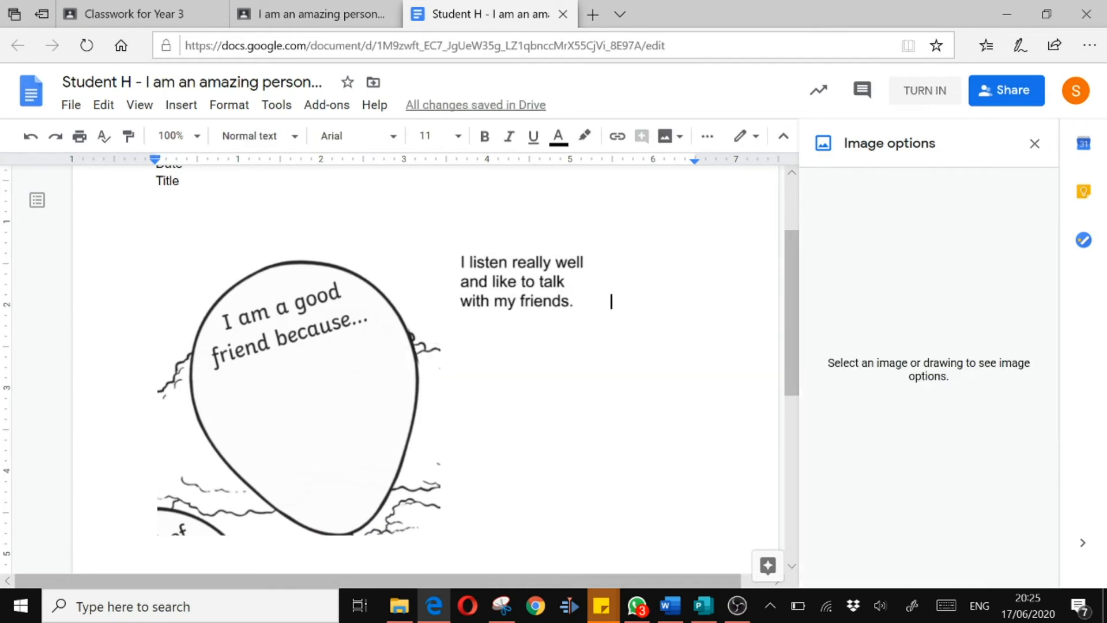
left_click(527, 283)
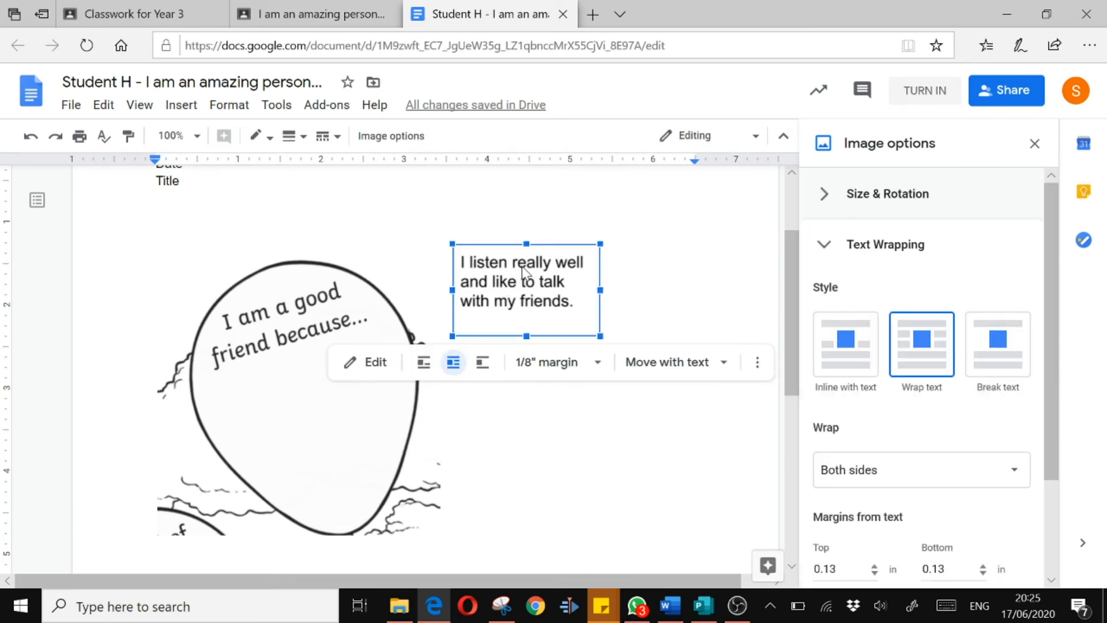
left_click(249, 378)
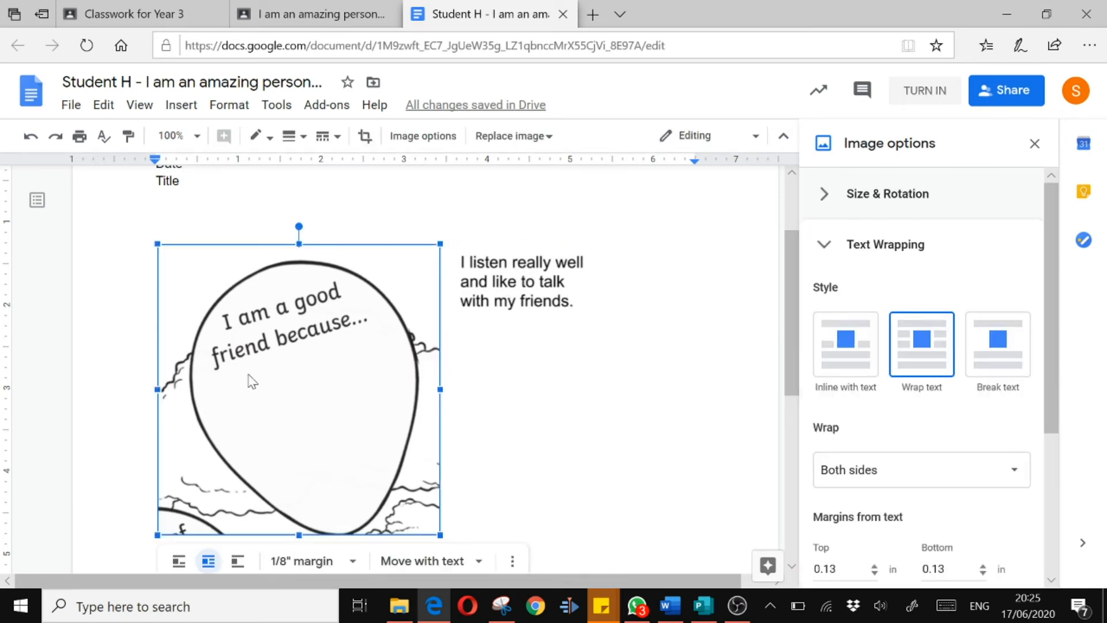
left_click(530, 289)
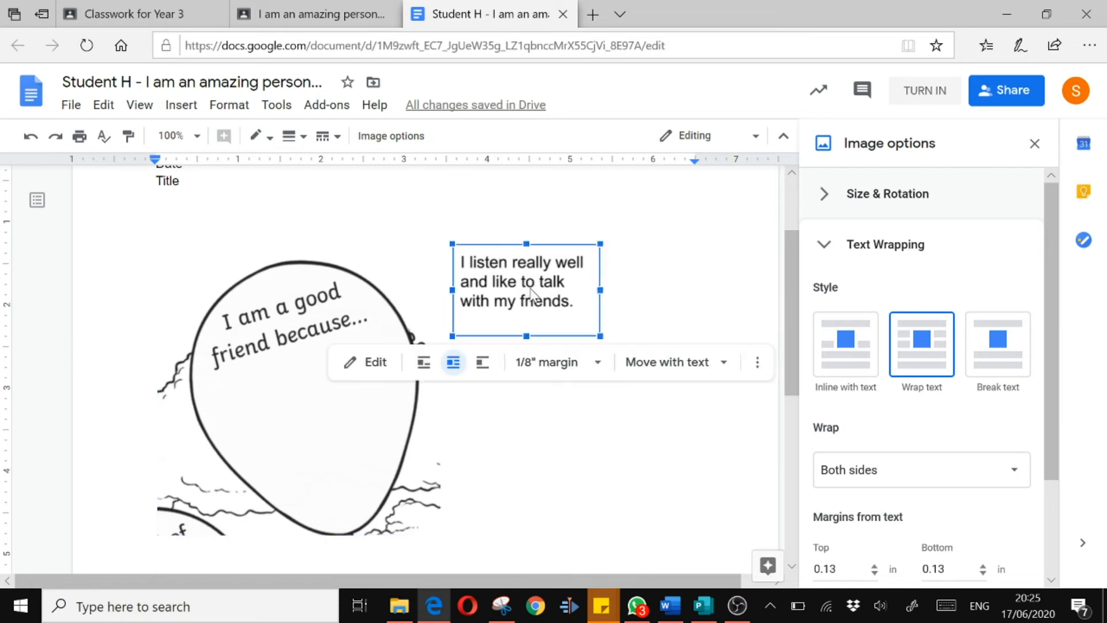
left_click_drag(530, 291, 310, 419)
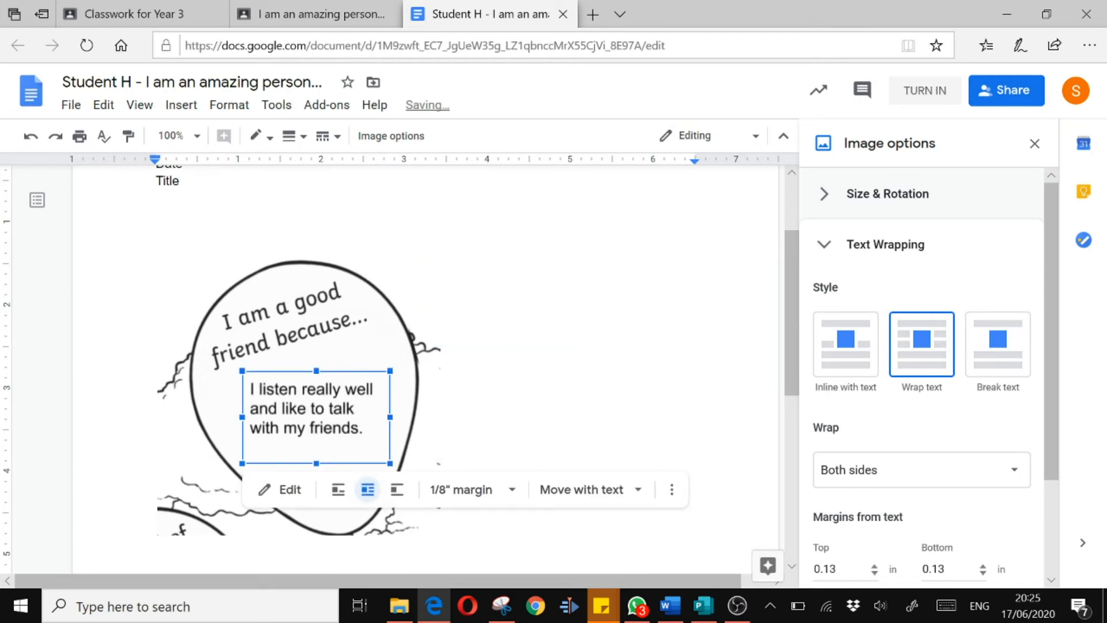
left_click(542, 369)
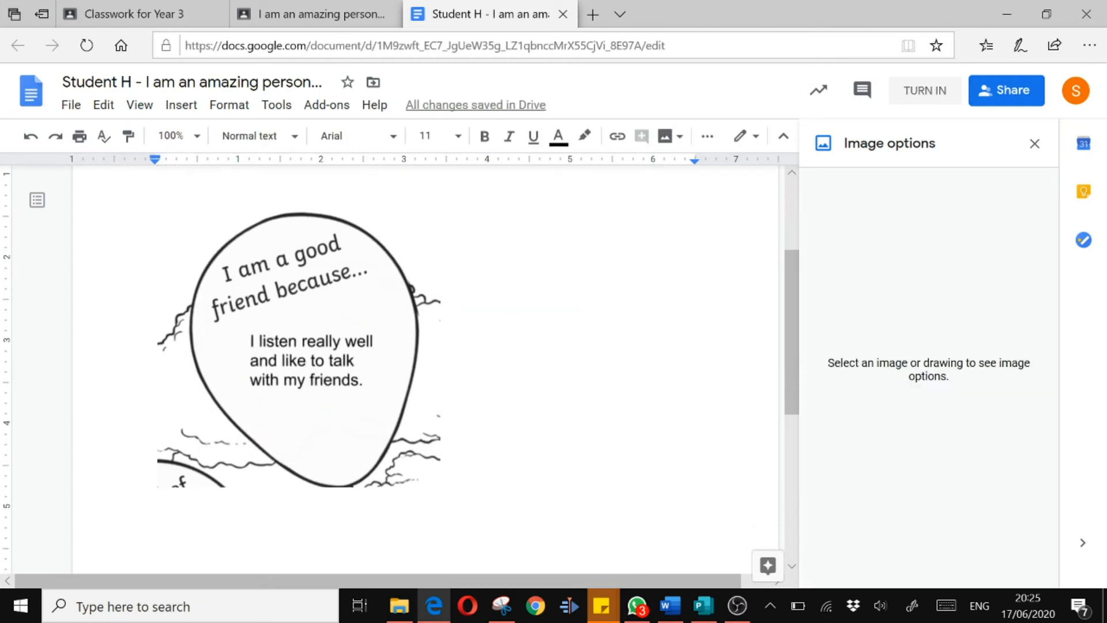
Review the completed first balloon in the document and check the other balloon prompts on the worksheet PDF
scroll(409, 369, "up", 2)
scroll(408, 369, "down", 3)
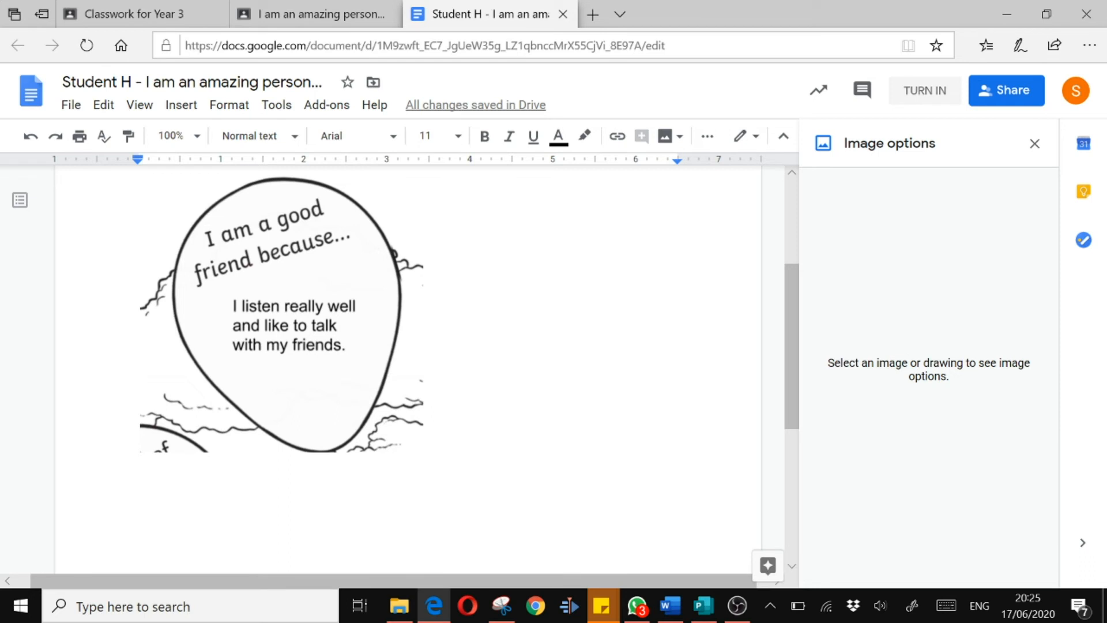
scroll(408, 369, "down", 2)
scroll(408, 369, "up", 4)
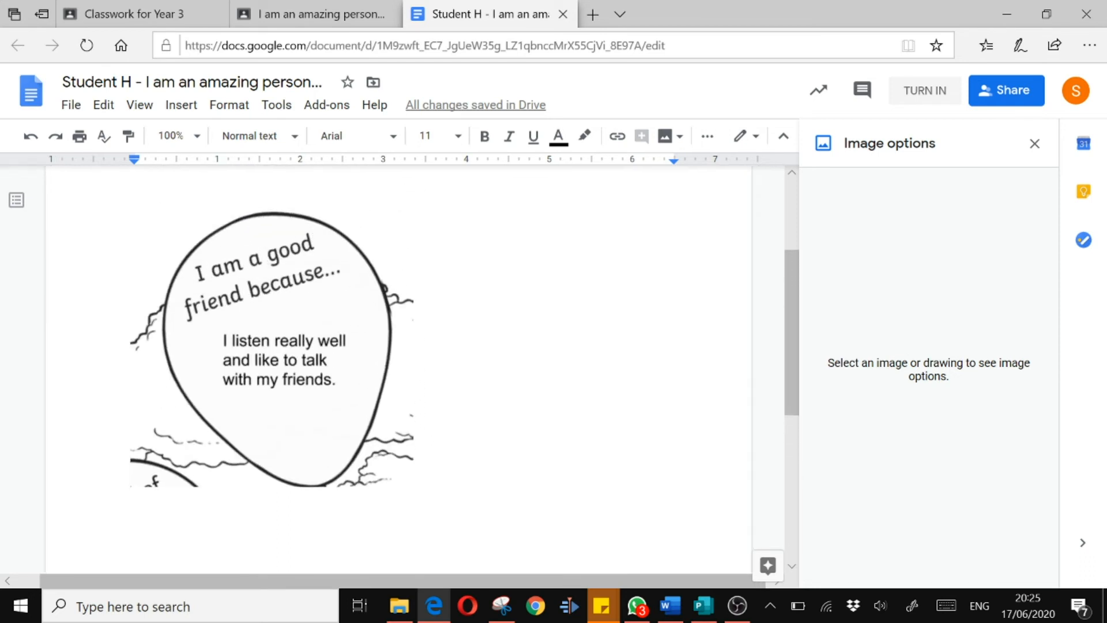
scroll(408, 369, "up", 1)
scroll(408, 369, "up", 1)
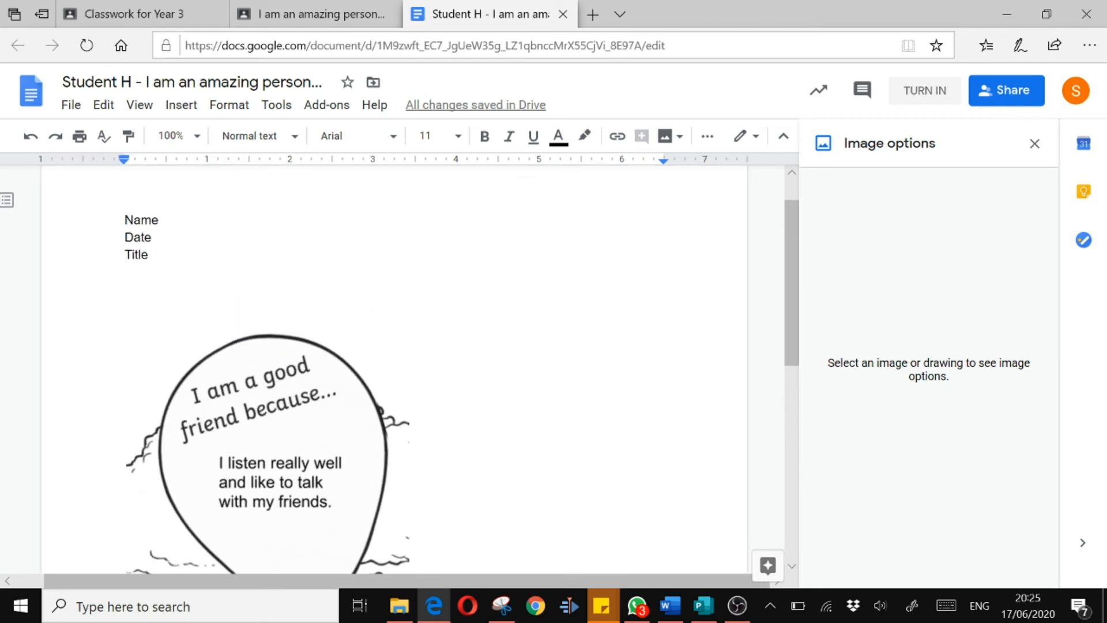
scroll(409, 369, "down", 2)
left_click(168, 13)
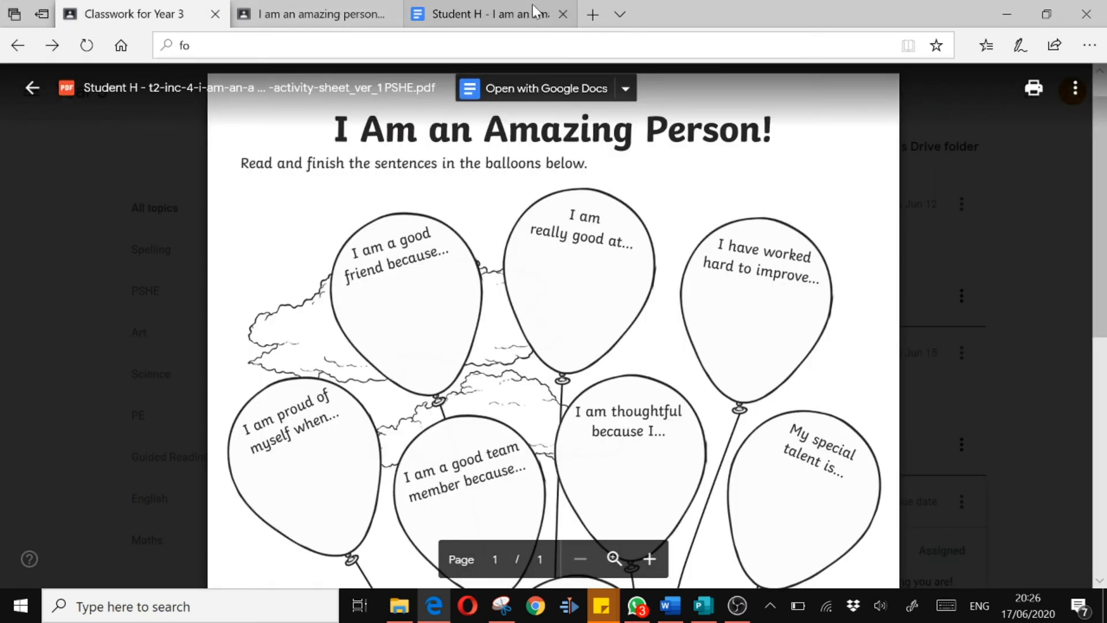
left_click(507, 14)
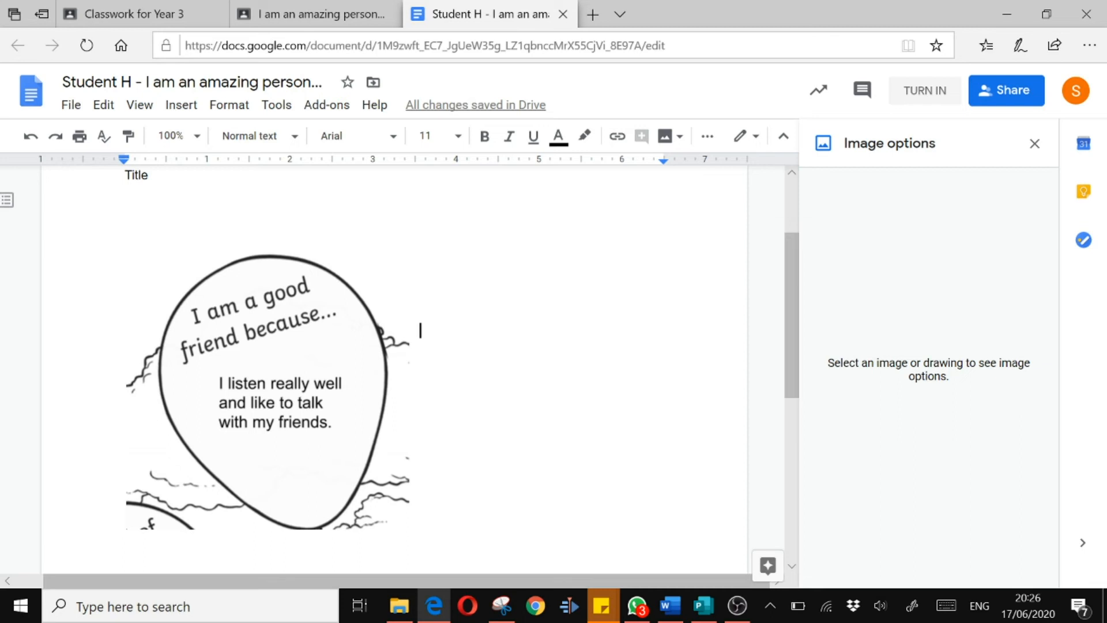
Add blank lines after the first balloon until the text cursor sits on an empty line below the image
scroll(403, 357, "down", 2)
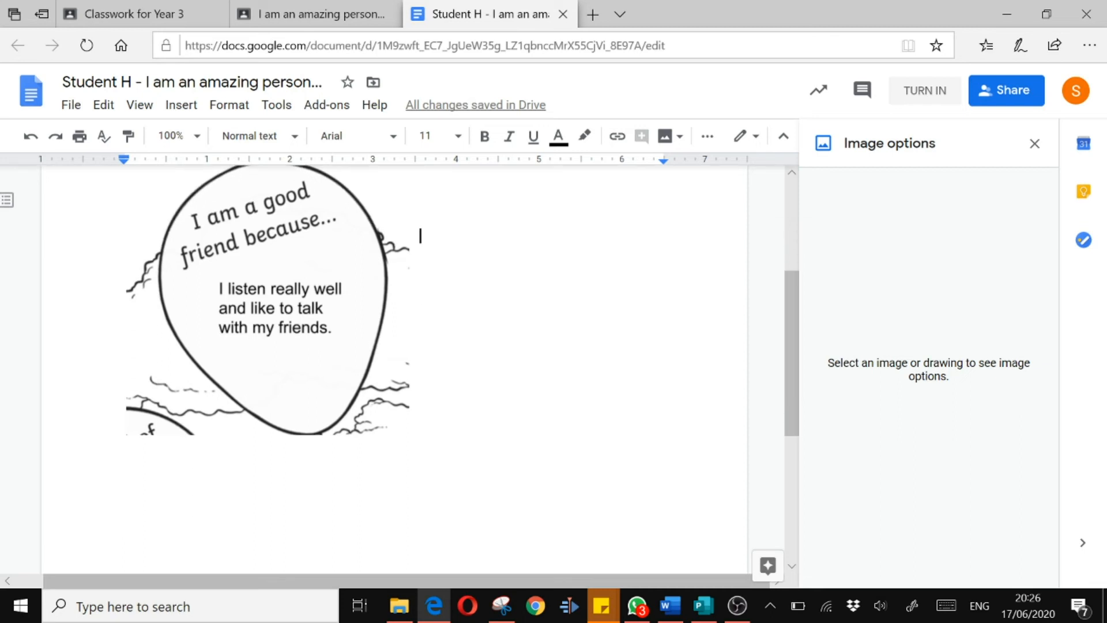
key("Return")
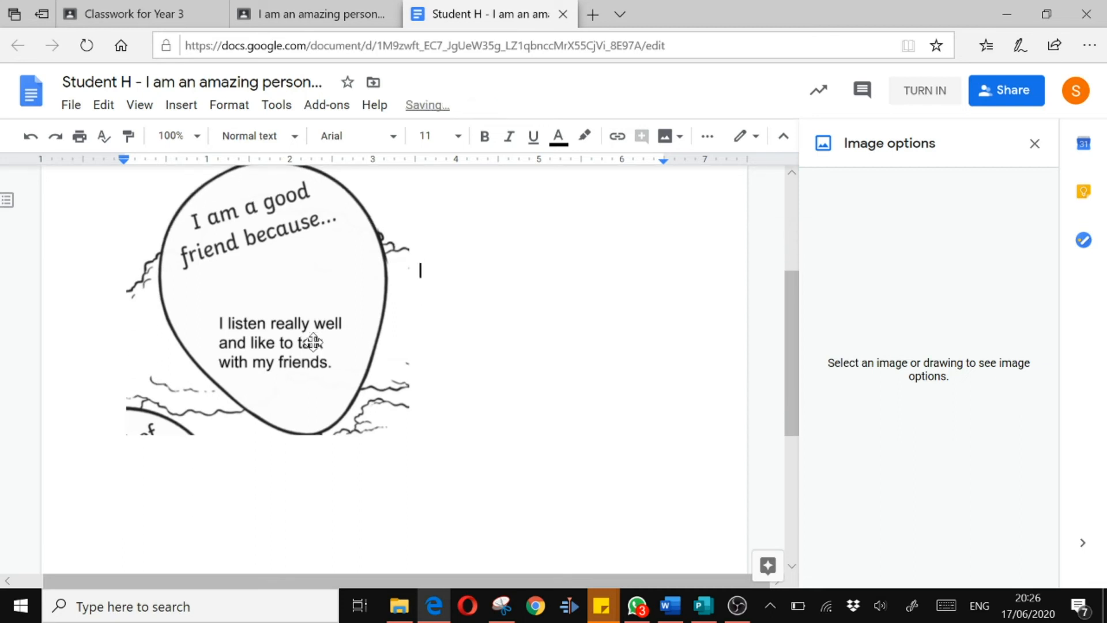
key("BackSpace")
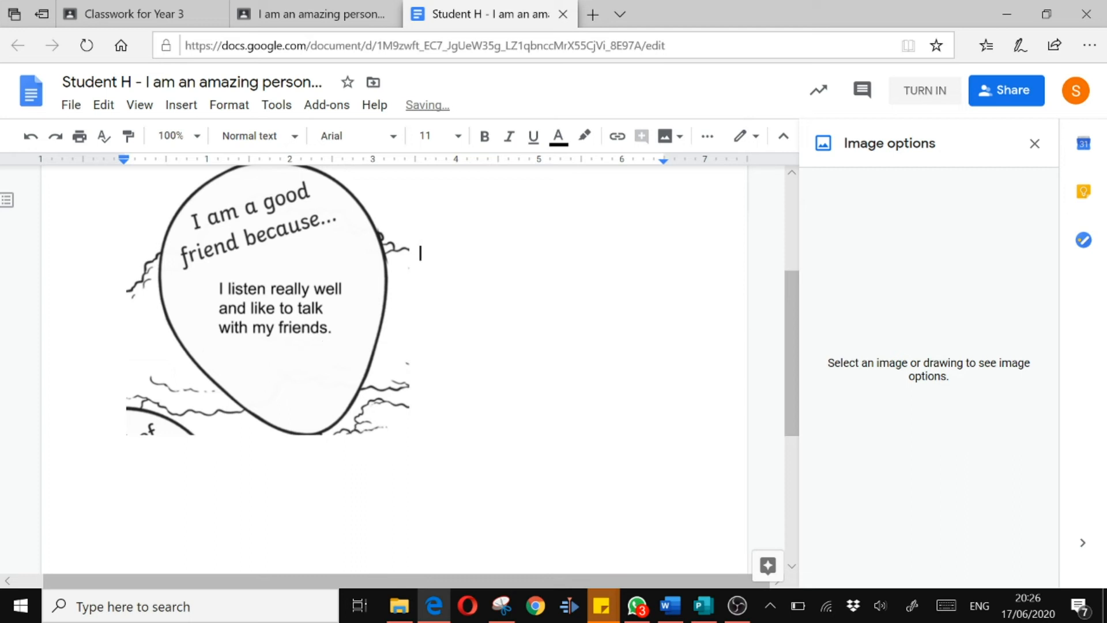
double_click(423, 254)
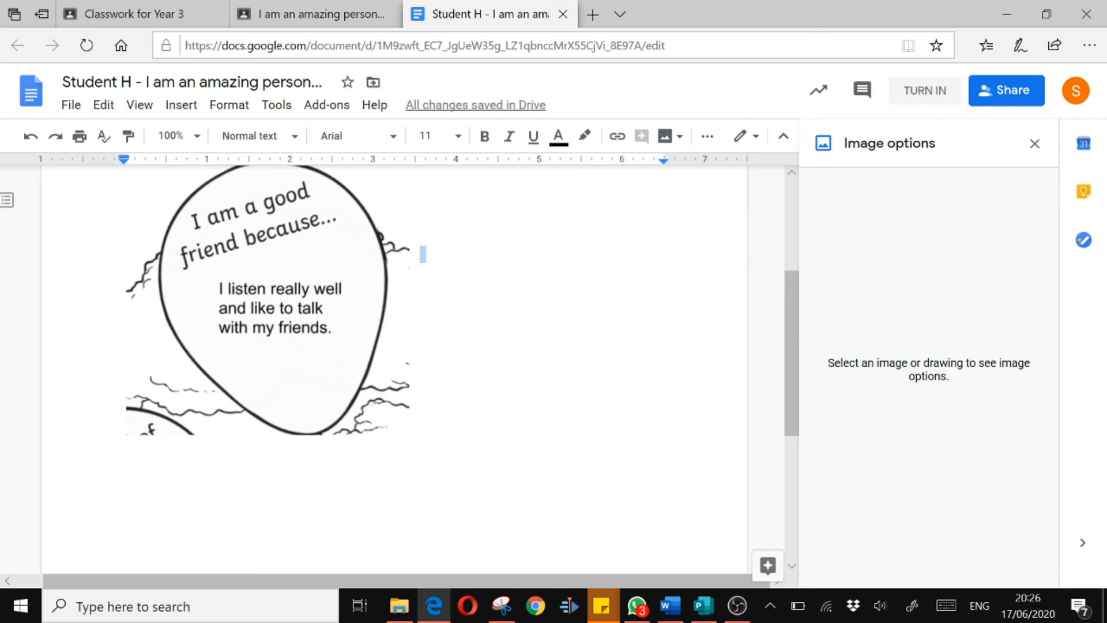
key("Return")
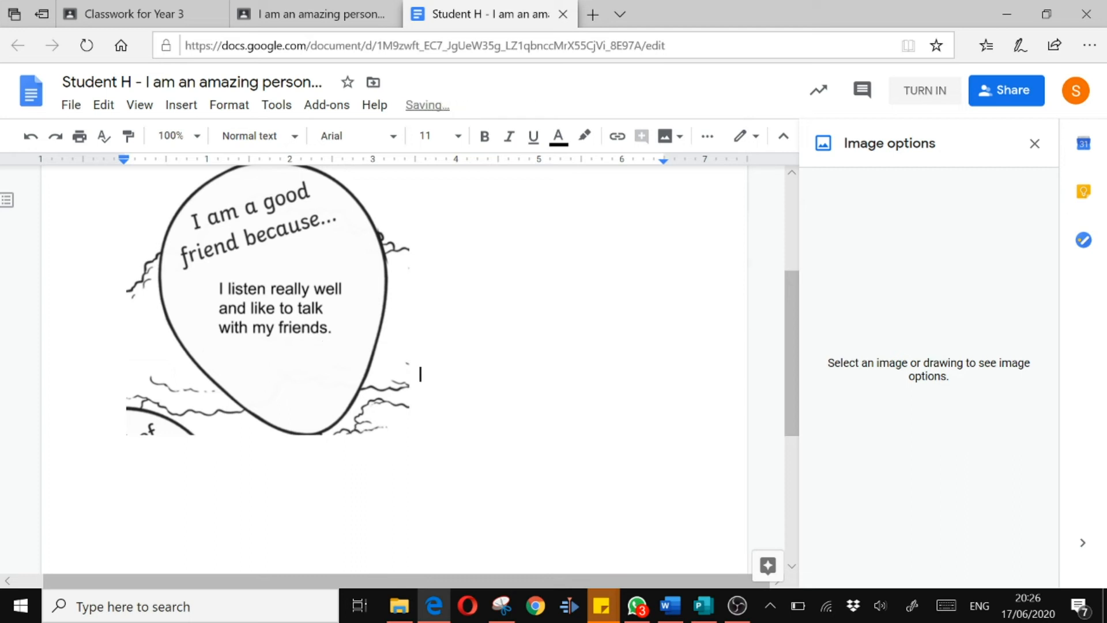
key("Return")
key("Return")
key("Return")
right_click(468, 169)
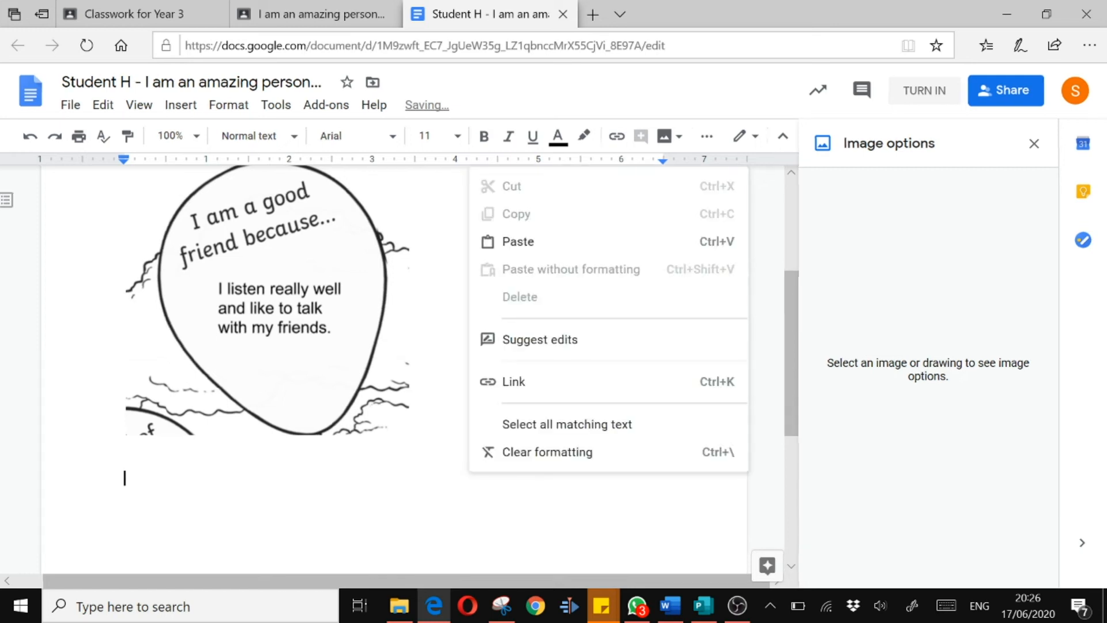
Switch to the worksheet PDF and capture the "I am really good at..." balloon with Snipping Tool
left_click(138, 18)
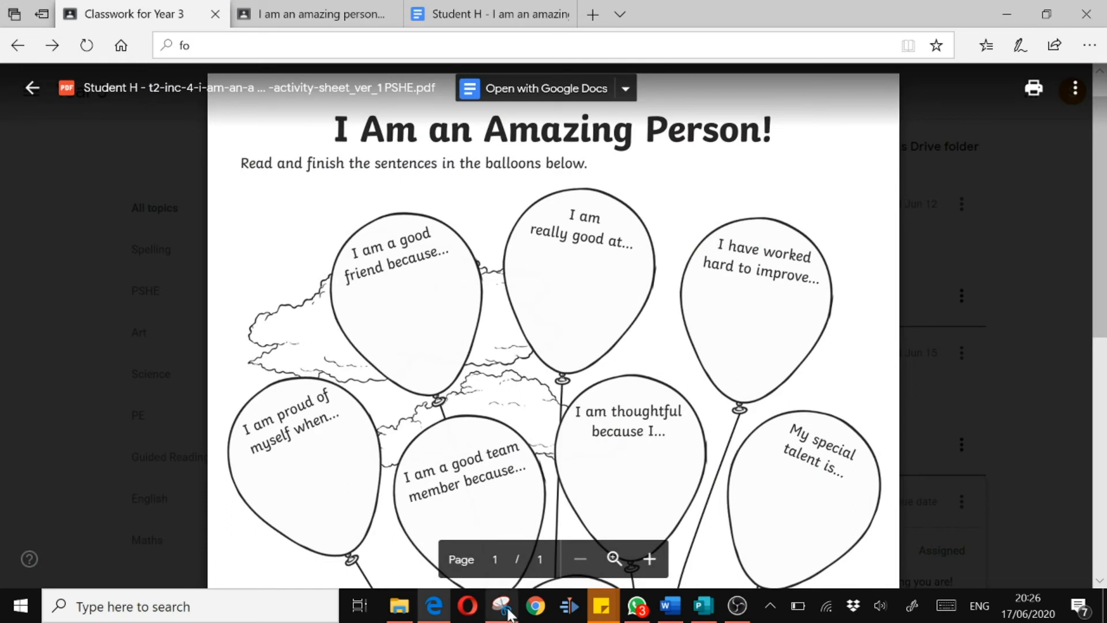
left_click(264, 98)
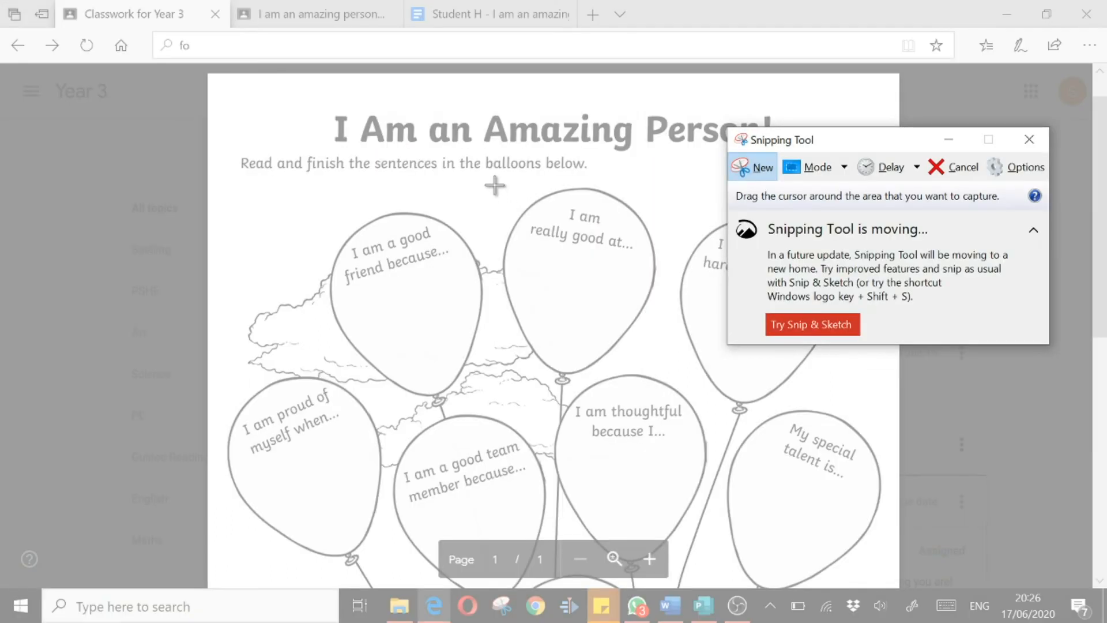
left_click_drag(495, 186, 660, 390)
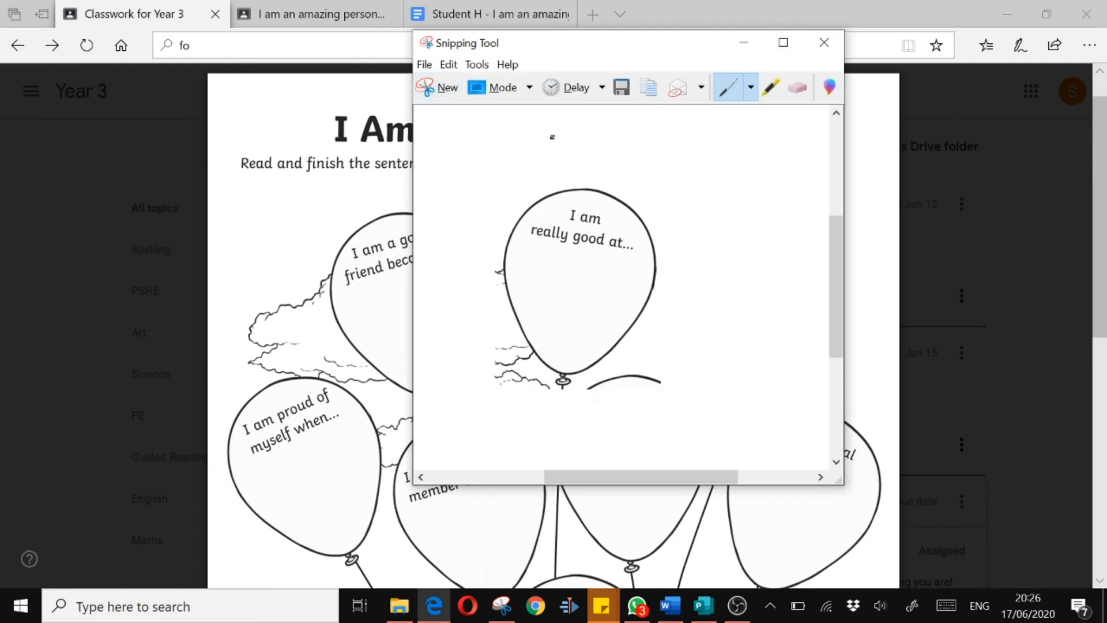
Save the snip as a PNG in the GOOGLE CLASSROOM folder under a balloon file name, and return to the assignment's Google Doc
left_click(424, 64)
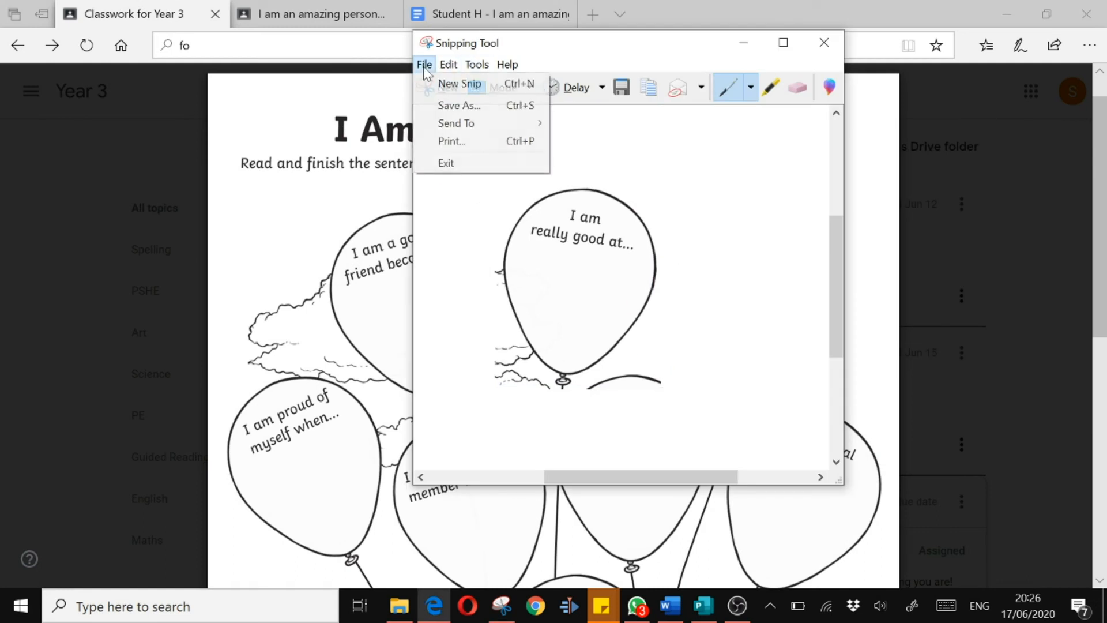
left_click(443, 105)
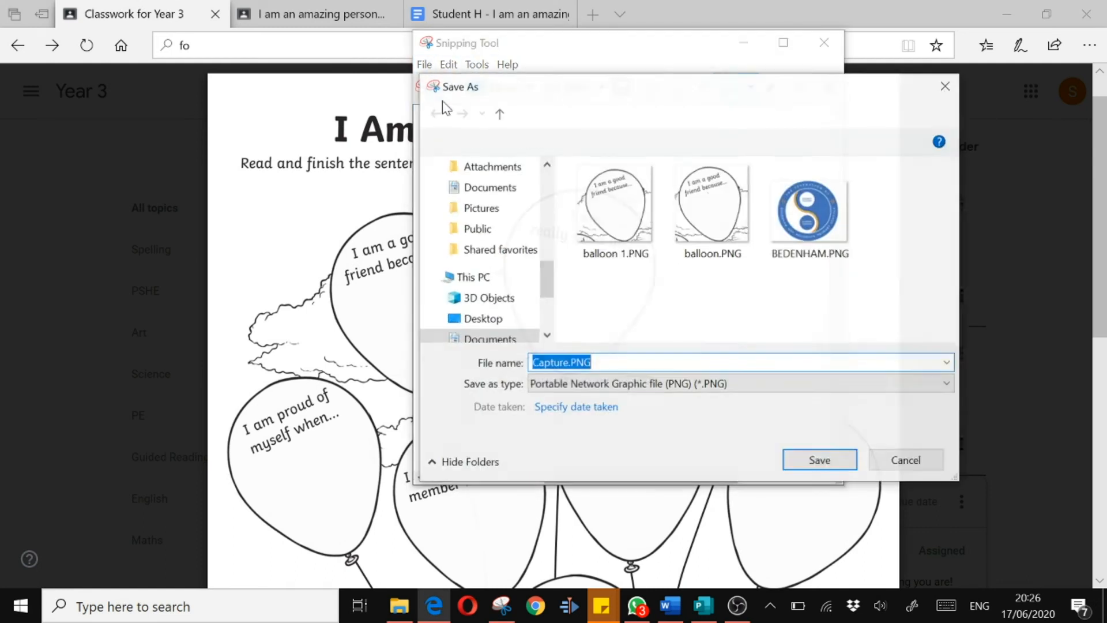
type("b")
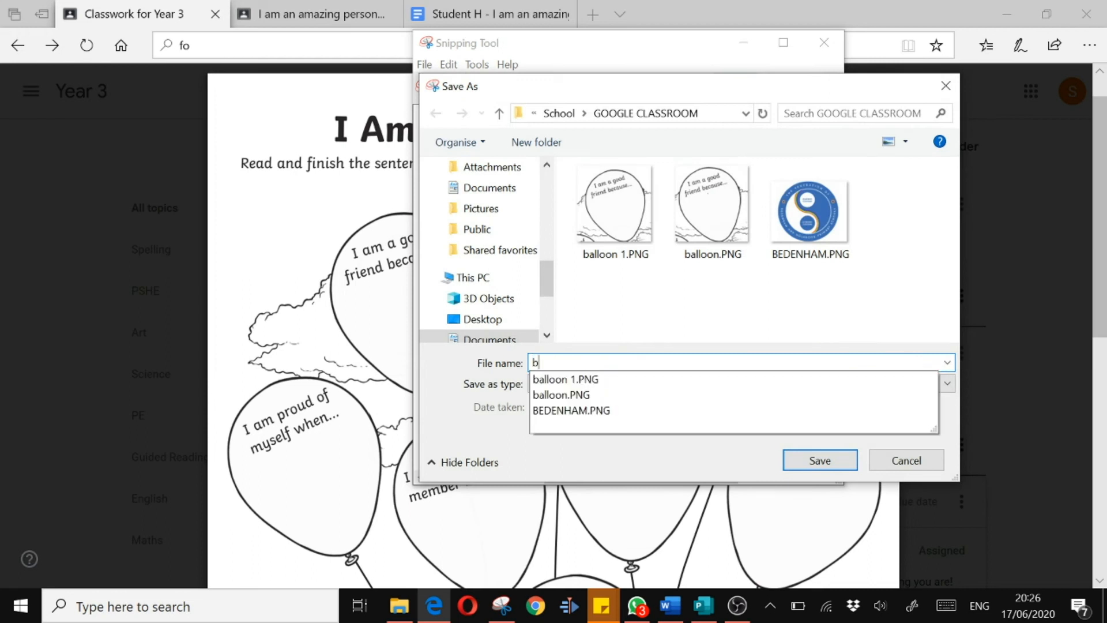
type("alloon")
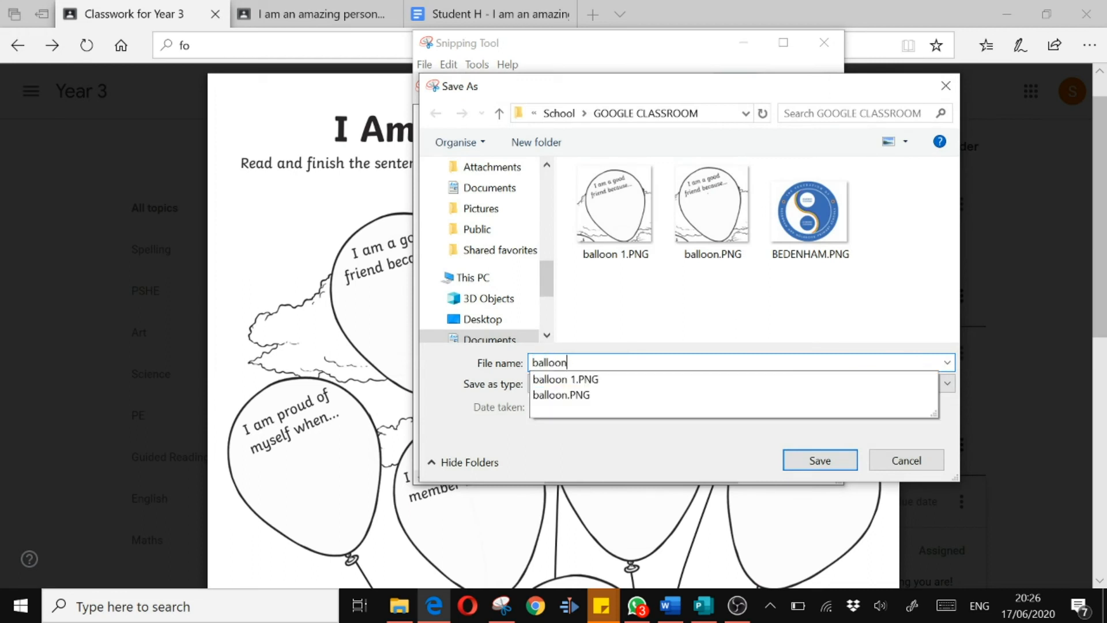
key("Return")
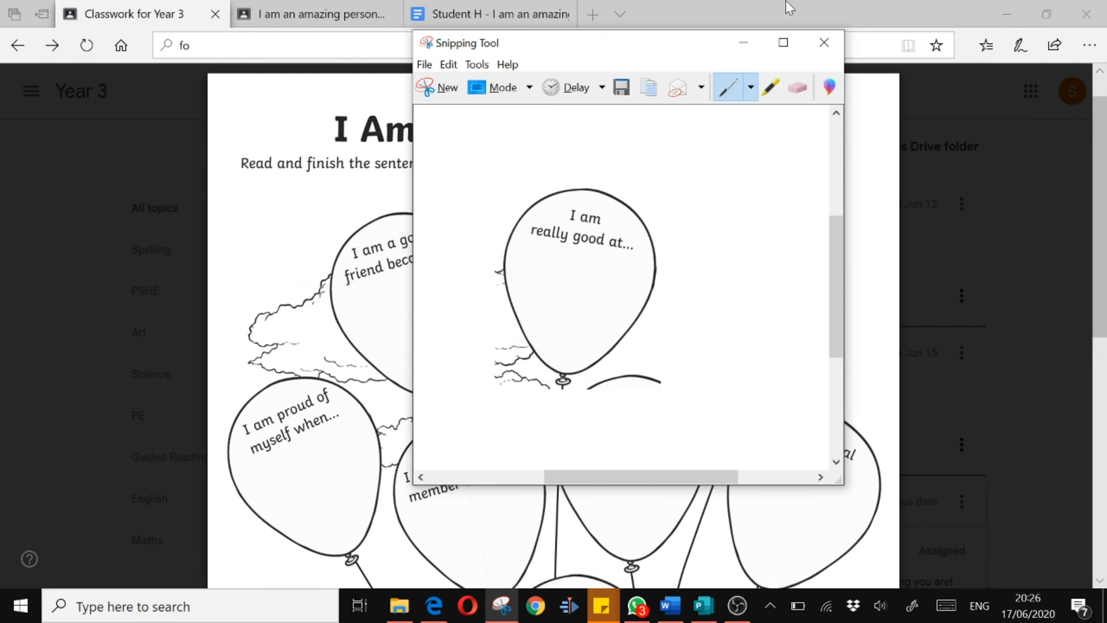
left_click(492, 13)
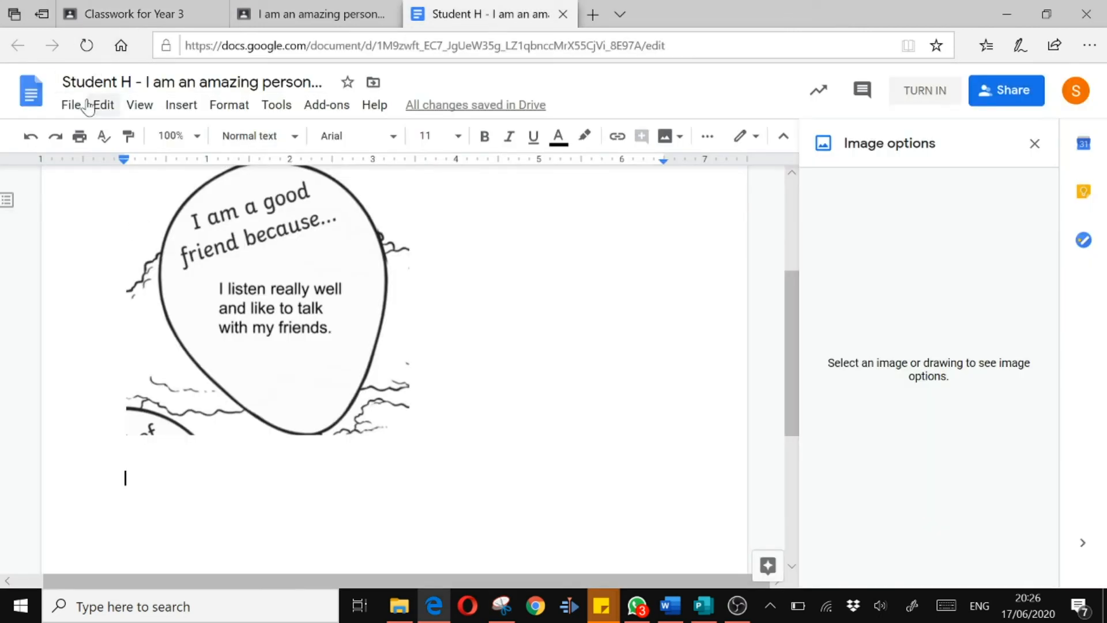
Insert the saved "I am really good at..." balloon snip from the computer below the first balloon
left_click(181, 106)
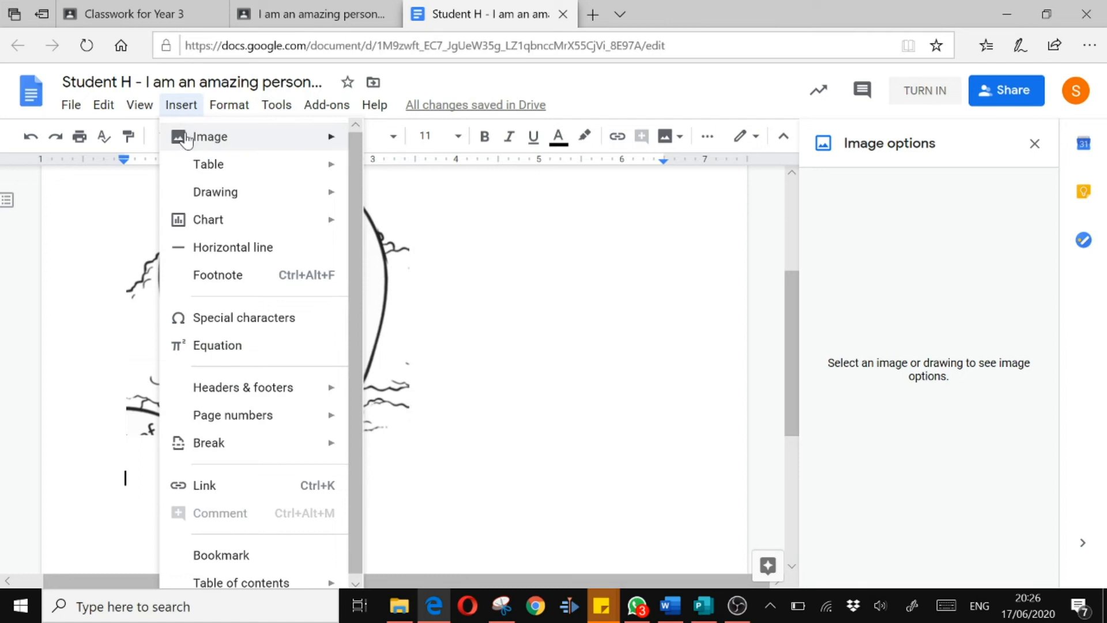
mouse_move(184, 137)
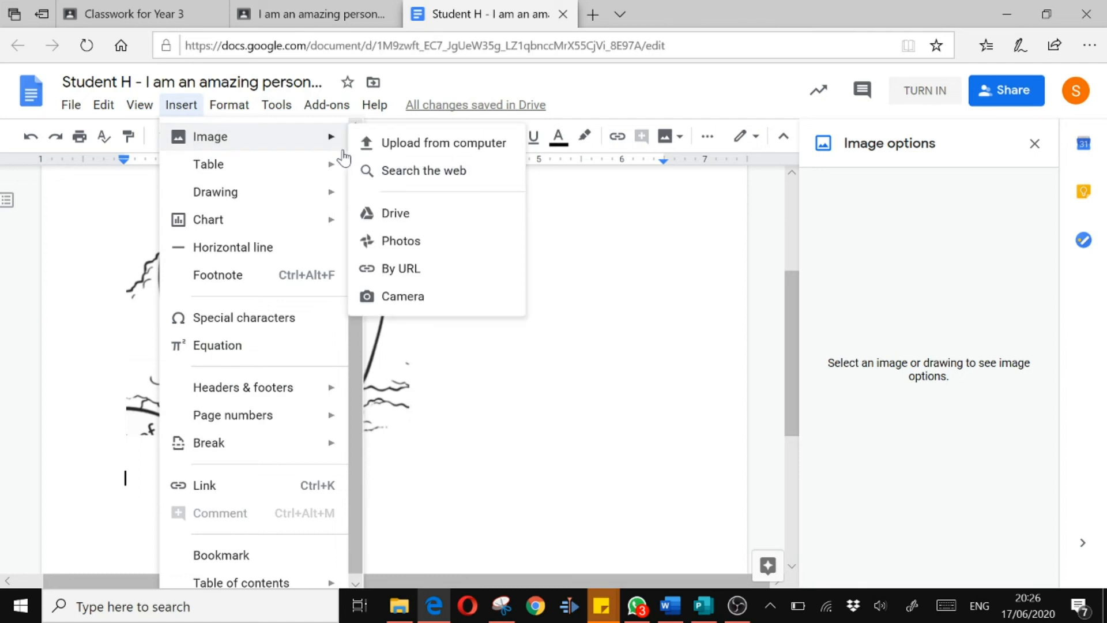
left_click(416, 145)
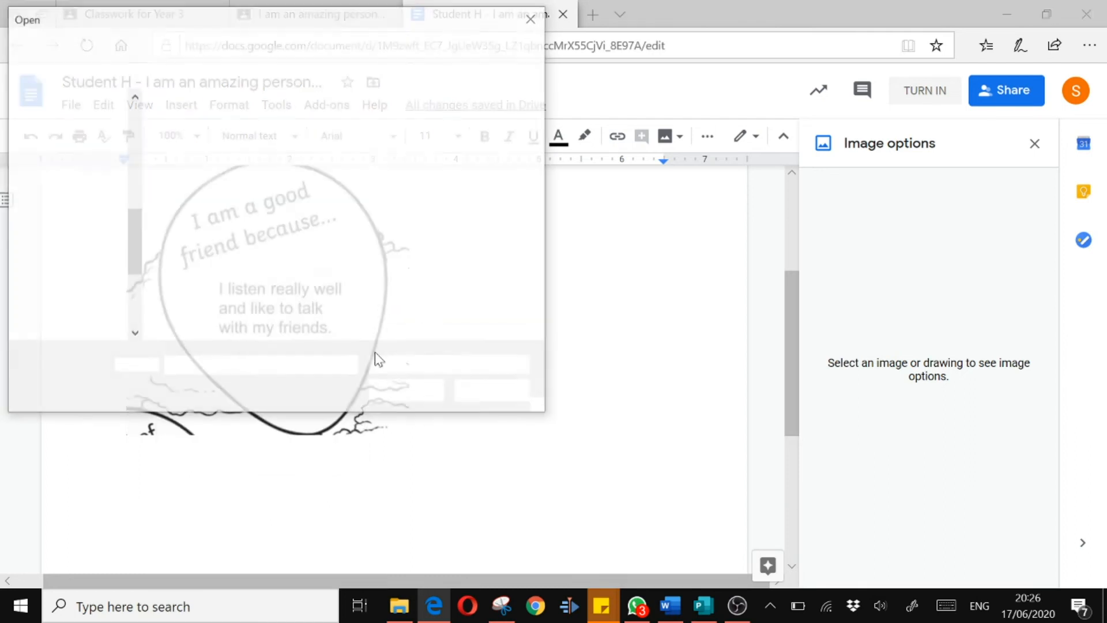
left_click(300, 173)
double_click(300, 173)
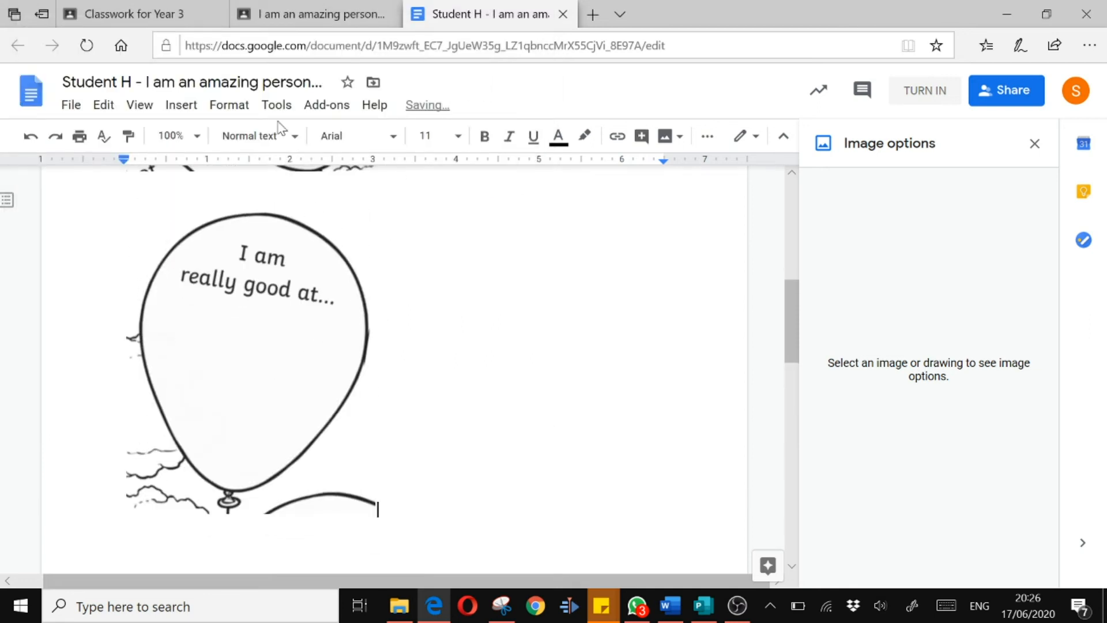
Check the balloon prompt on the worksheet PDF and draw a text box about 2.2 by 2.8 inches in a new drawing
left_click(176, 112)
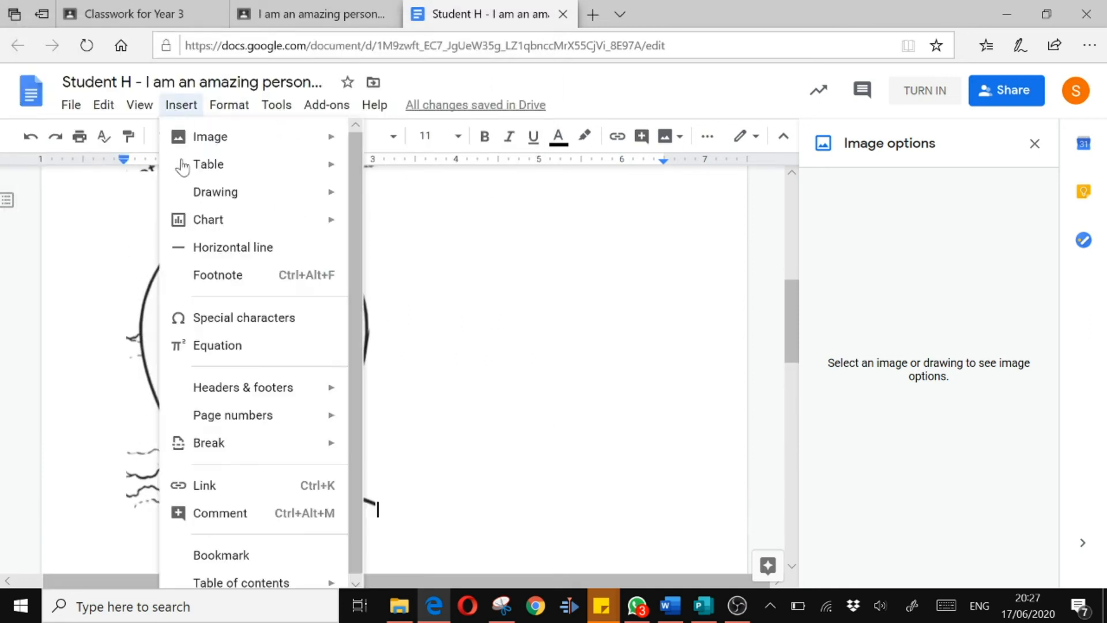
mouse_move(193, 190)
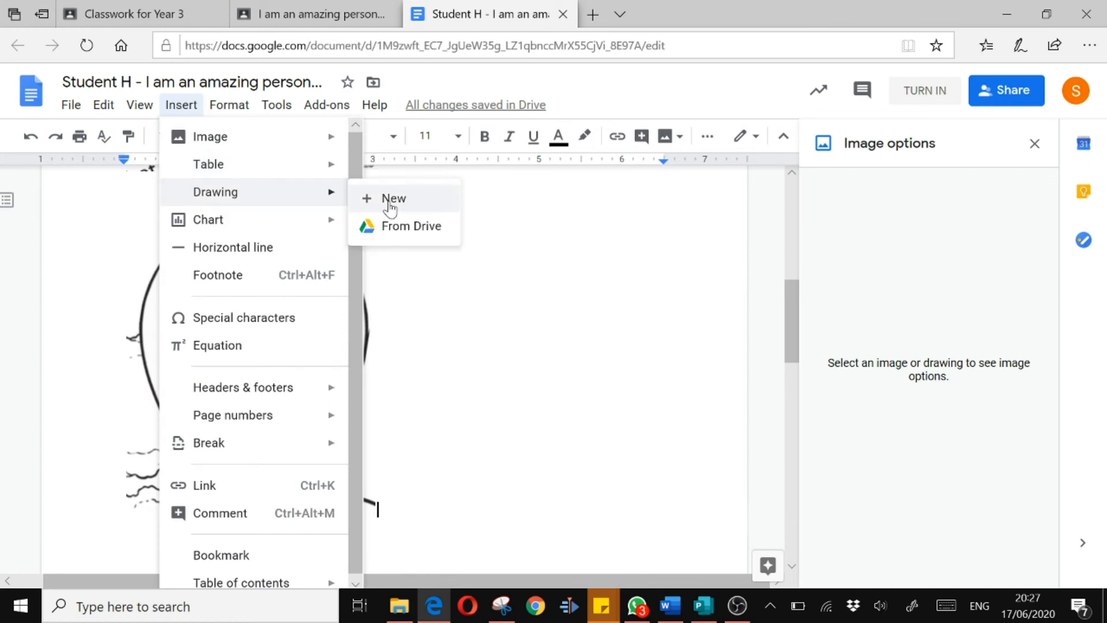
left_click(391, 202)
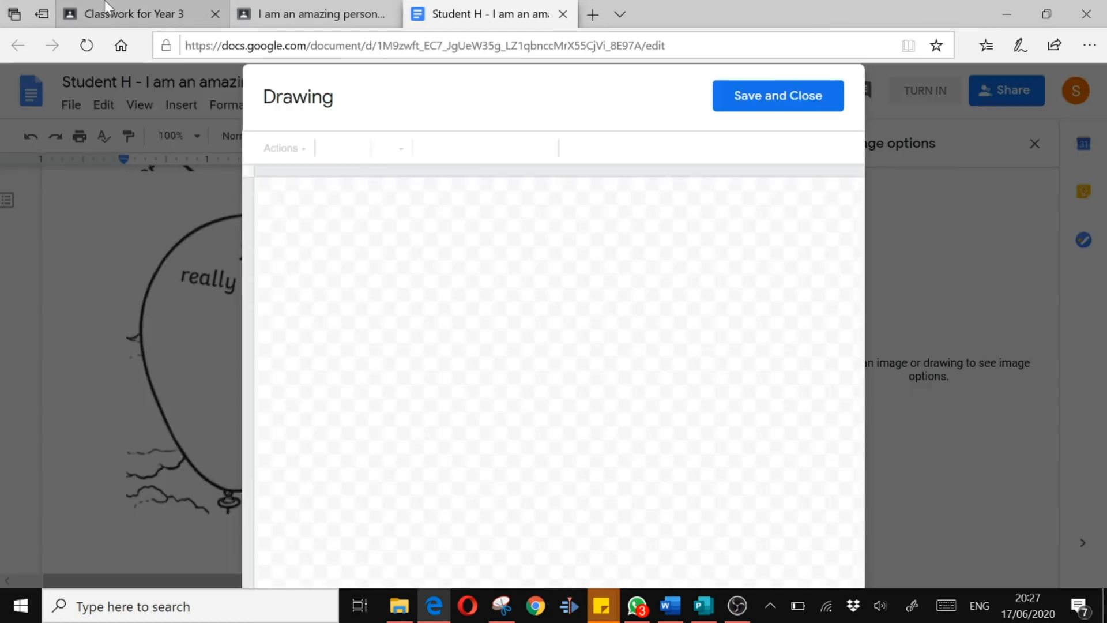
left_click(106, 7)
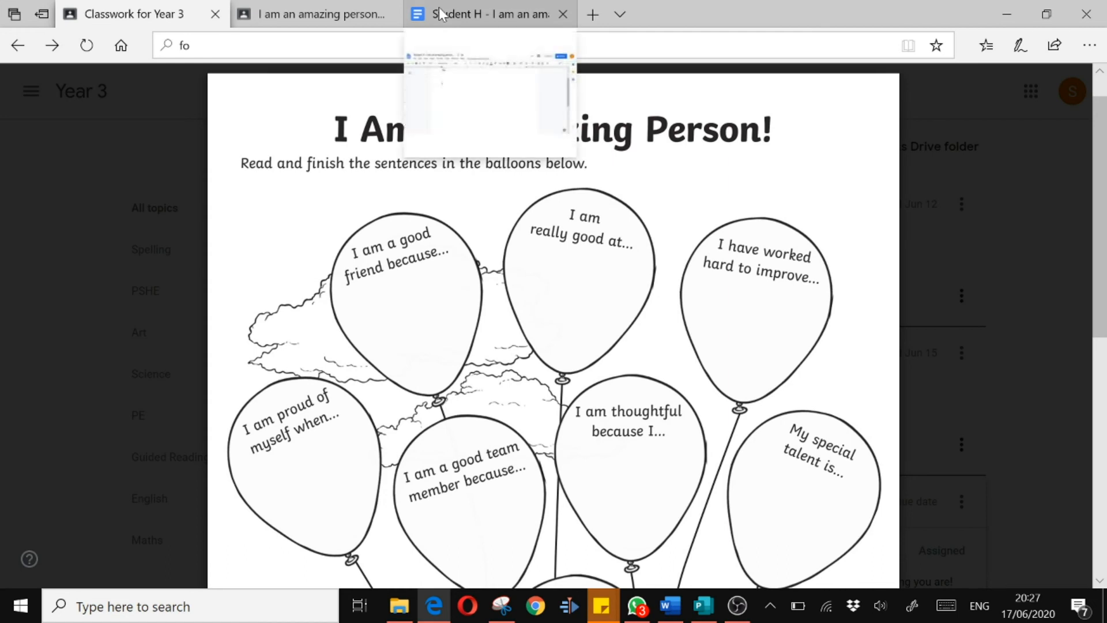
left_click(441, 13)
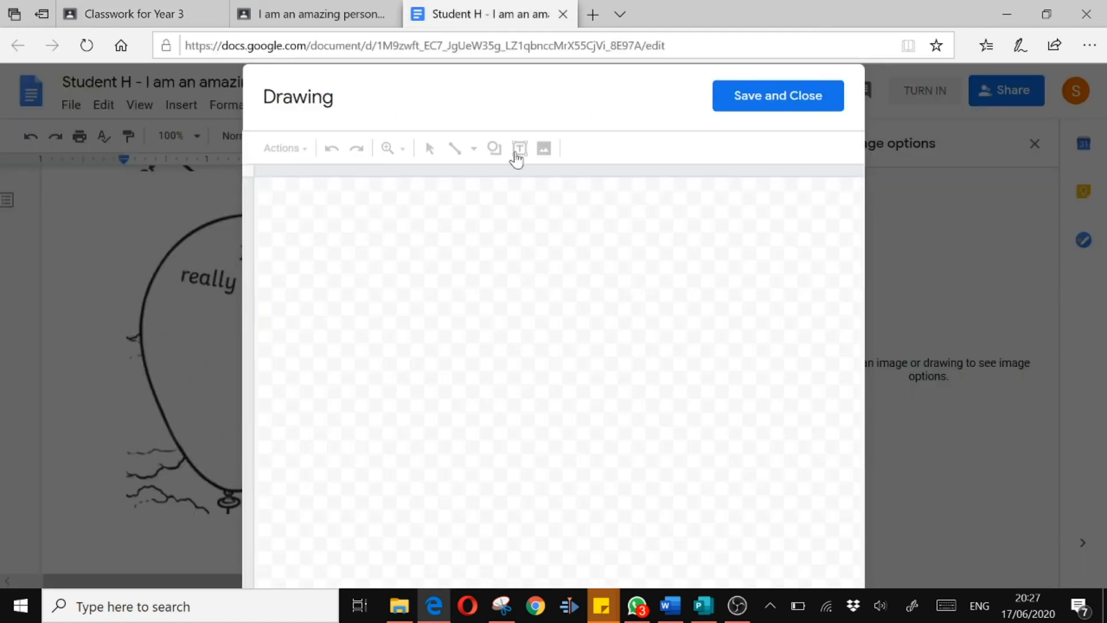
left_click(519, 149)
left_click_drag(343, 234, 521, 457)
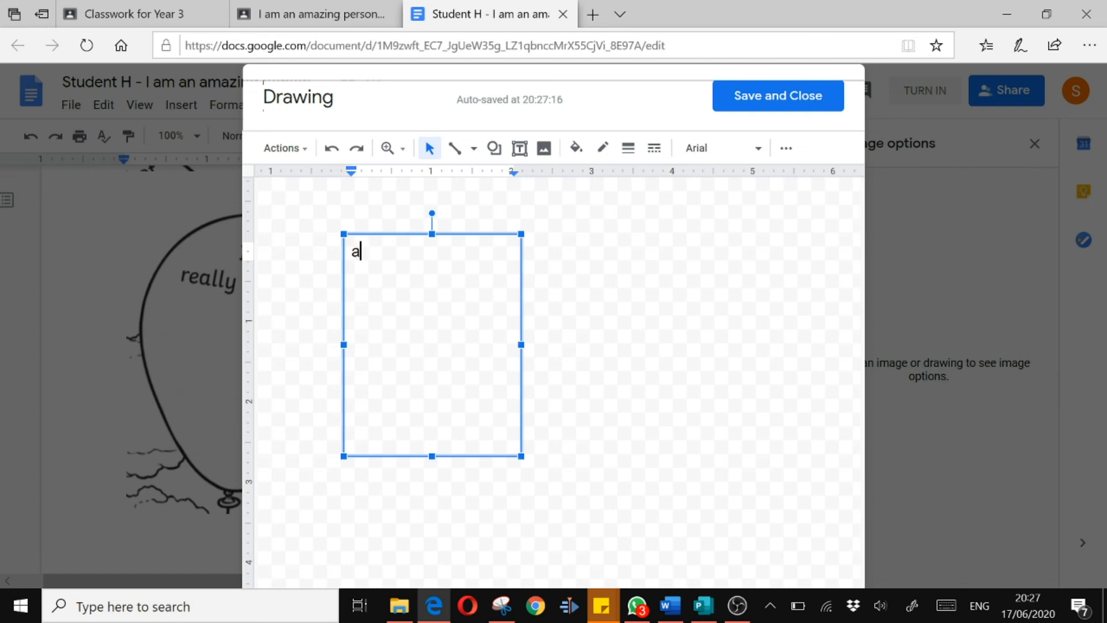
Begin the answer with lowercase "art.", undoing the automatic capitalisation and checking the prompt on the worksheet PDF
type("art.")
key("ctrl+z")
left_click(126, 16)
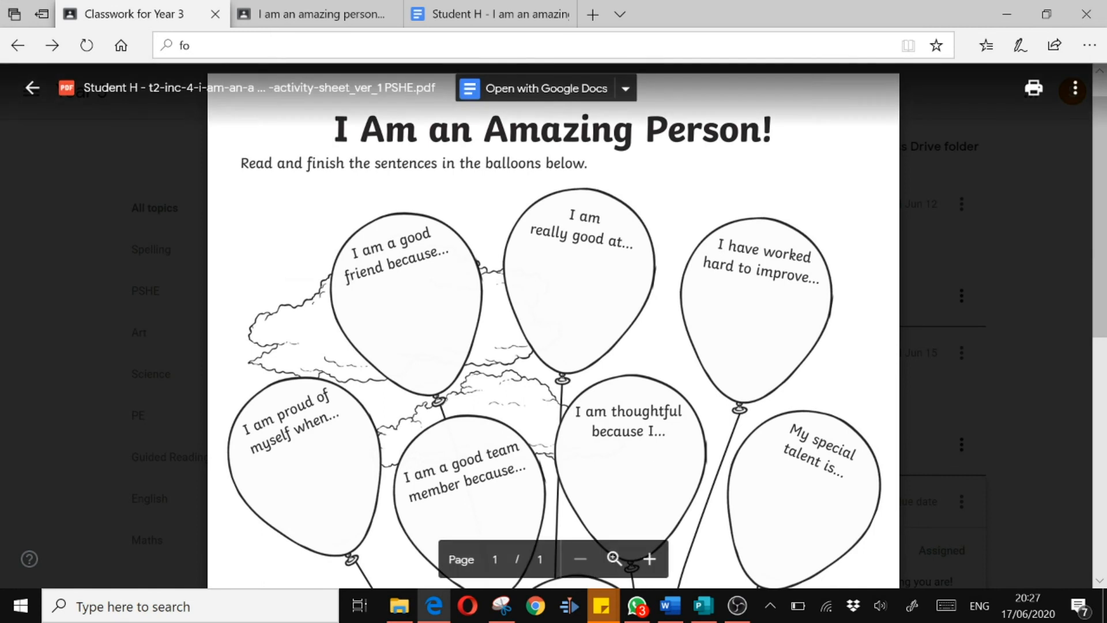
left_click(490, 14)
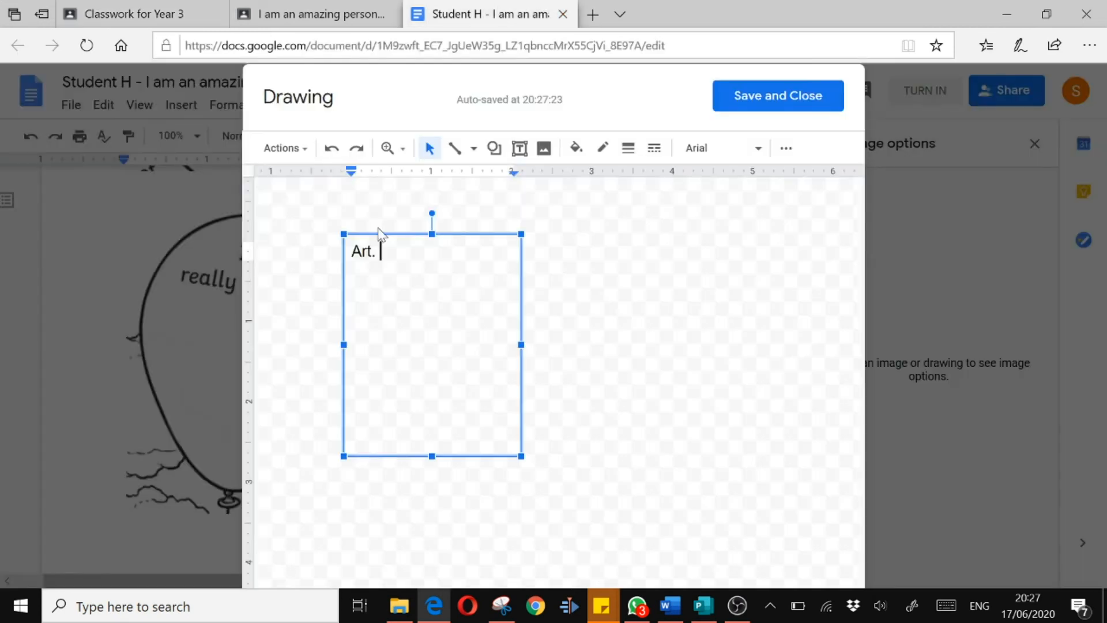
key("ctrl+z")
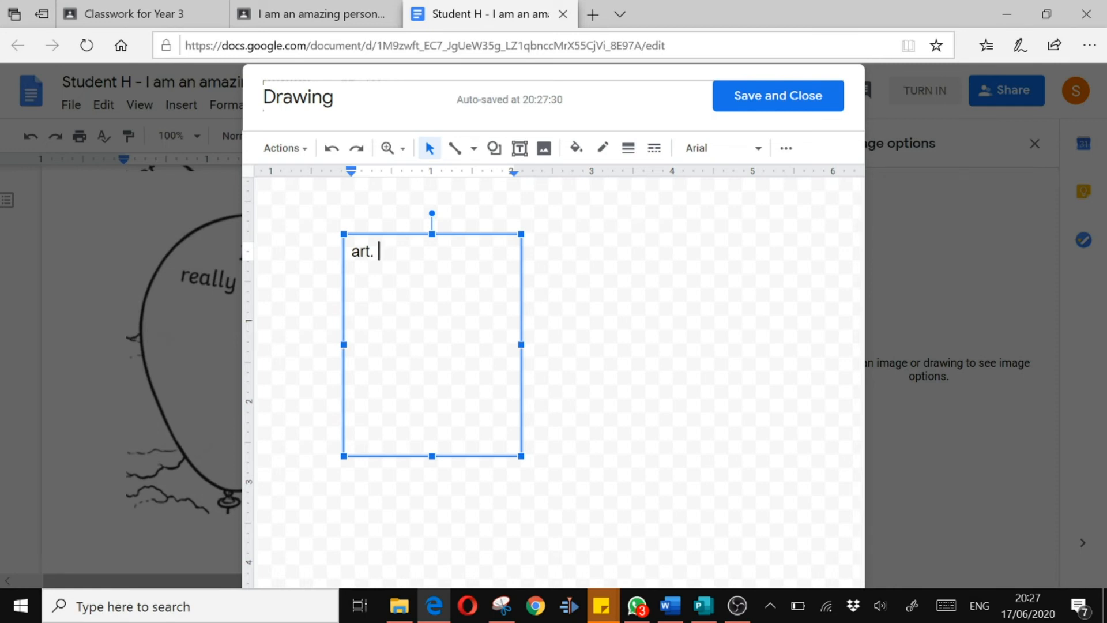
Complete the answer as "...art. I love painting the most and paint pictures for my family."
type("...")
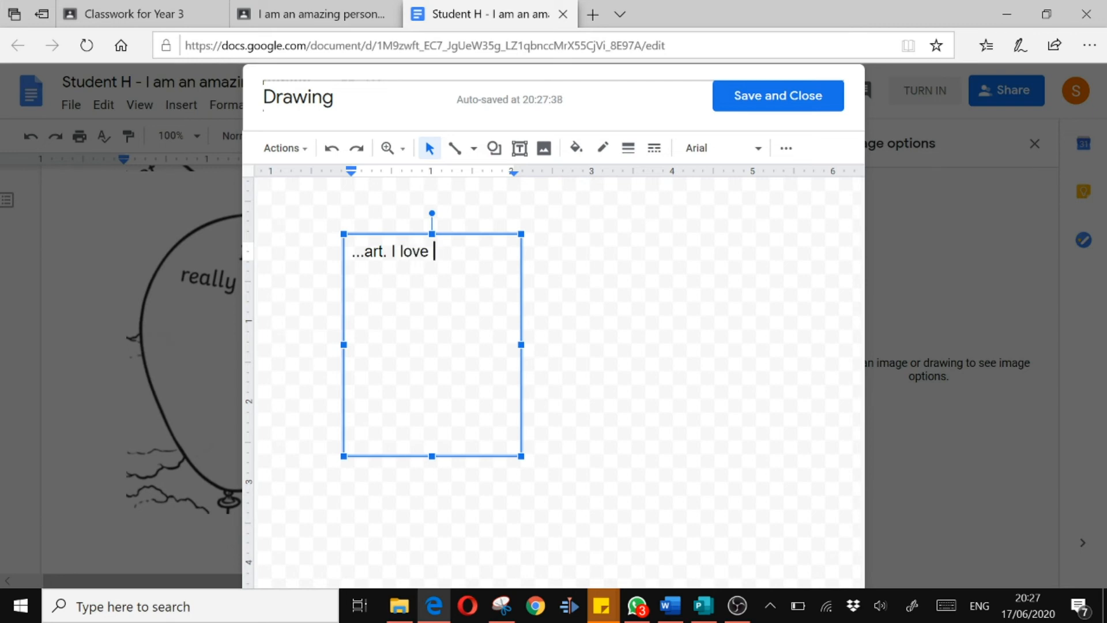
type("ting the most and pai")
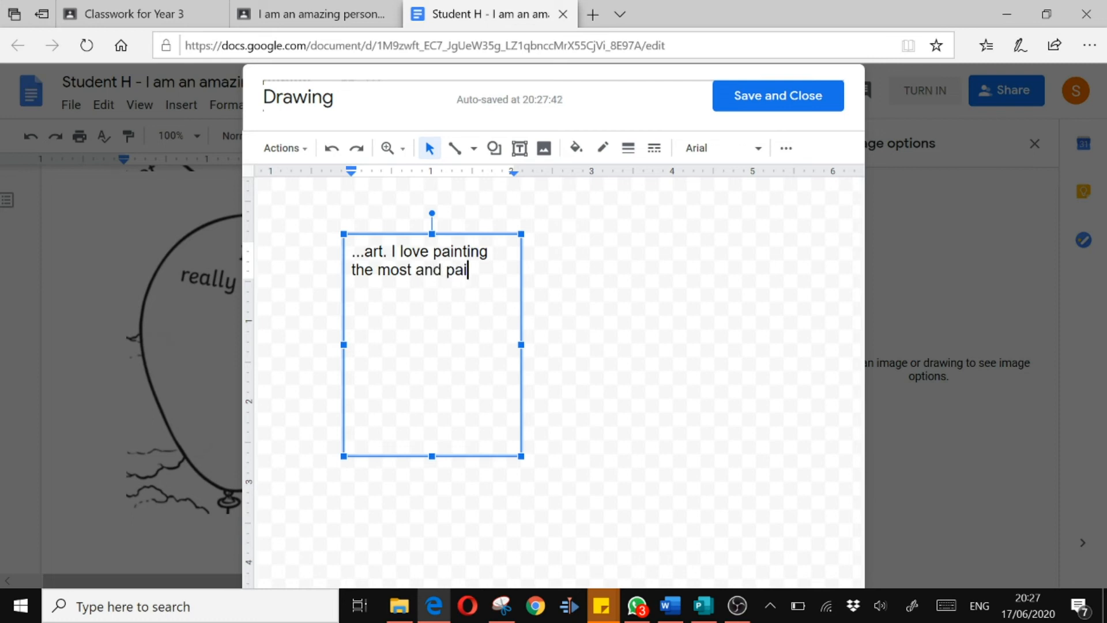
type("nt pictures for me")
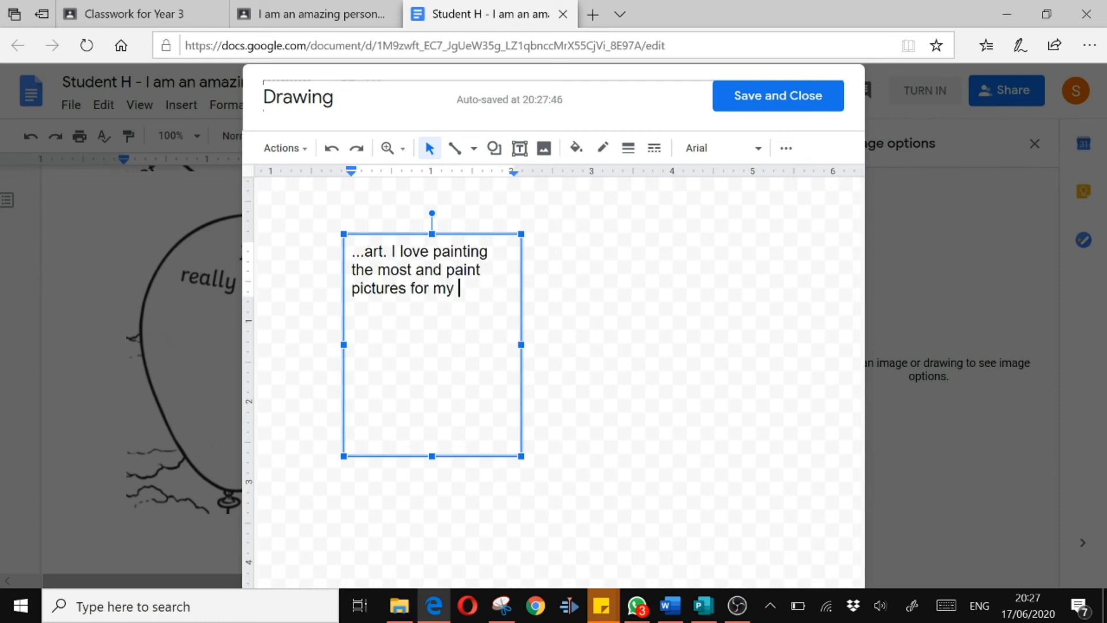
type(" family.")
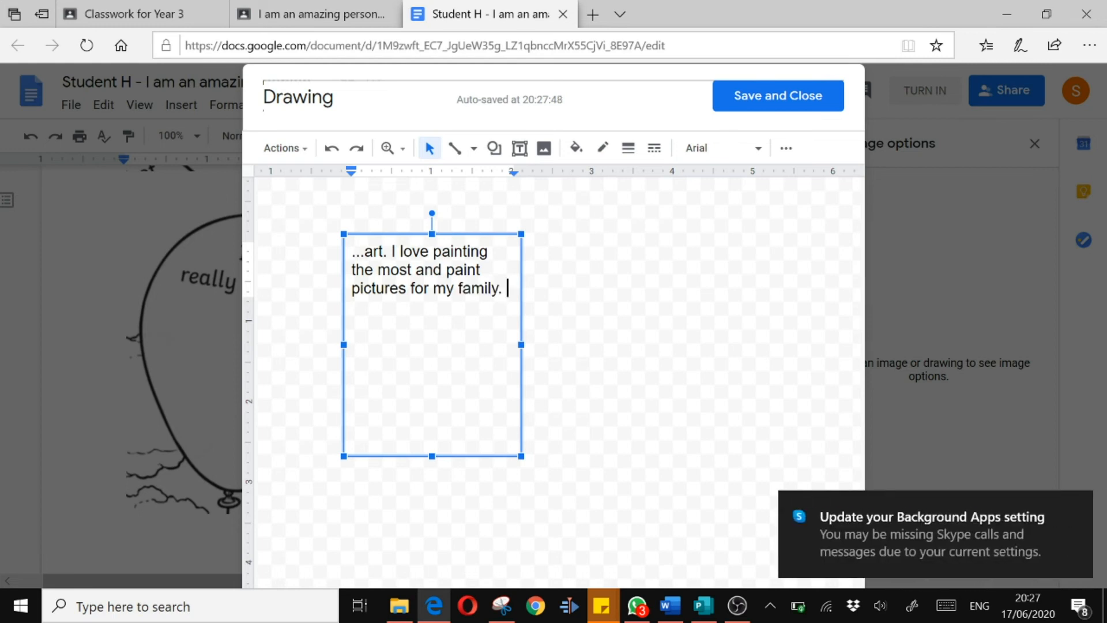
Shorten the text box to fit its three lines and save the drawing into the document
left_click_drag(433, 457, 435, 322)
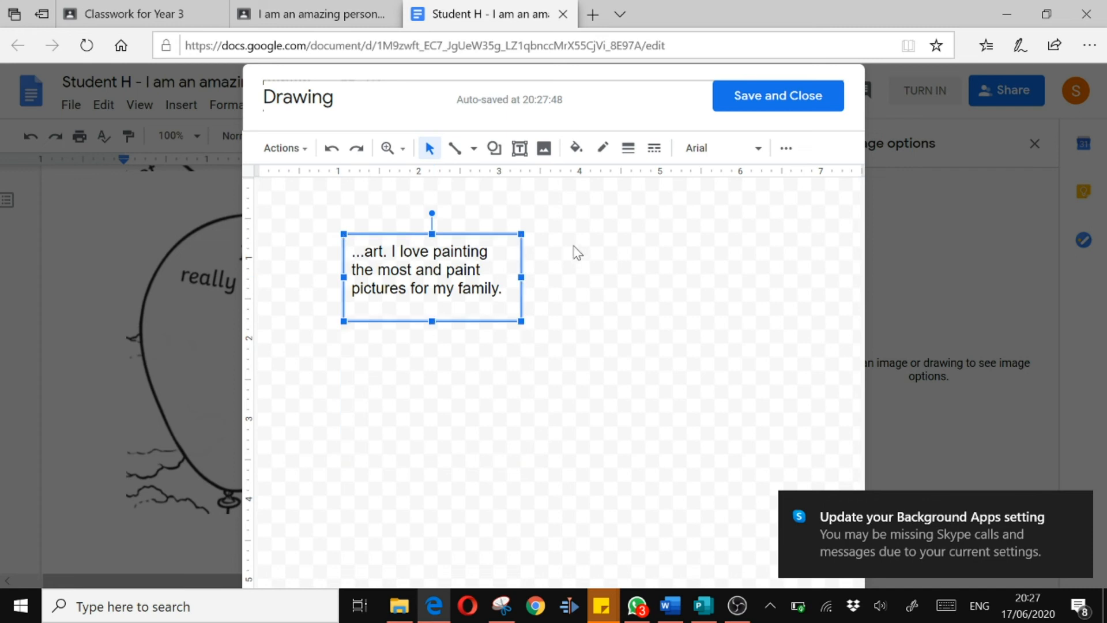
left_click(742, 96)
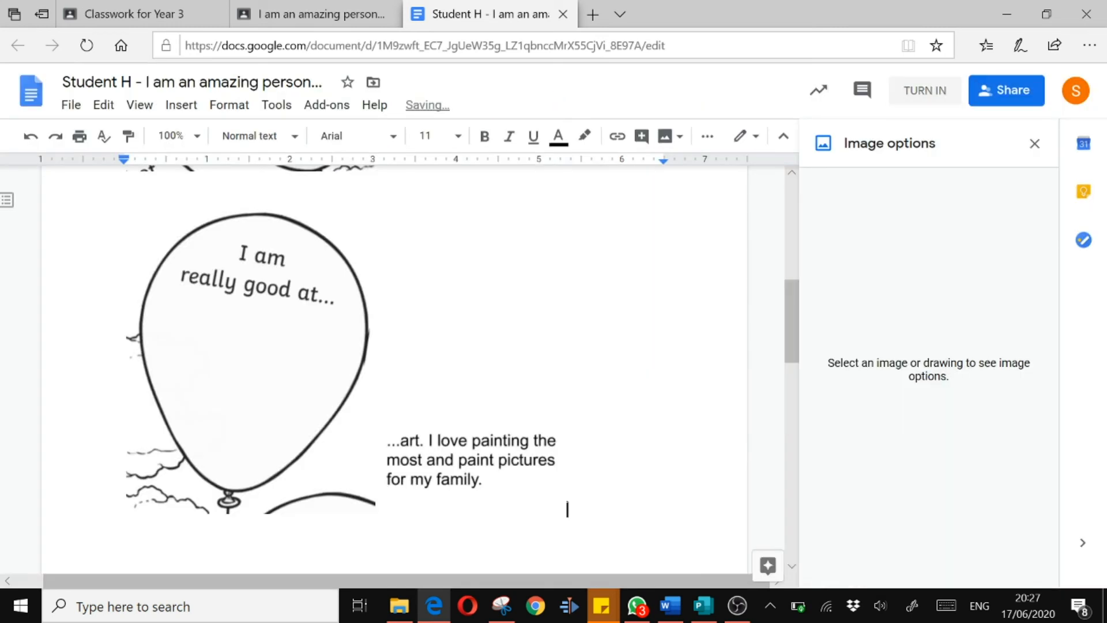
Set the text wrapping style to Wrap text for both the answer text box and the "I am really good at..." balloon image
left_click(483, 422)
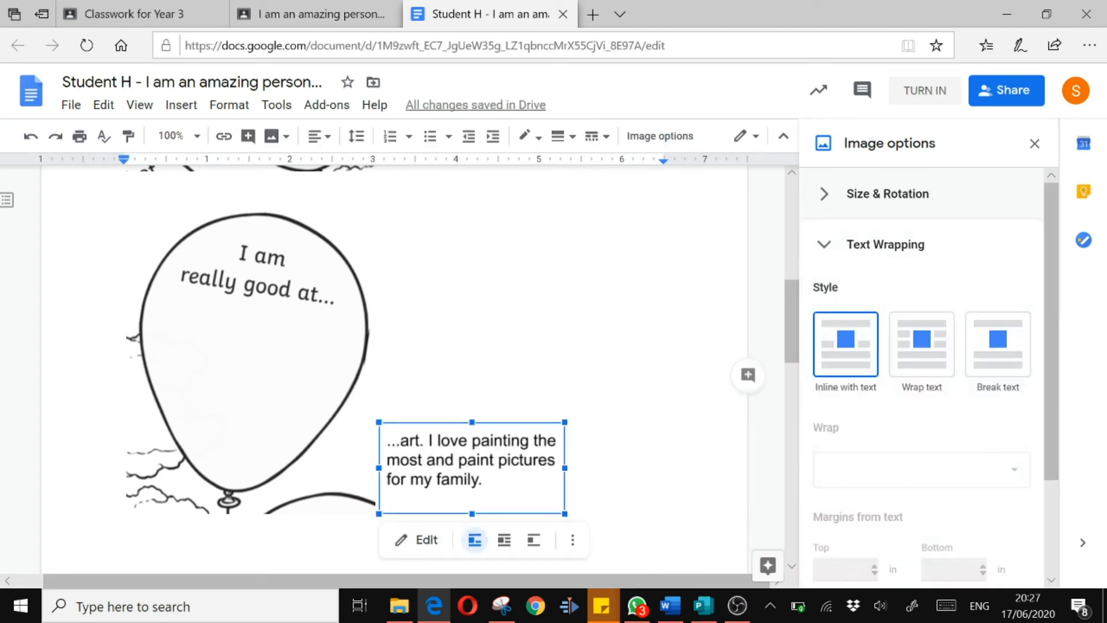
left_click(917, 352)
scroll(333, 415, "down", 3)
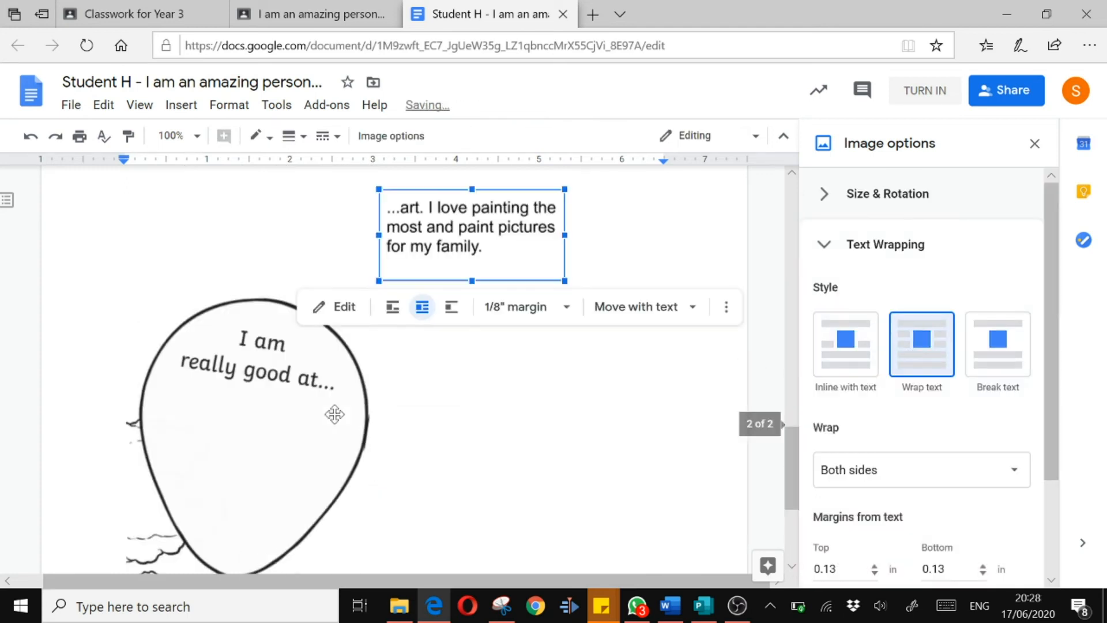
left_click(287, 398)
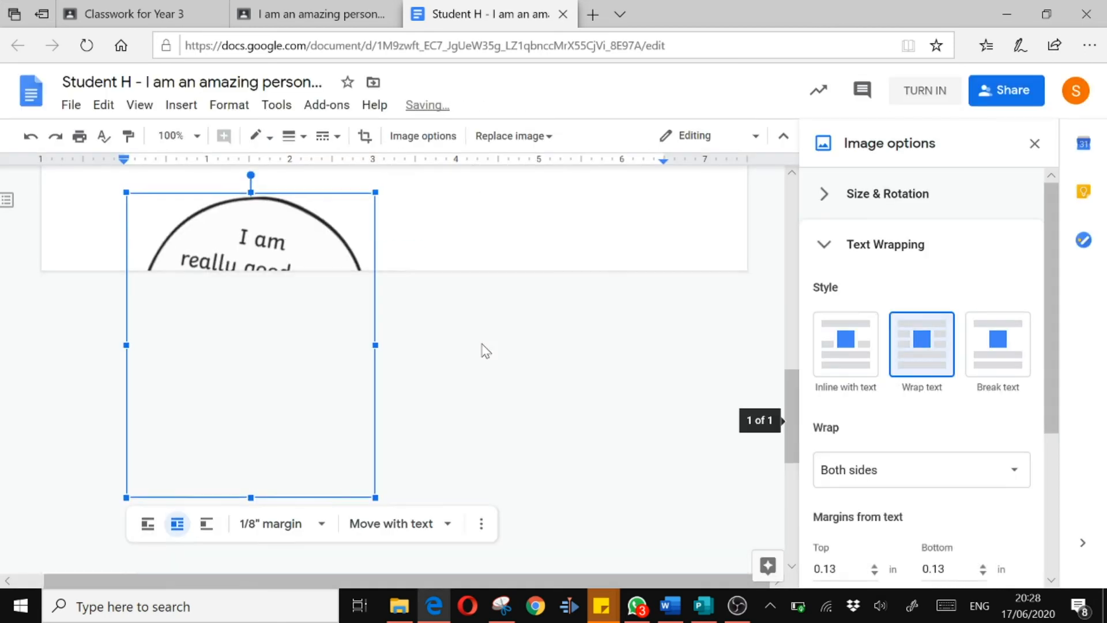
scroll(483, 345, "up", 5)
scroll(387, 399, "down", 2)
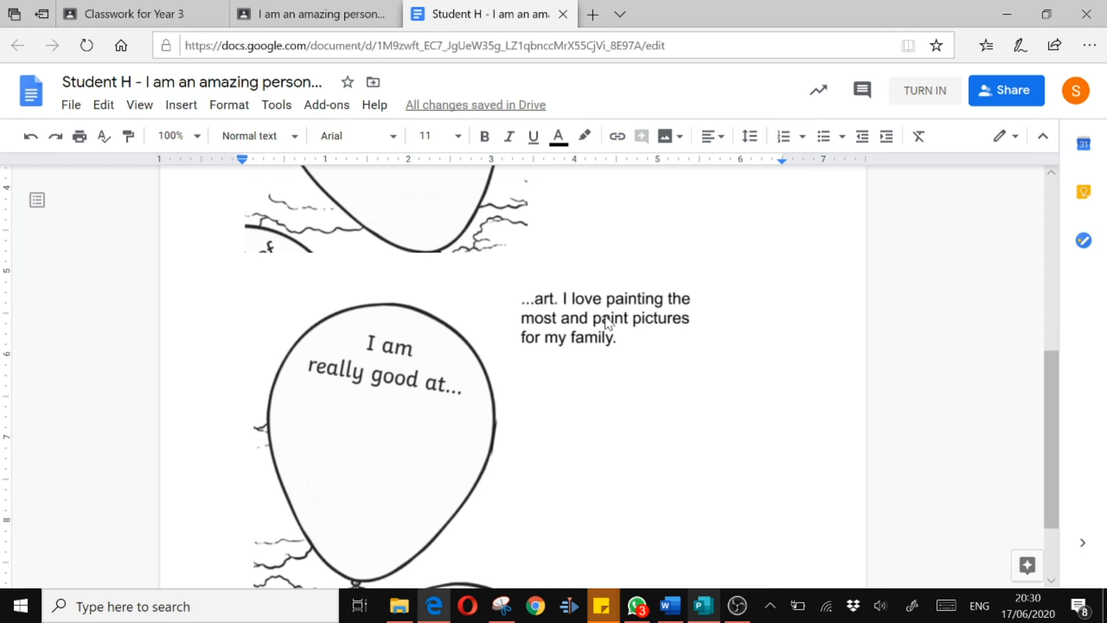
Move the art answer text box inside the "I am really good at..." balloon, below its prompt, and deselect it
left_click(607, 323)
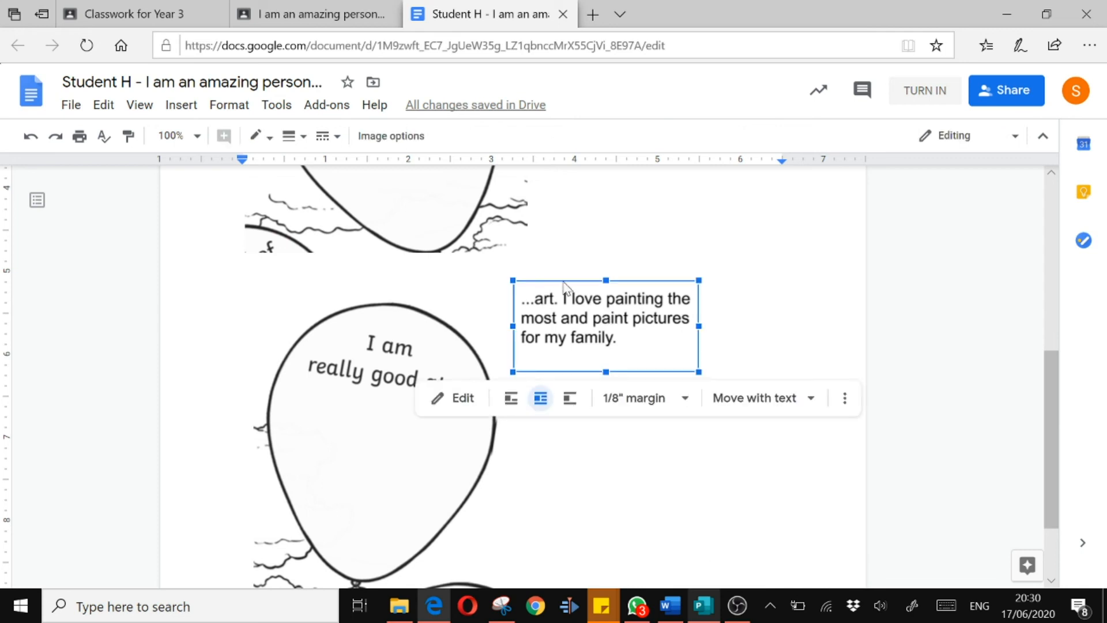
left_click_drag(567, 301, 356, 452)
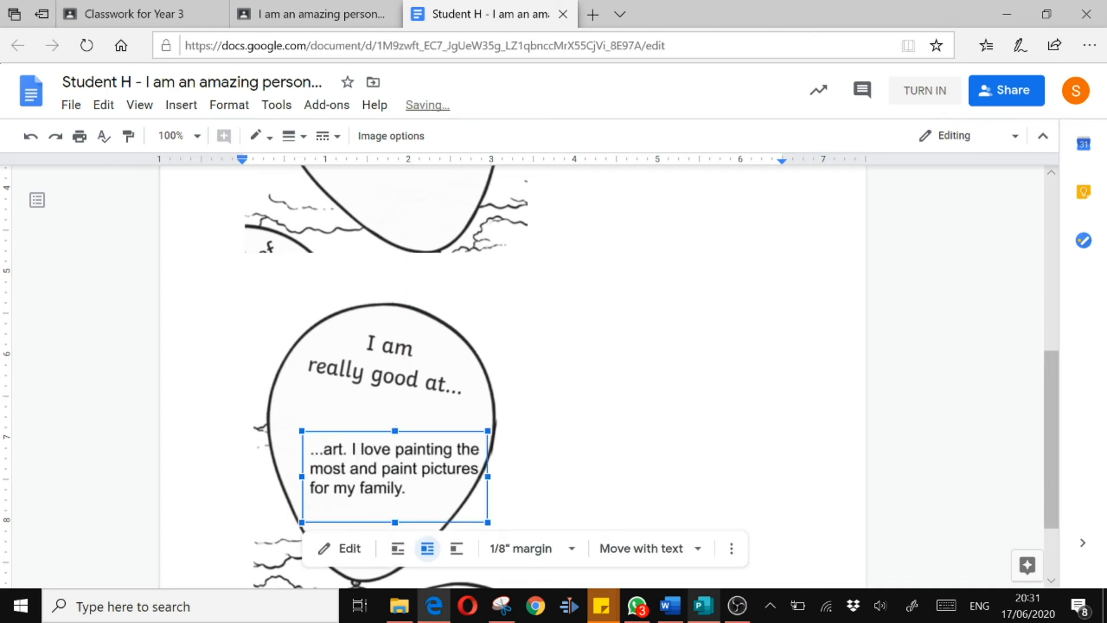
left_click(513, 324)
Review the whole document, from the Name, Date and Title lines through both completed balloons
scroll(514, 324, "up", 2)
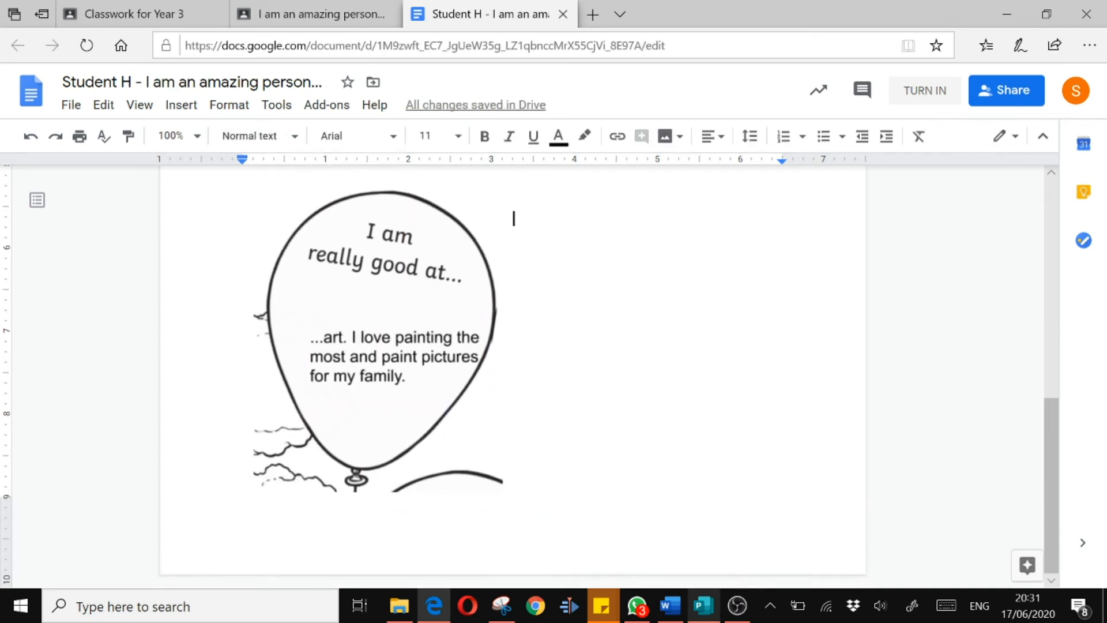
scroll(514, 444, "up", 4)
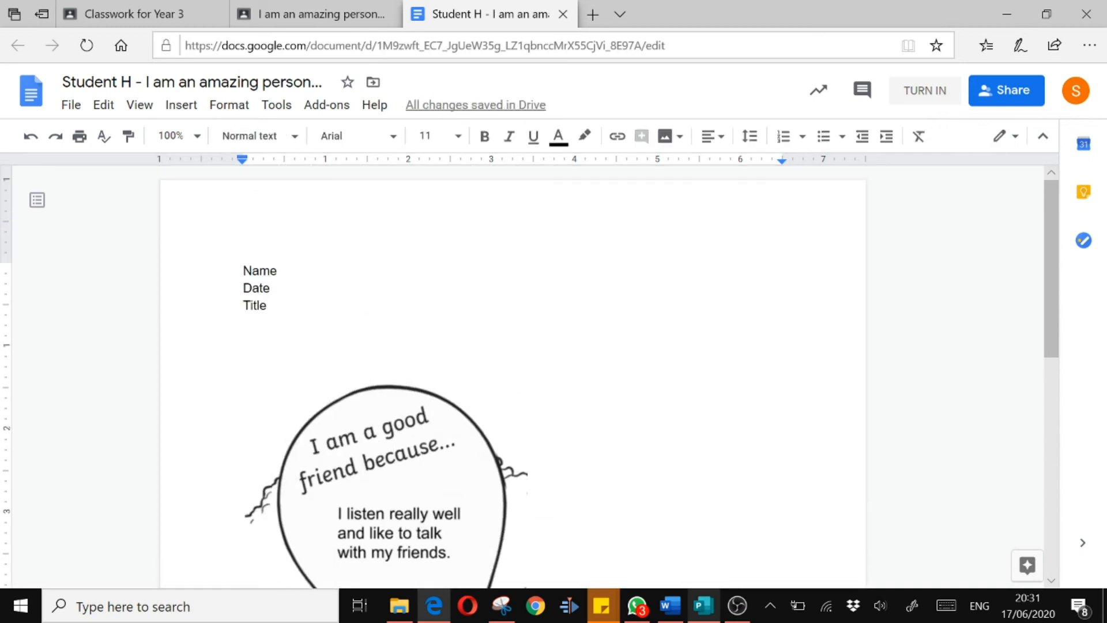
scroll(513, 454, "down", 4)
scroll(513, 454, "down", 4)
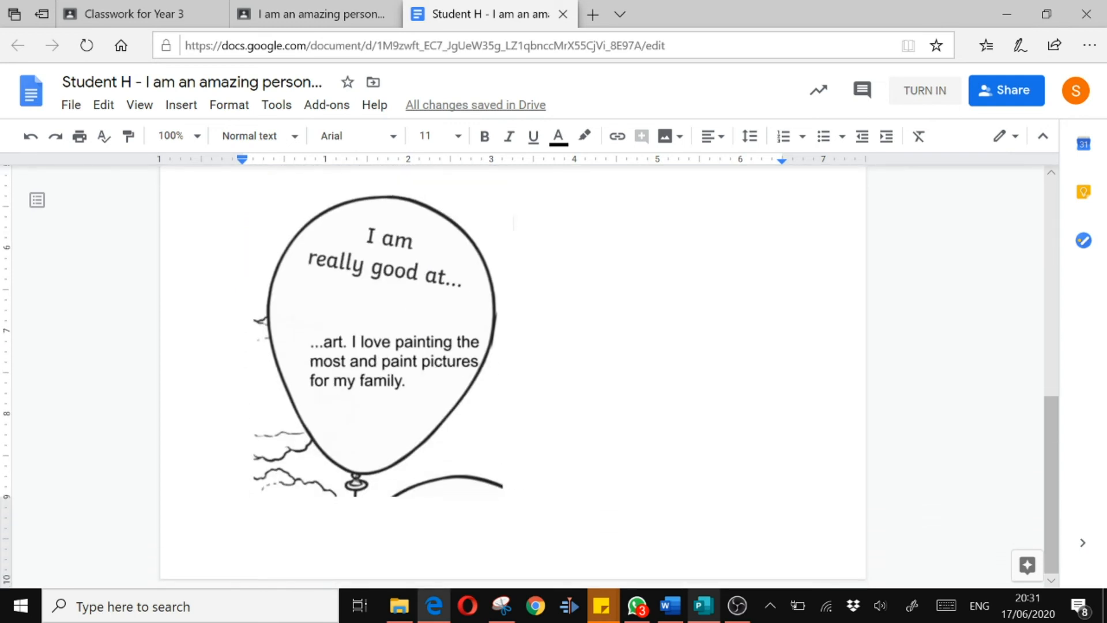
scroll(513, 492, "up", 5)
scroll(513, 492, "up", 5)
scroll(514, 323, "down", 7)
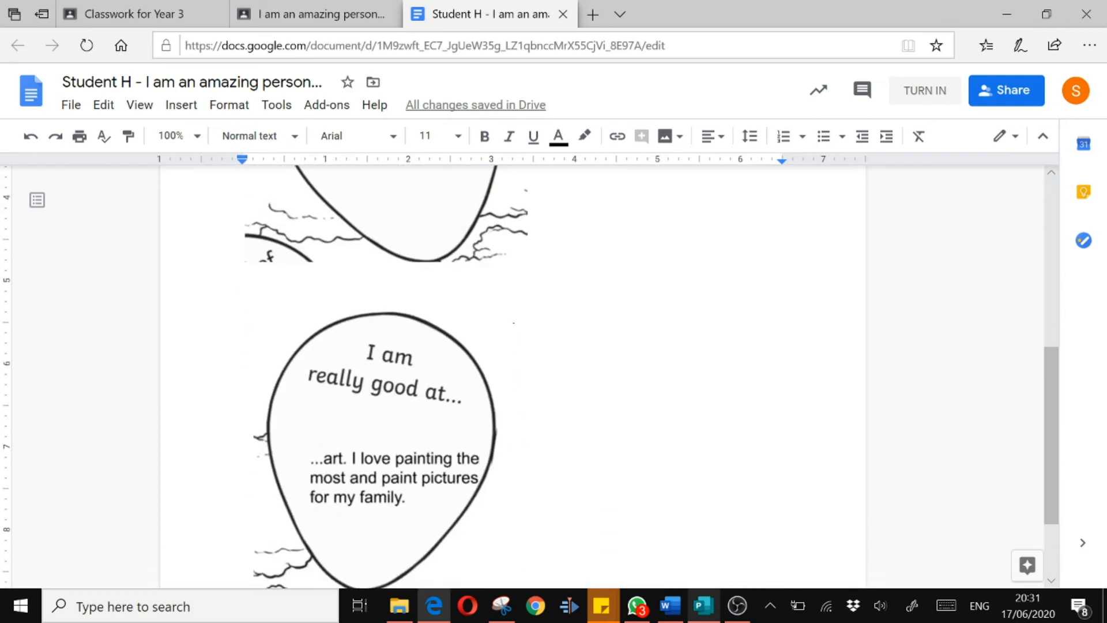
scroll(514, 339, "up", 5)
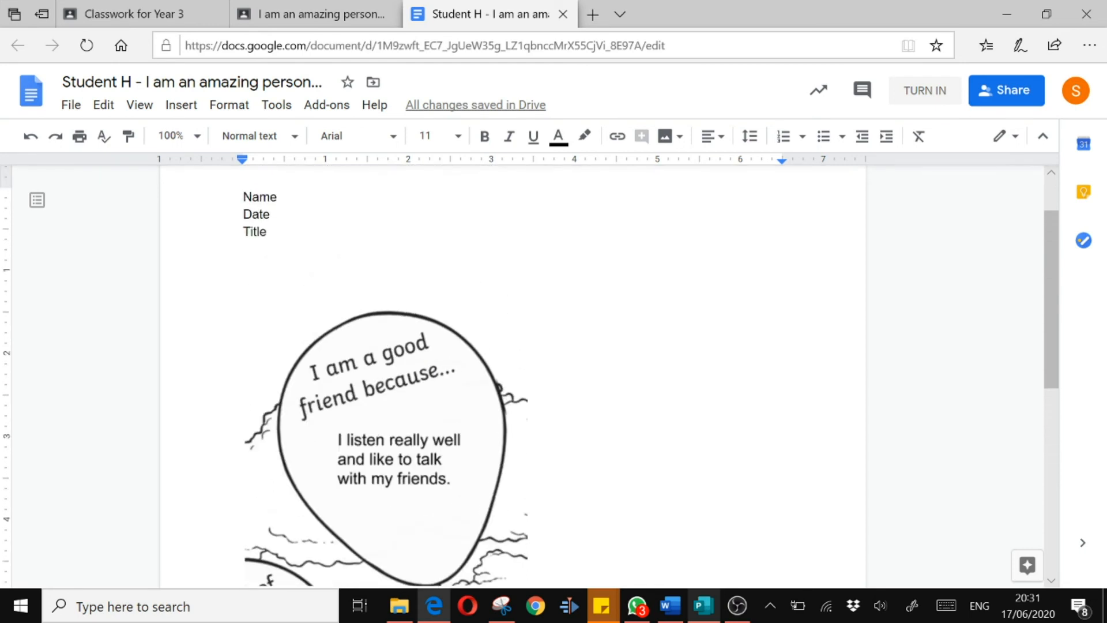
scroll(514, 323, "up", 2)
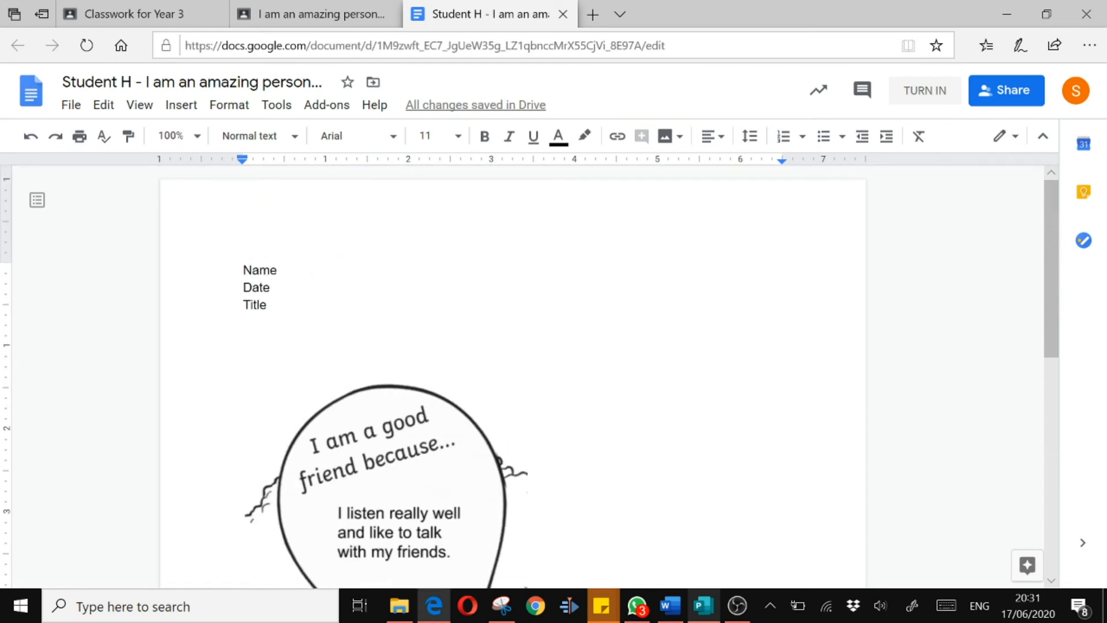
scroll(514, 299, "down", 7)
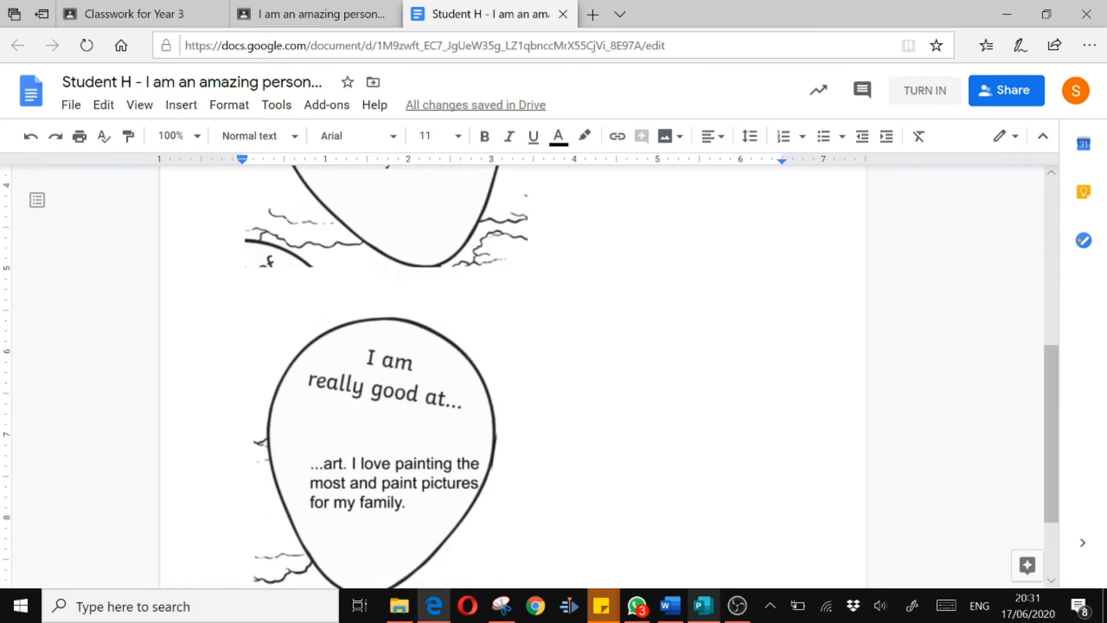
scroll(386, 378, "up", 7)
scroll(386, 378, "down", 3)
scroll(513, 322, "down", 2)
scroll(514, 353, "up", 6)
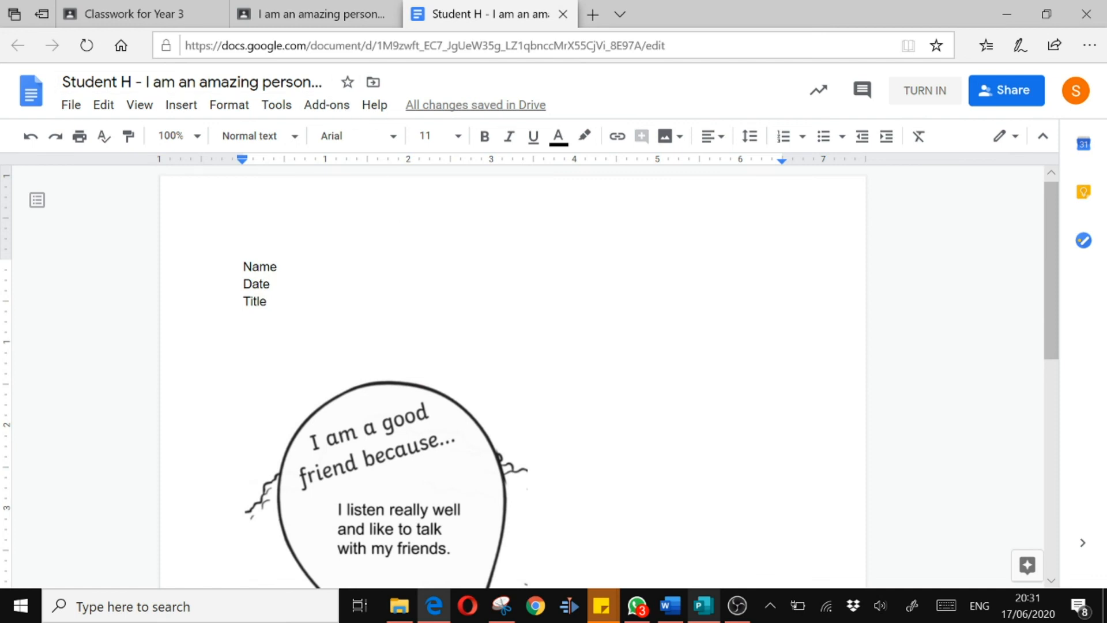
Clear the whole document, deleting the text, both balloon images and the leftover art answer text box
left_click(370, 409)
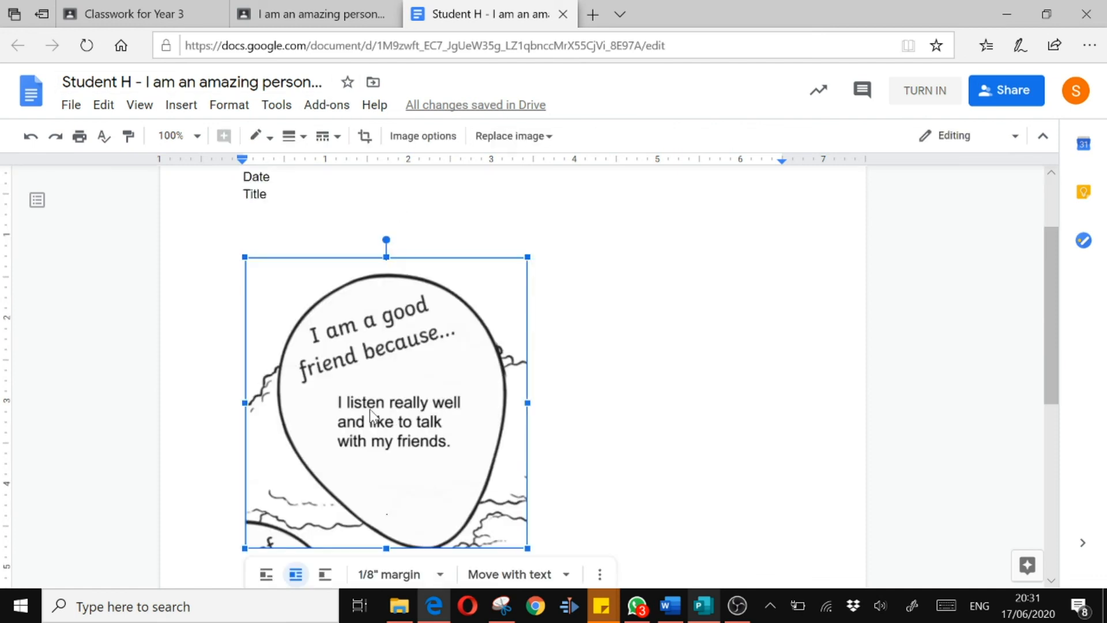
key("ctrl+a")
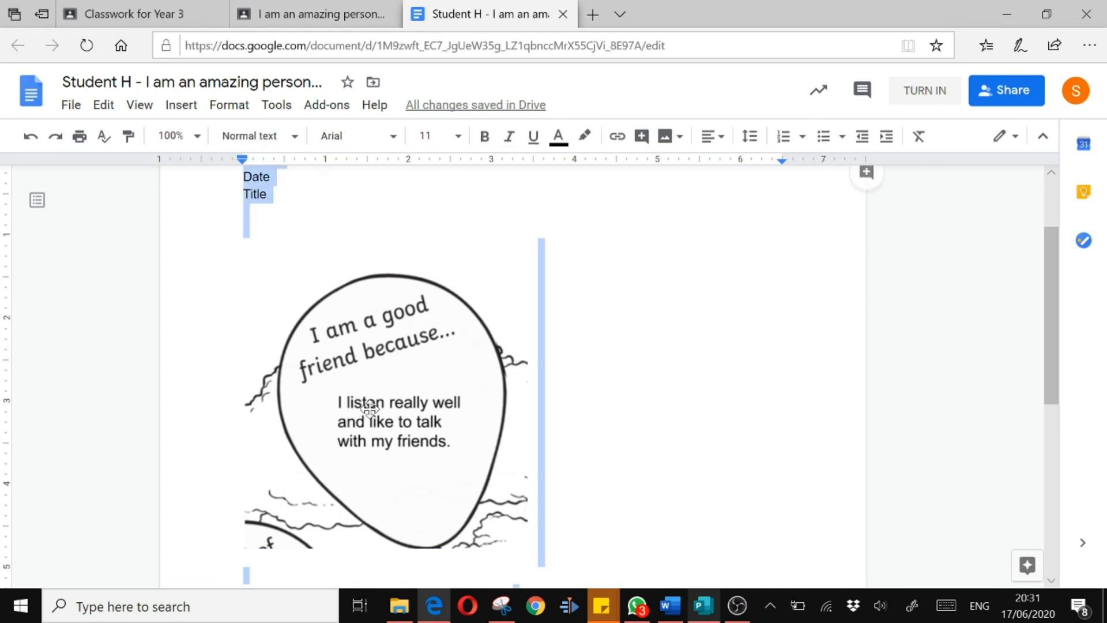
key("BackSpace")
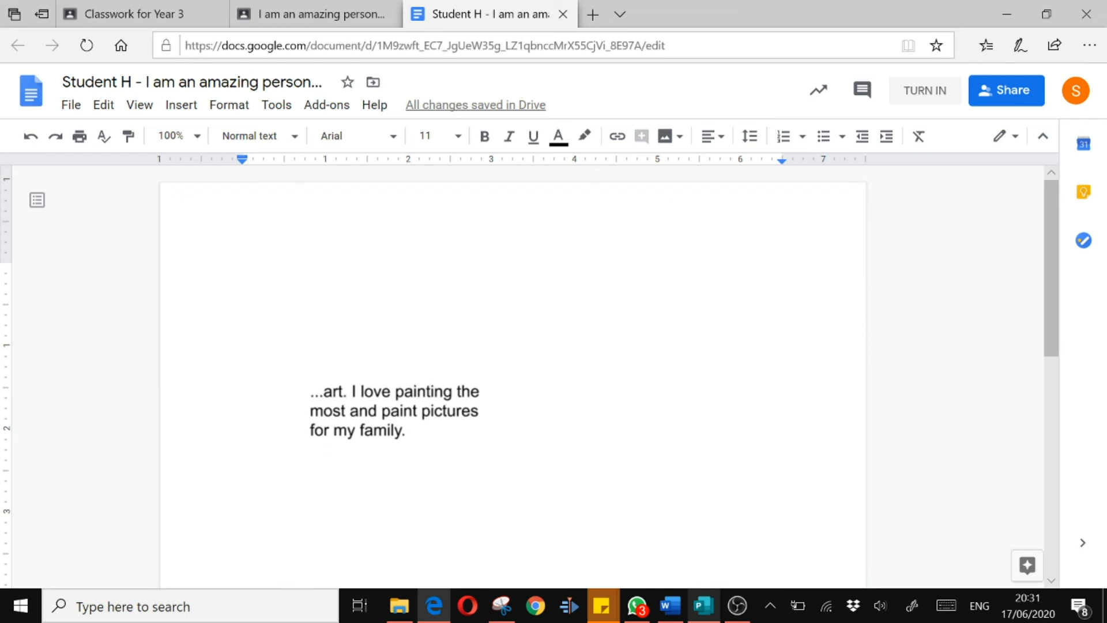
left_click(357, 406)
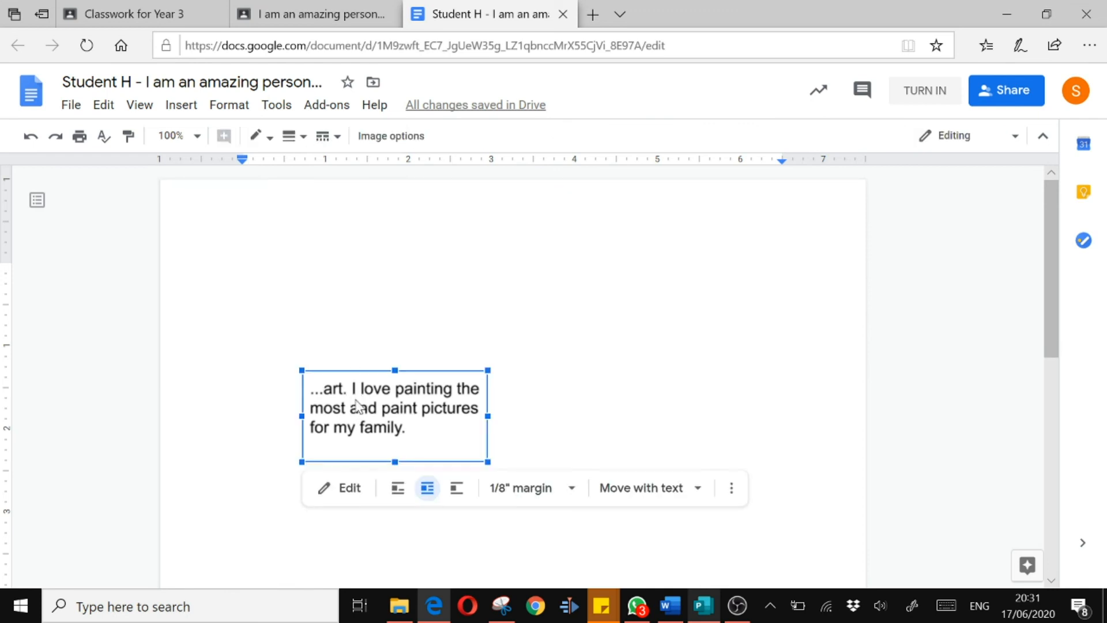
key("BackSpace")
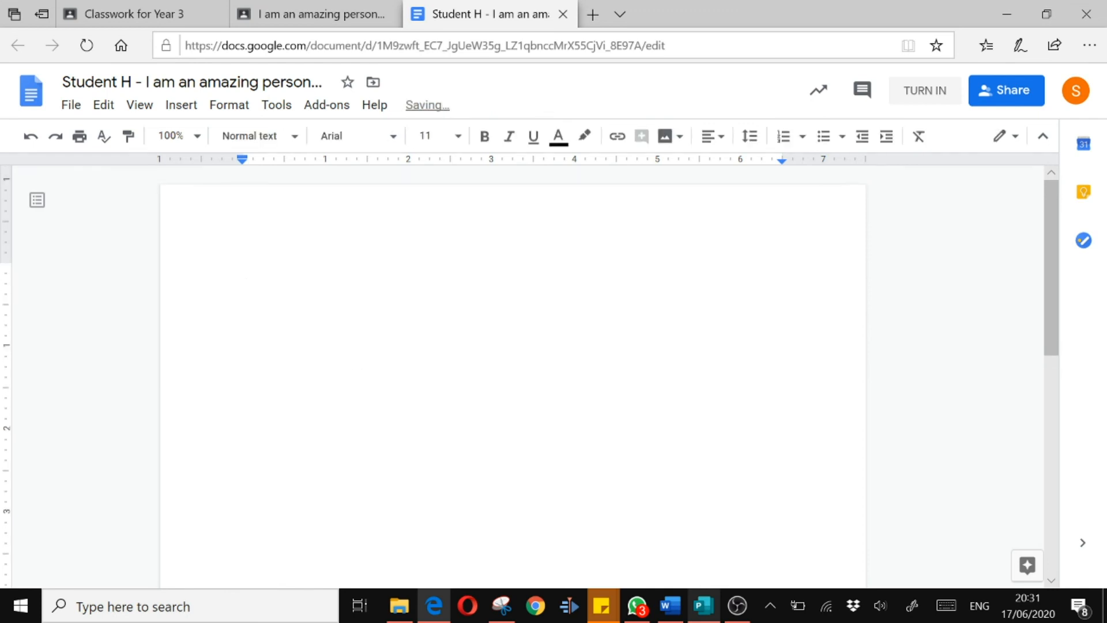
Switch to the worksheet PDF in the Classwork tab and capture all its balloons in one new Snipping Tool snip
left_click(282, 13)
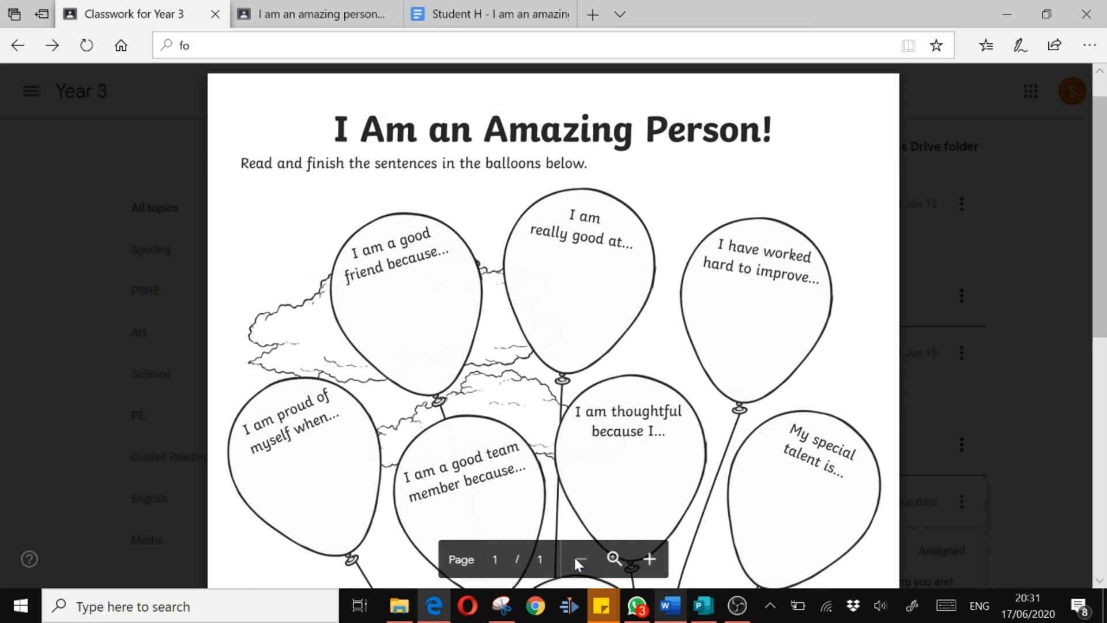
left_click(614, 558)
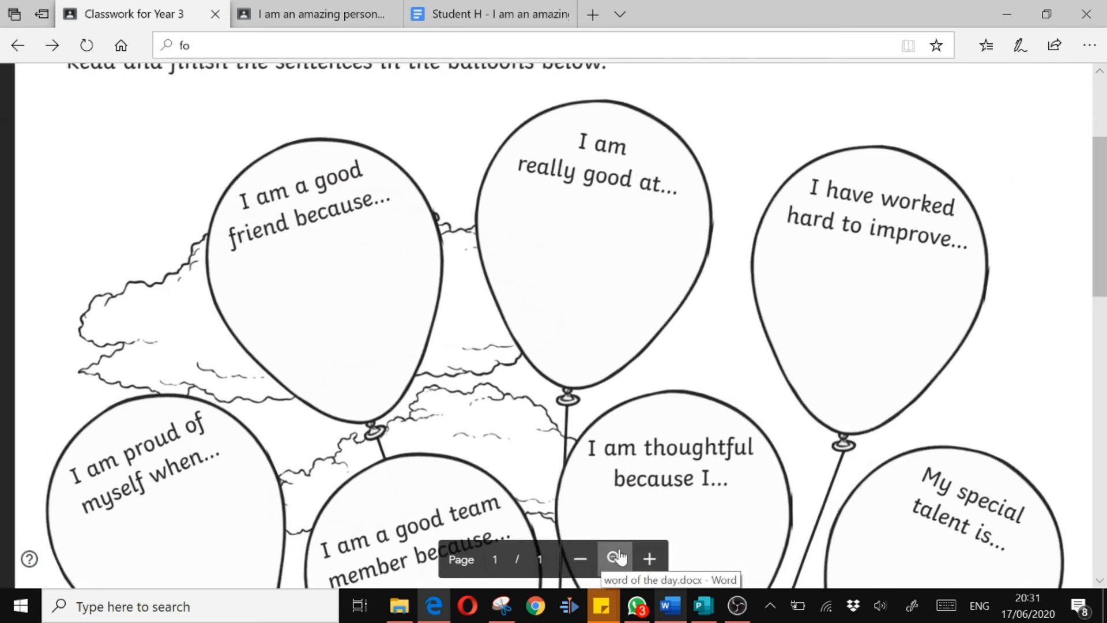
left_click(579, 558)
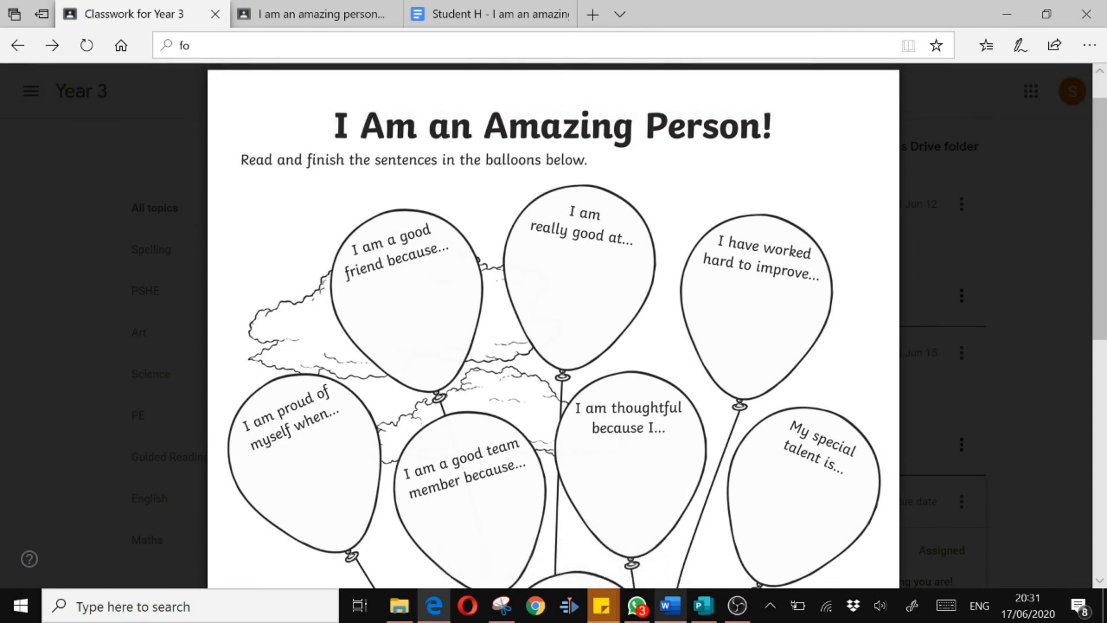
key("ctrl+minus")
key("ctrl+minus")
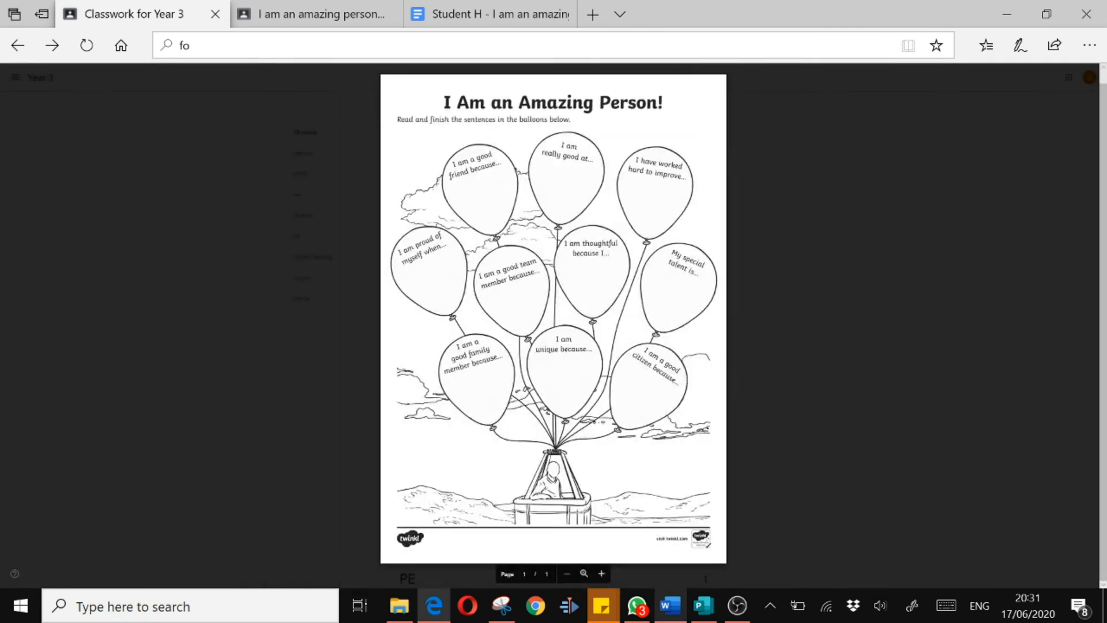
key("ctrl+0")
scroll(554, 334, "down", 1)
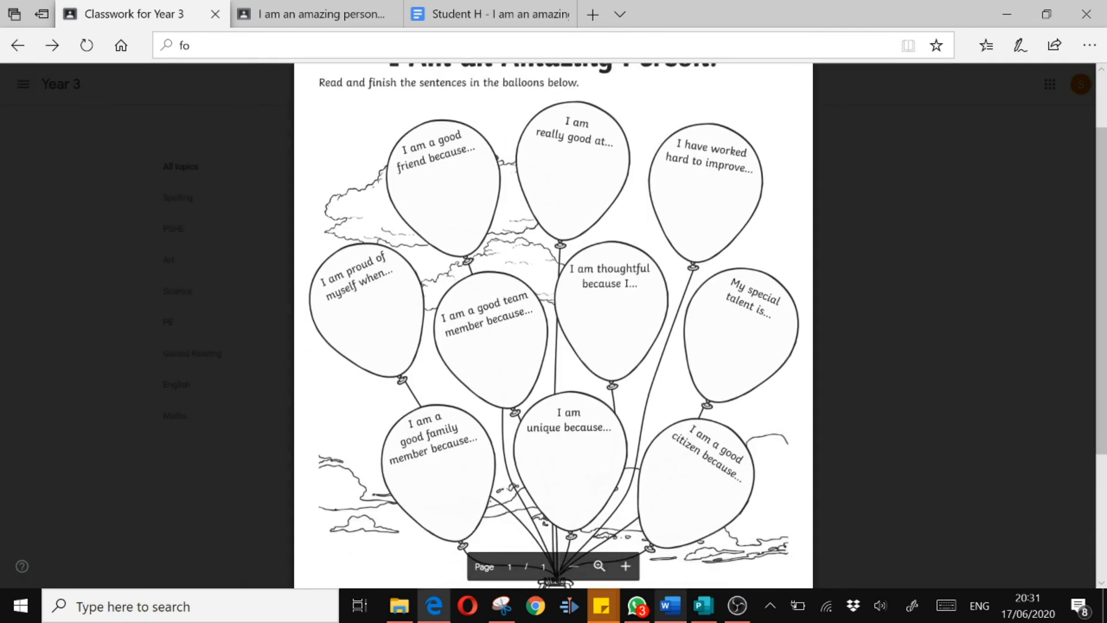
scroll(553, 322, "up", 1)
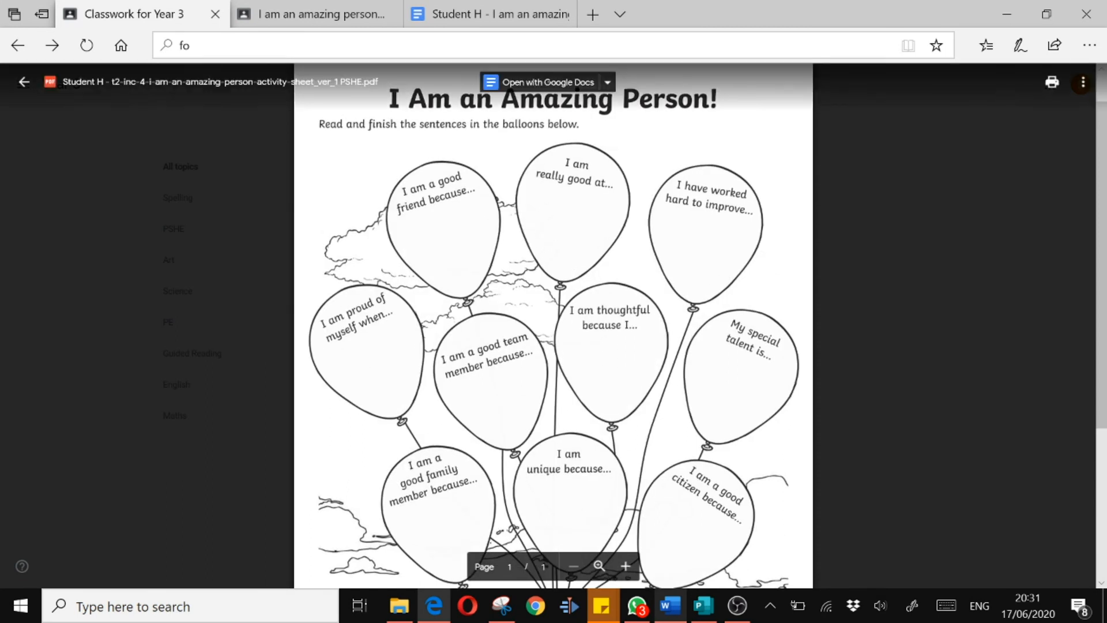
left_click(501, 606)
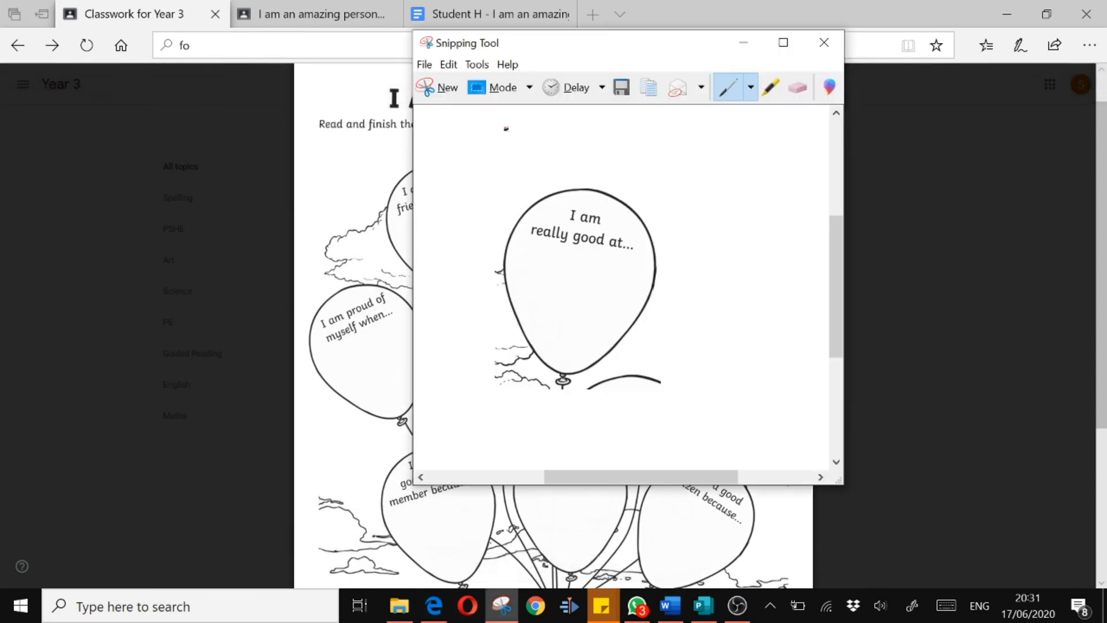
left_click(438, 87)
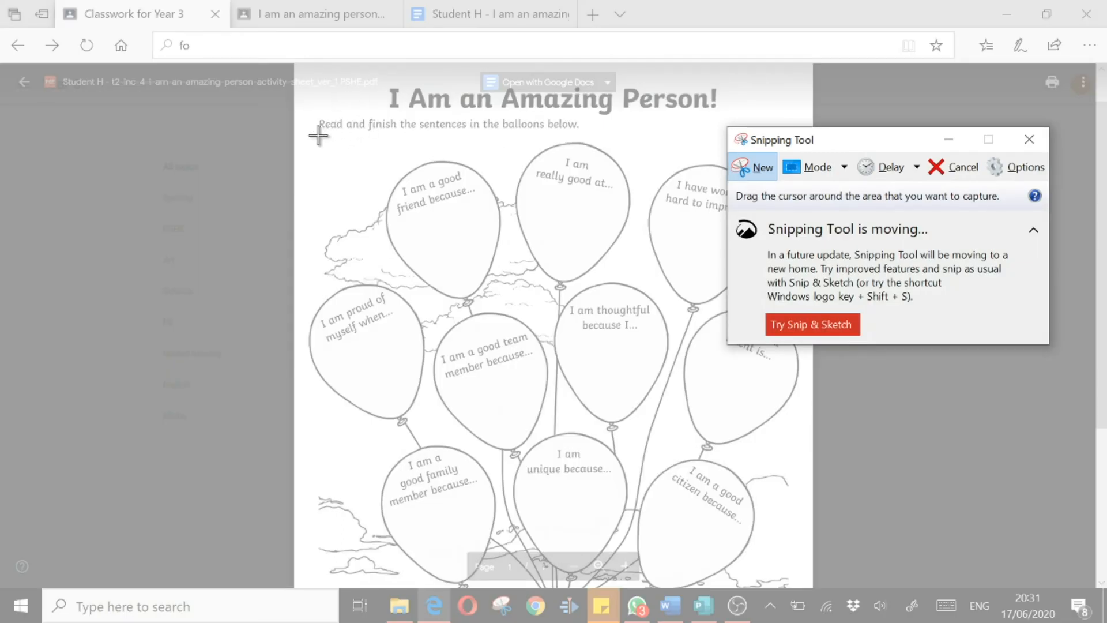
left_click_drag(310, 139, 796, 583)
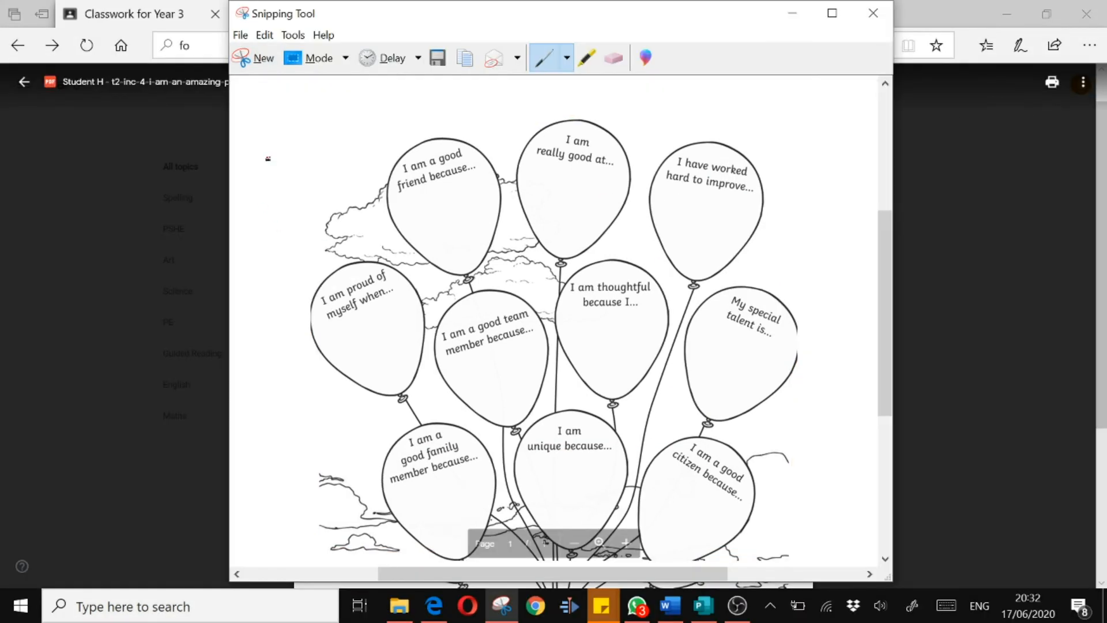
Save the snip as a PNG named "balloon all" in the GOOGLE CLASSROOM folder and close Snipping Tool
left_click(239, 36)
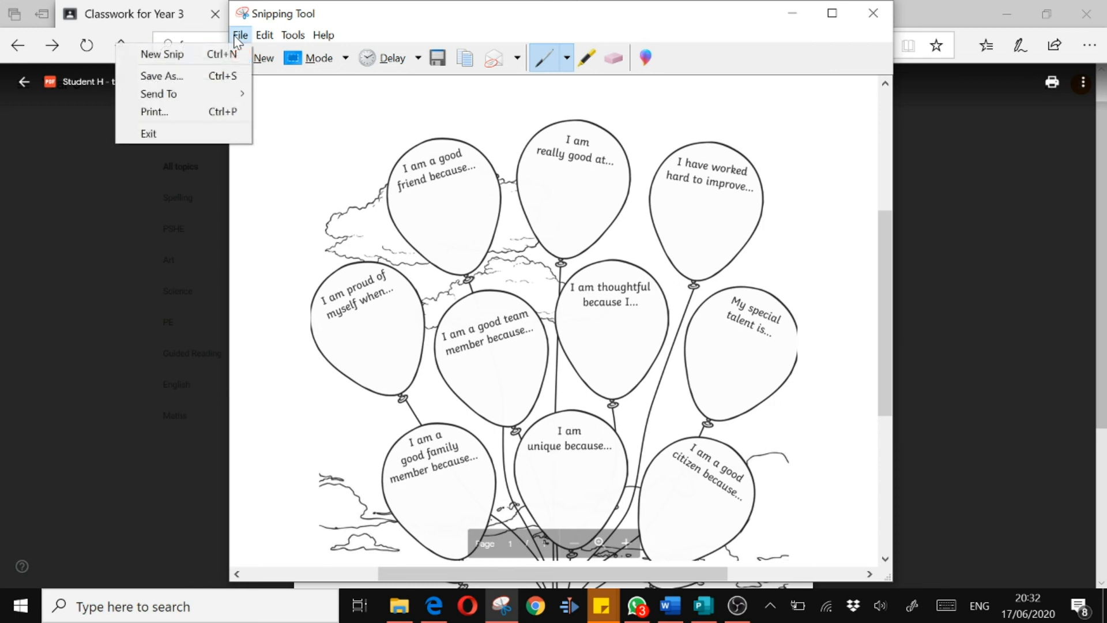
left_click(218, 79)
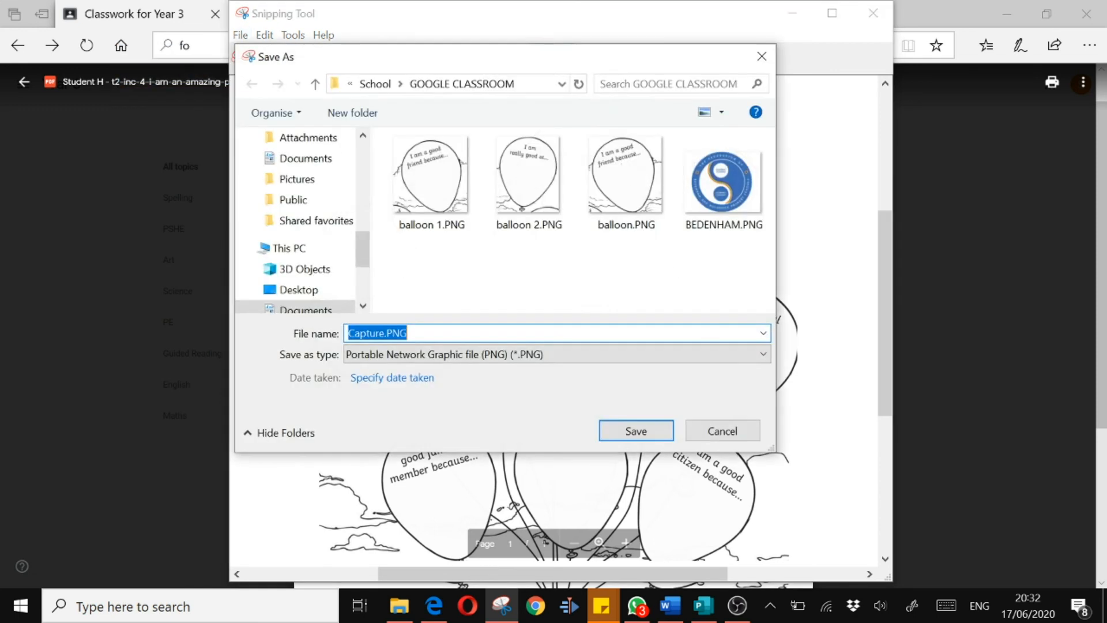
type("balloon all")
key("Return")
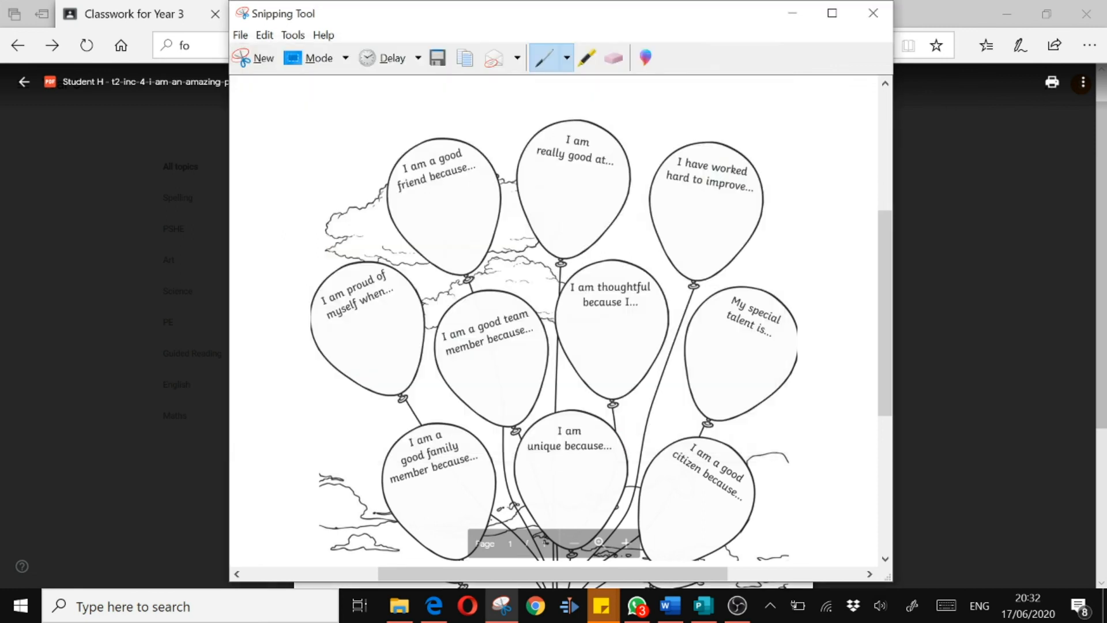
left_click(873, 12)
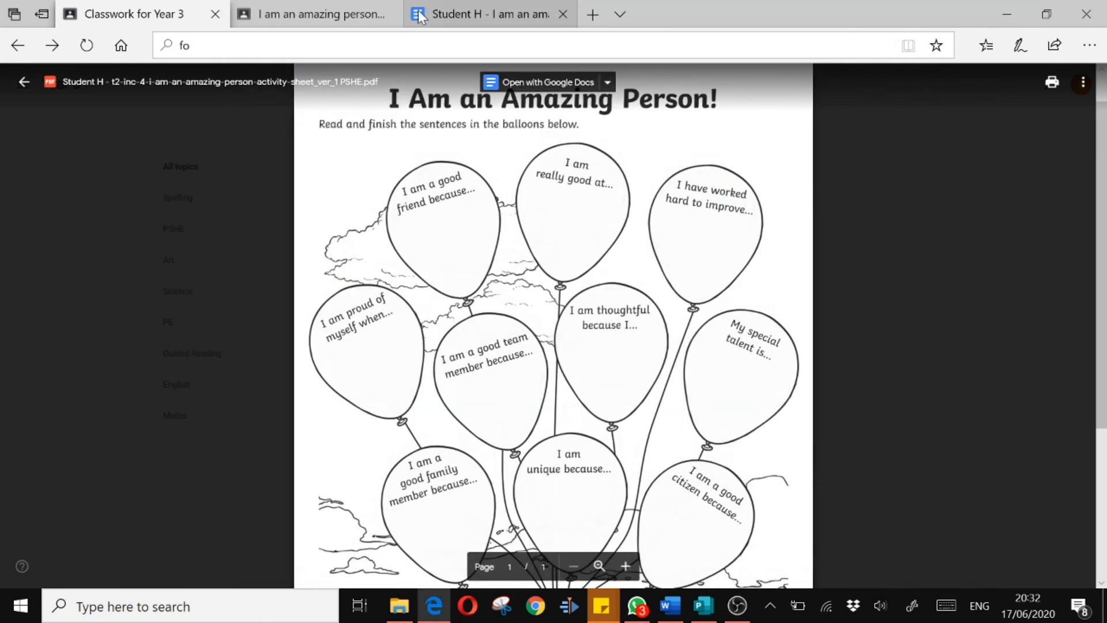
Return to the Google Doc and insert balloon all.PNG from the computer's GOOGLE CLASSROOM folder into the empty page
left_click(471, 15)
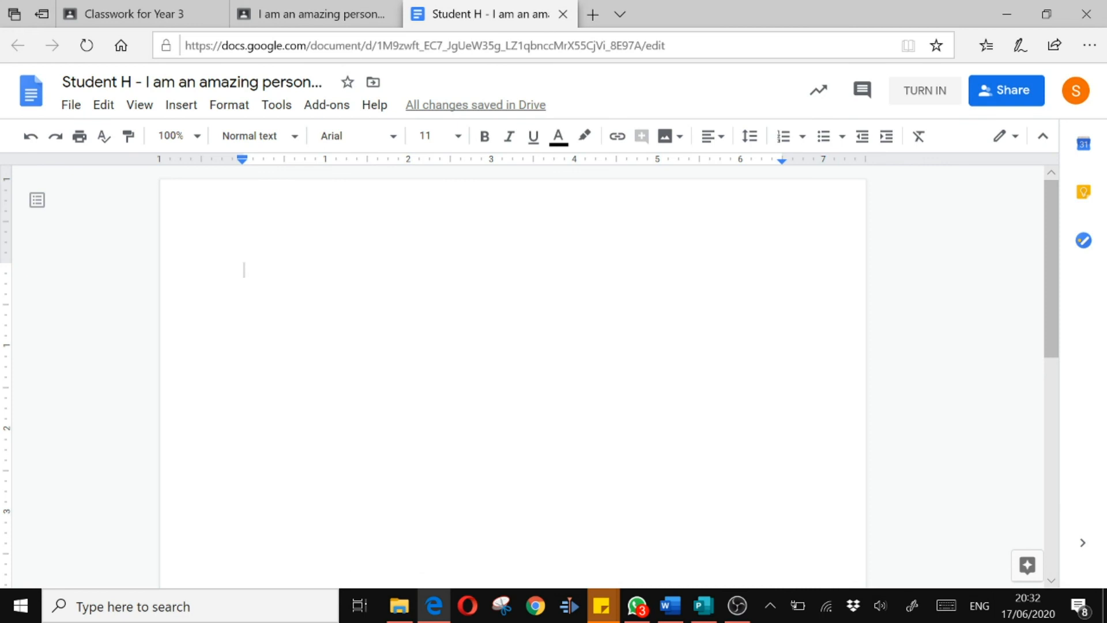
left_click(172, 113)
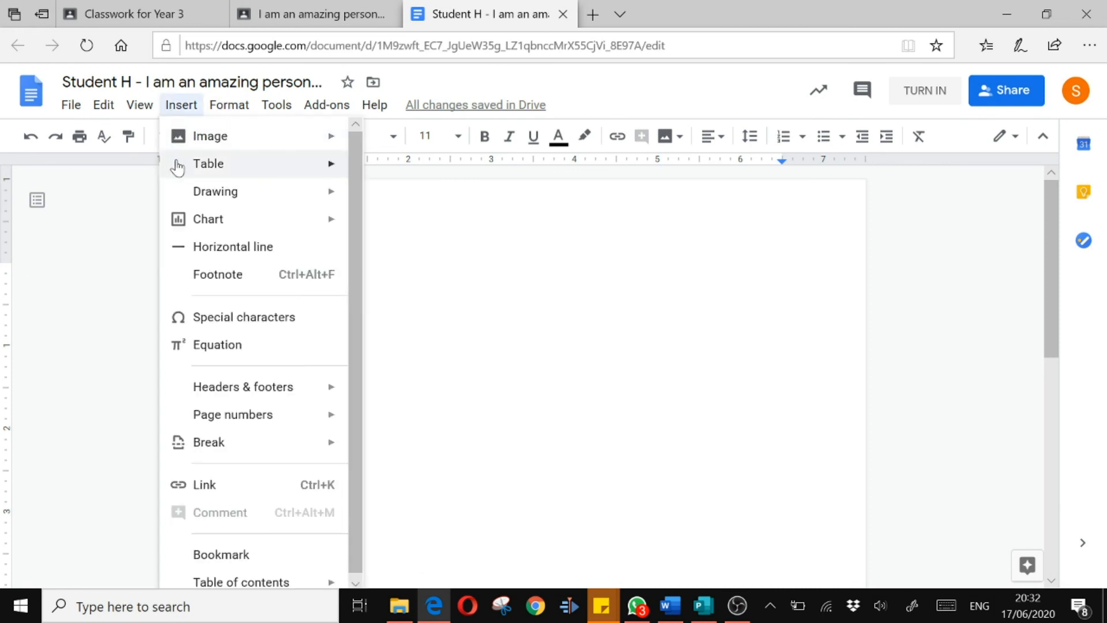
mouse_move(209, 116)
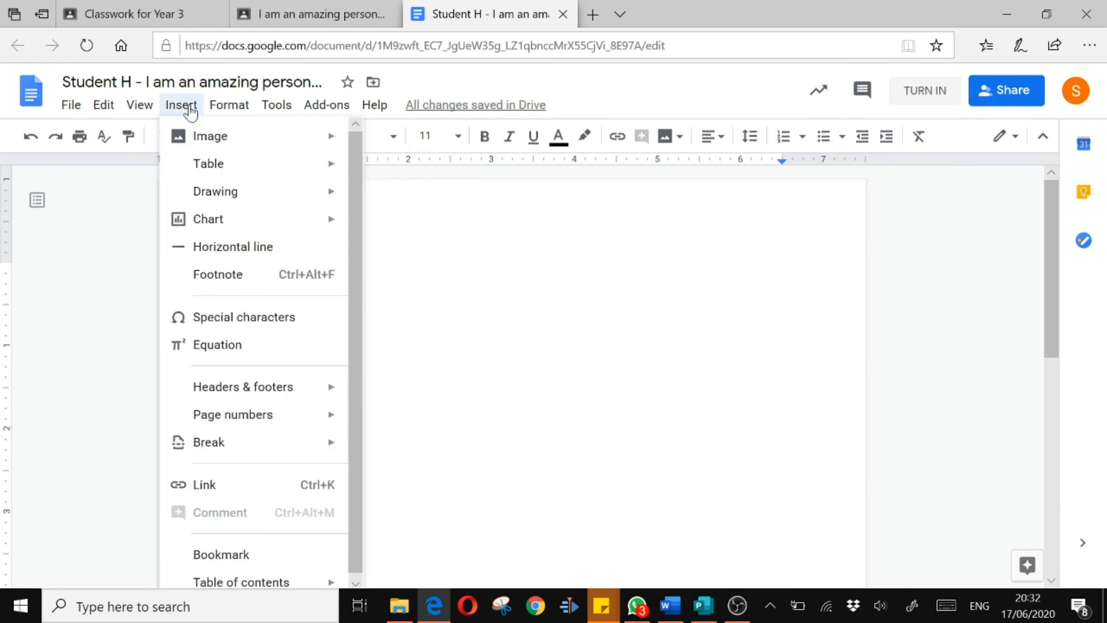
mouse_move(199, 141)
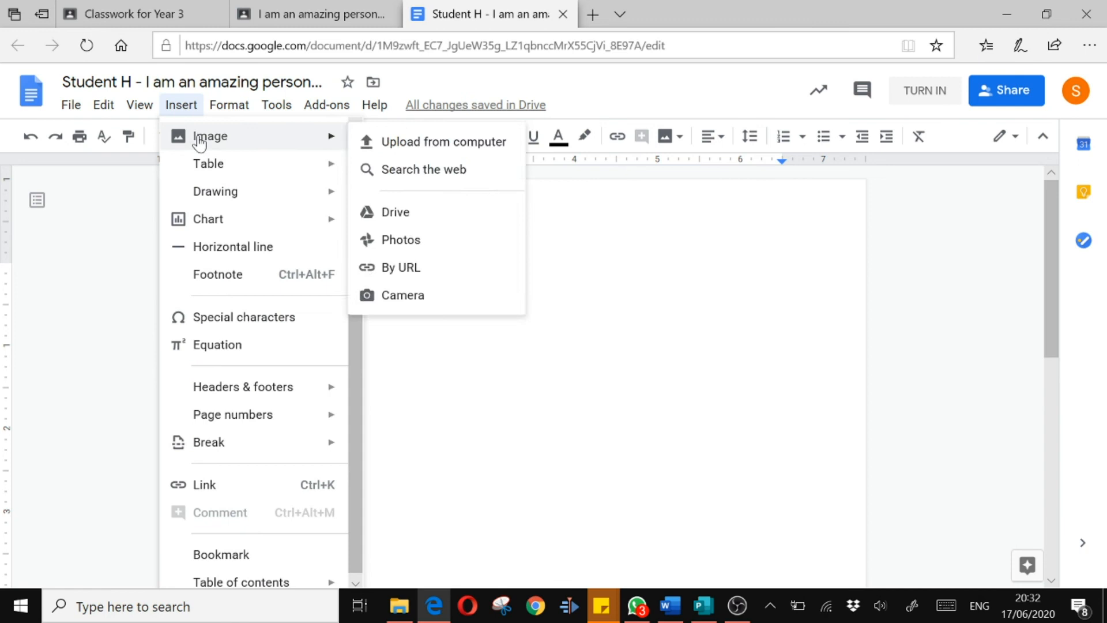
left_click(428, 144)
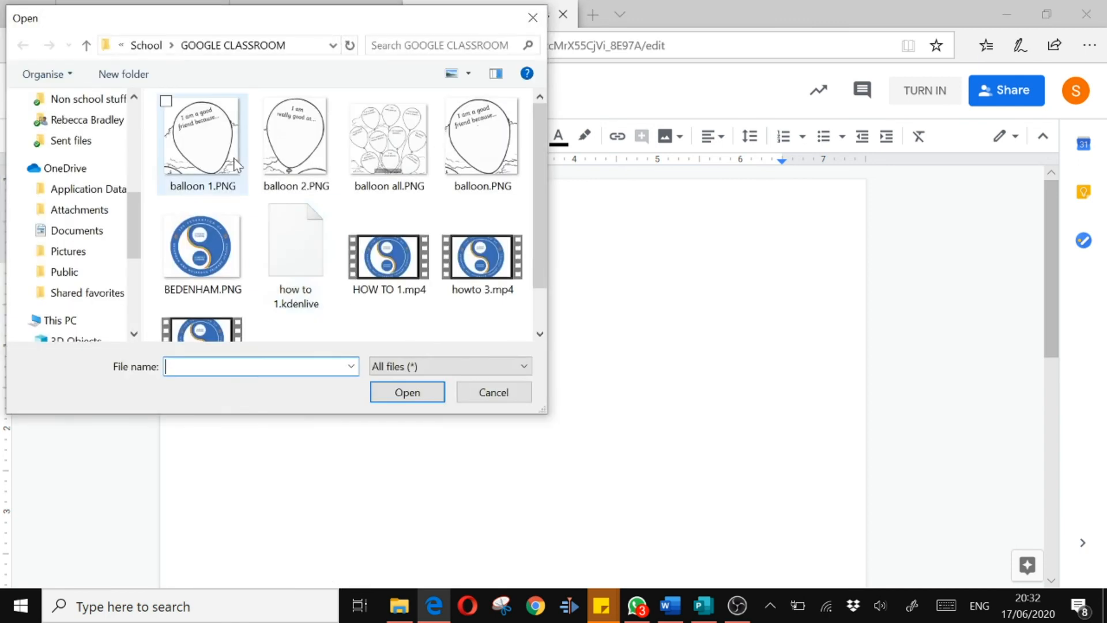
left_click(367, 154)
double_click(367, 155)
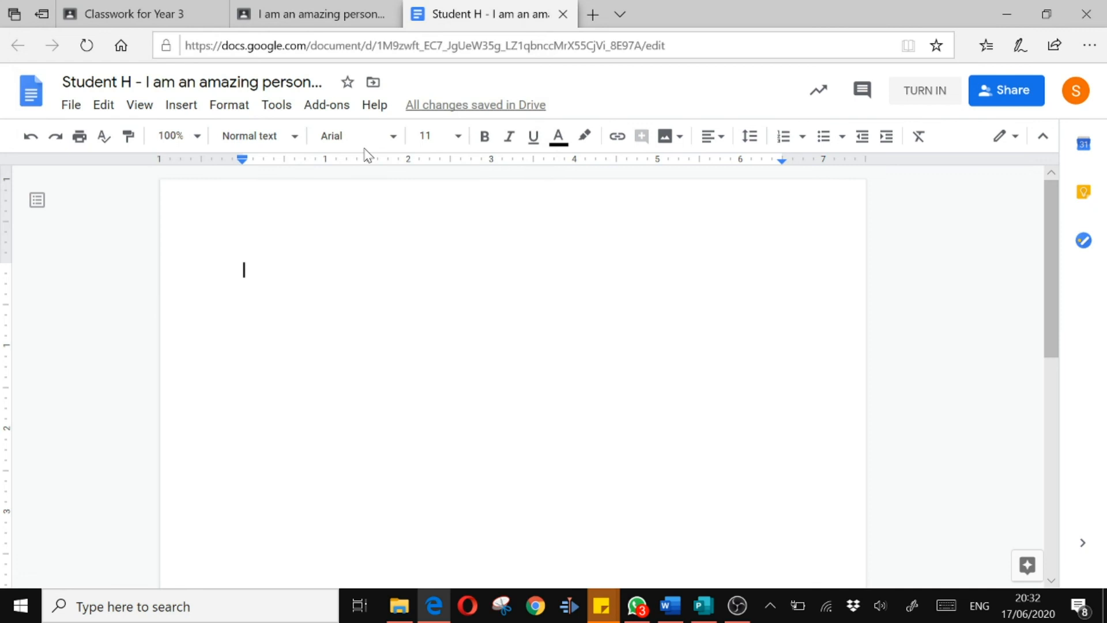
Enlarge the inserted balloons image past the text margin and narrow its width to fit within the page edge
scroll(447, 327, "down", 4)
scroll(447, 327, "up", 5)
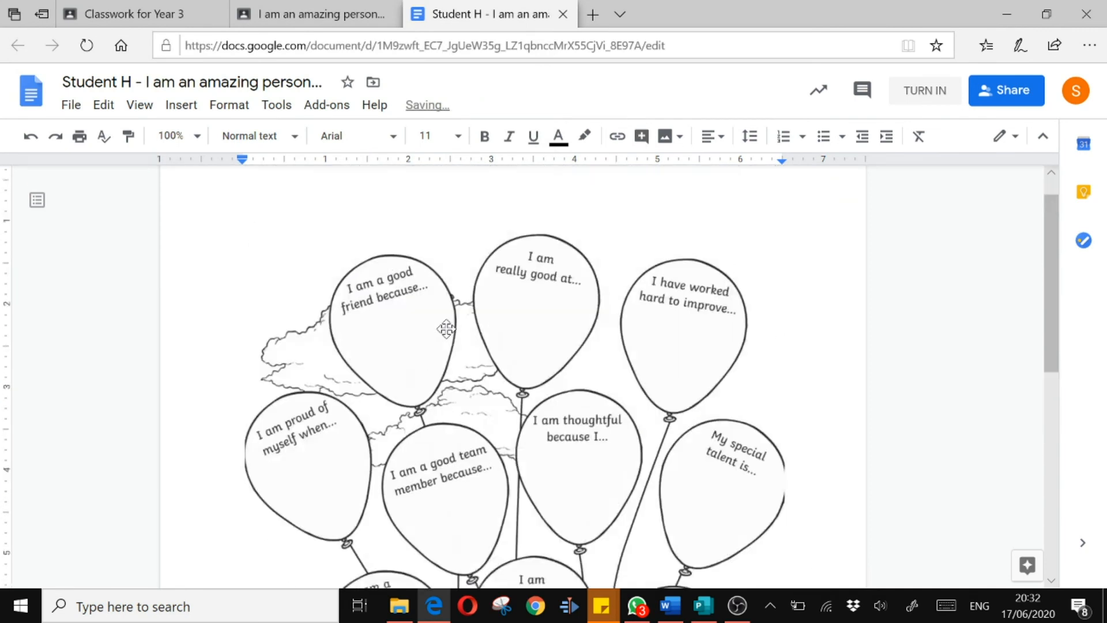
left_click(449, 335)
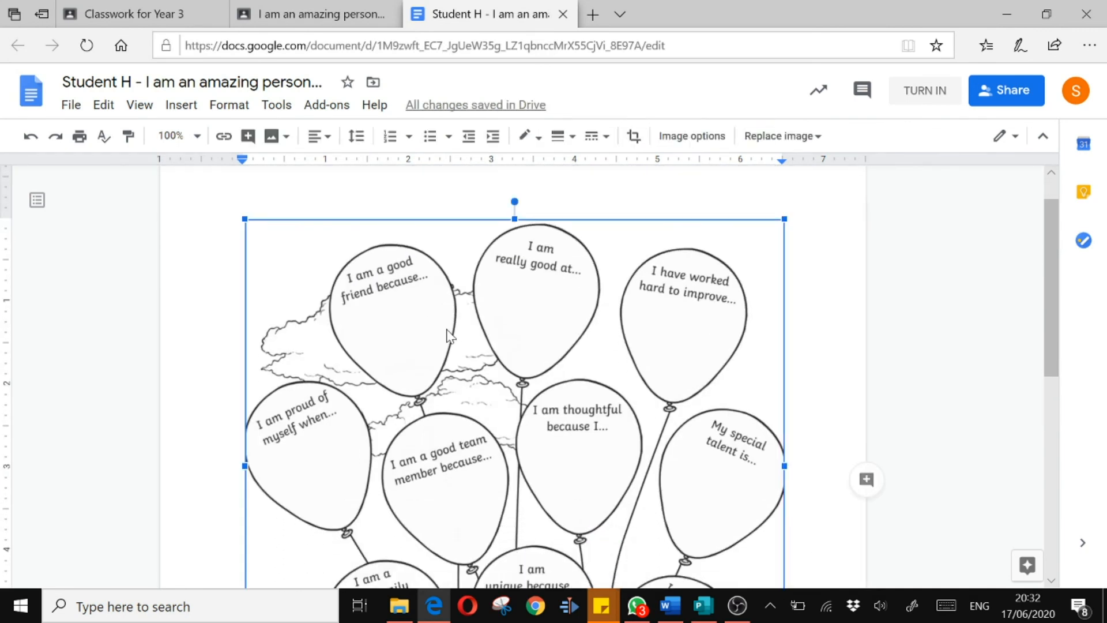
scroll(450, 335, "down", 7)
left_click_drag(783, 333, 722, 394)
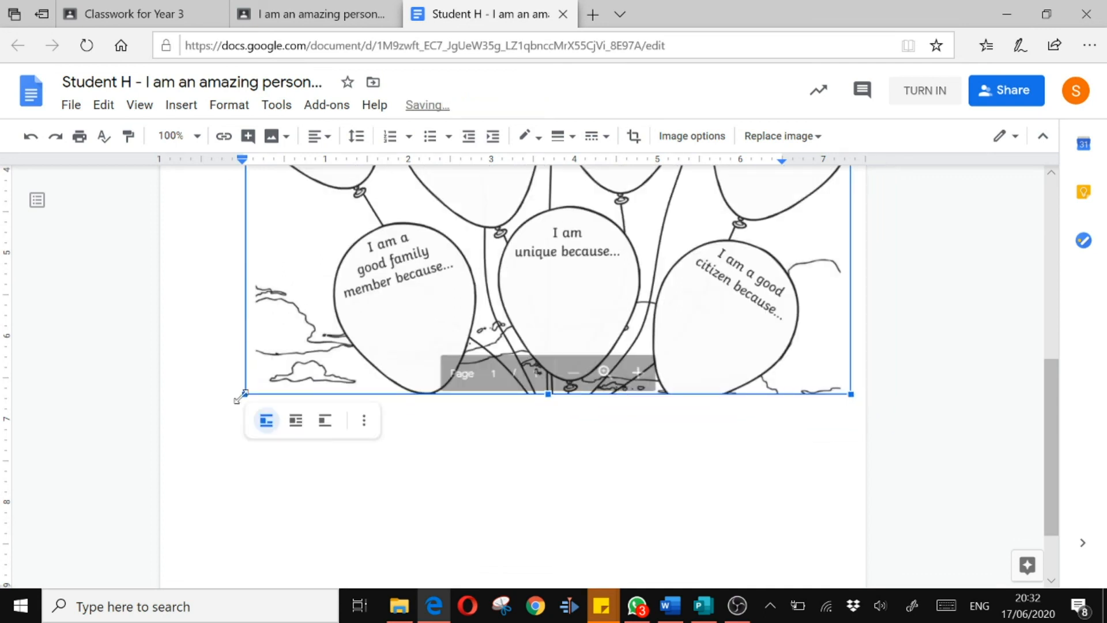
left_click_drag(245, 393, 175, 449)
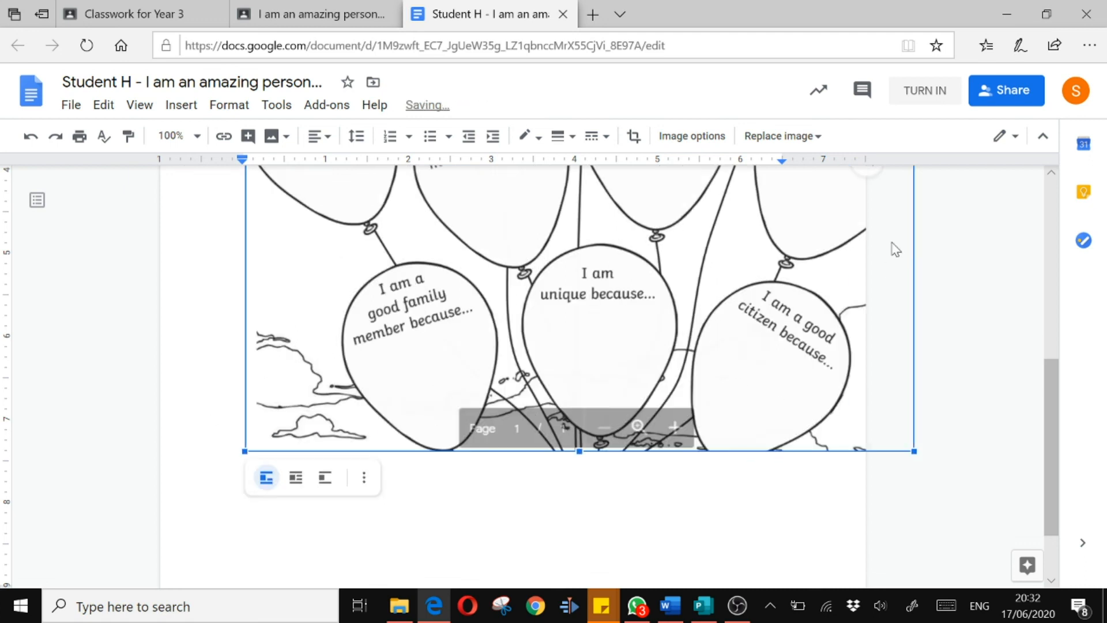
scroll(895, 246, "up", 5)
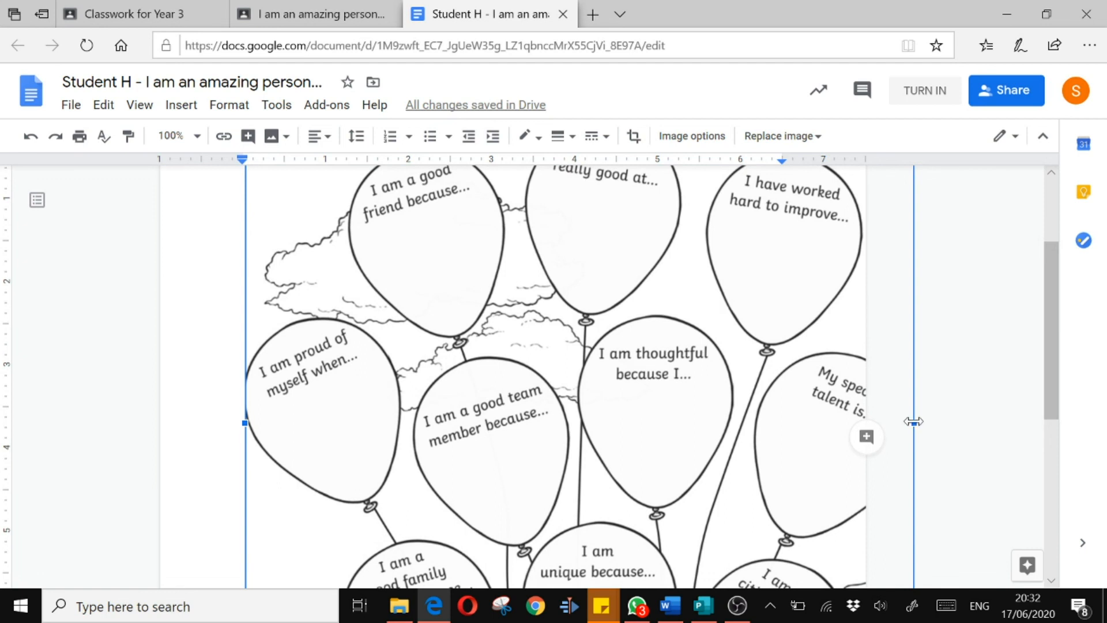
left_click_drag(913, 421, 840, 423)
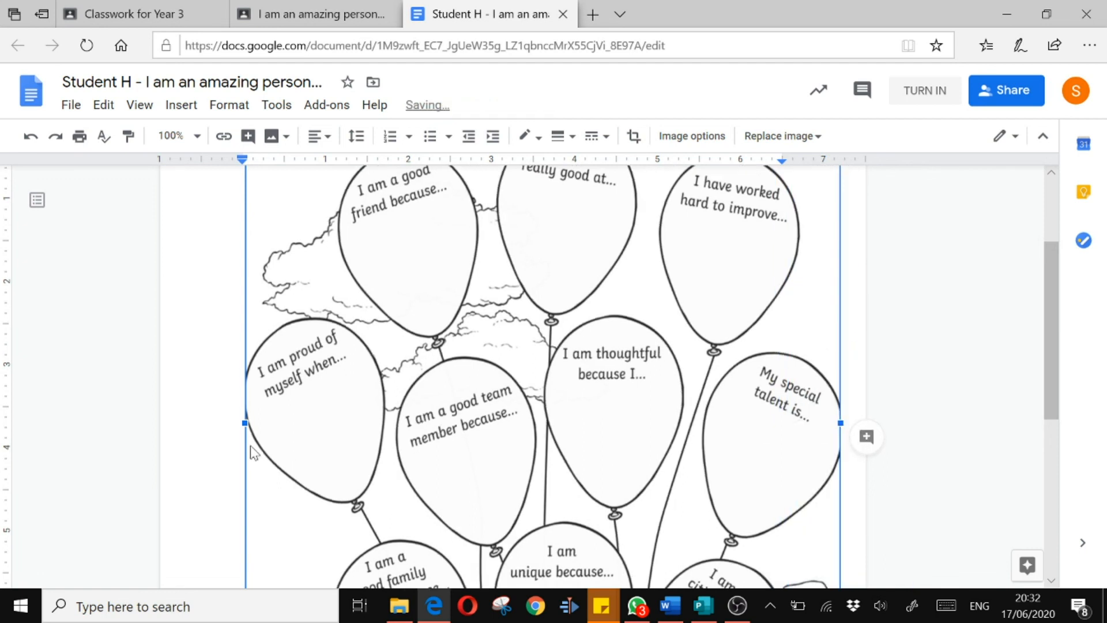